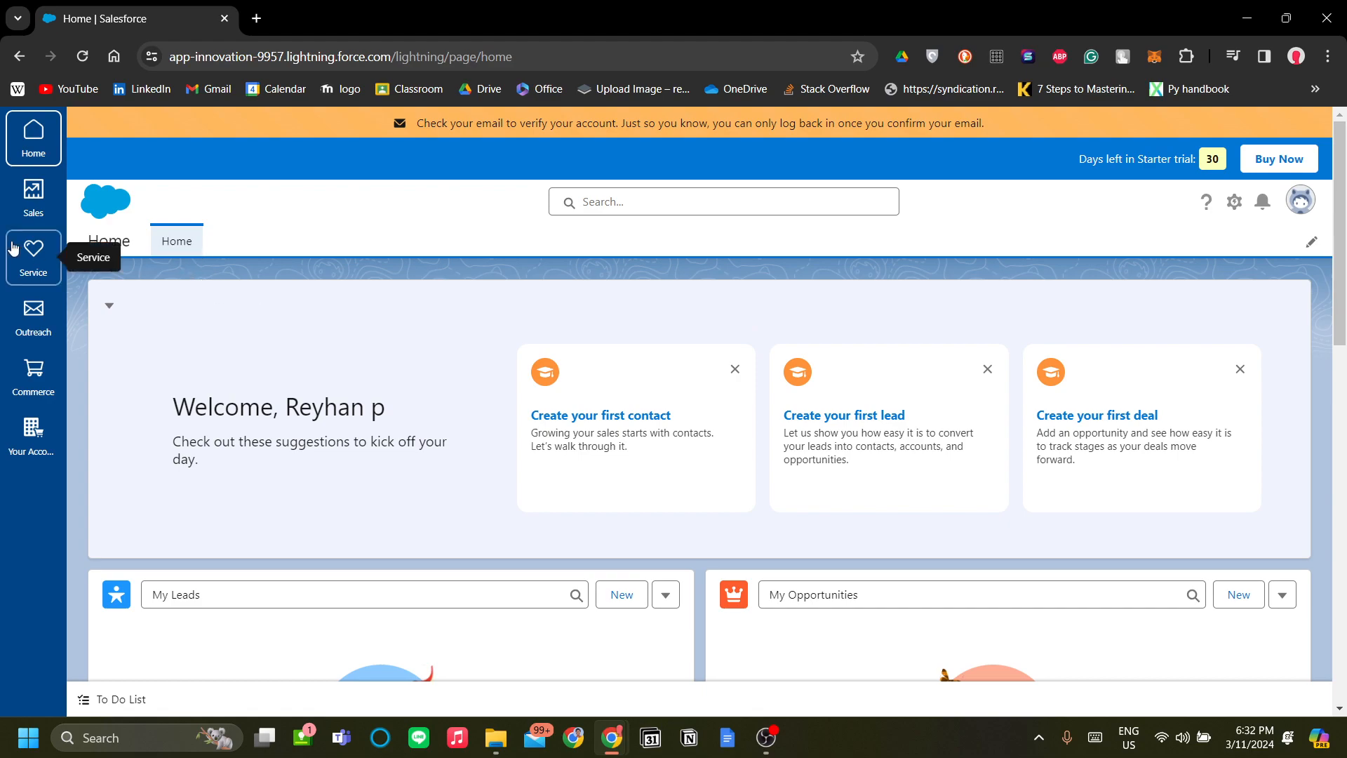
# Step: Open the Campaigns list in the Sales app, dismissing the guidance tip about leads
pyautogui.click(33, 191)
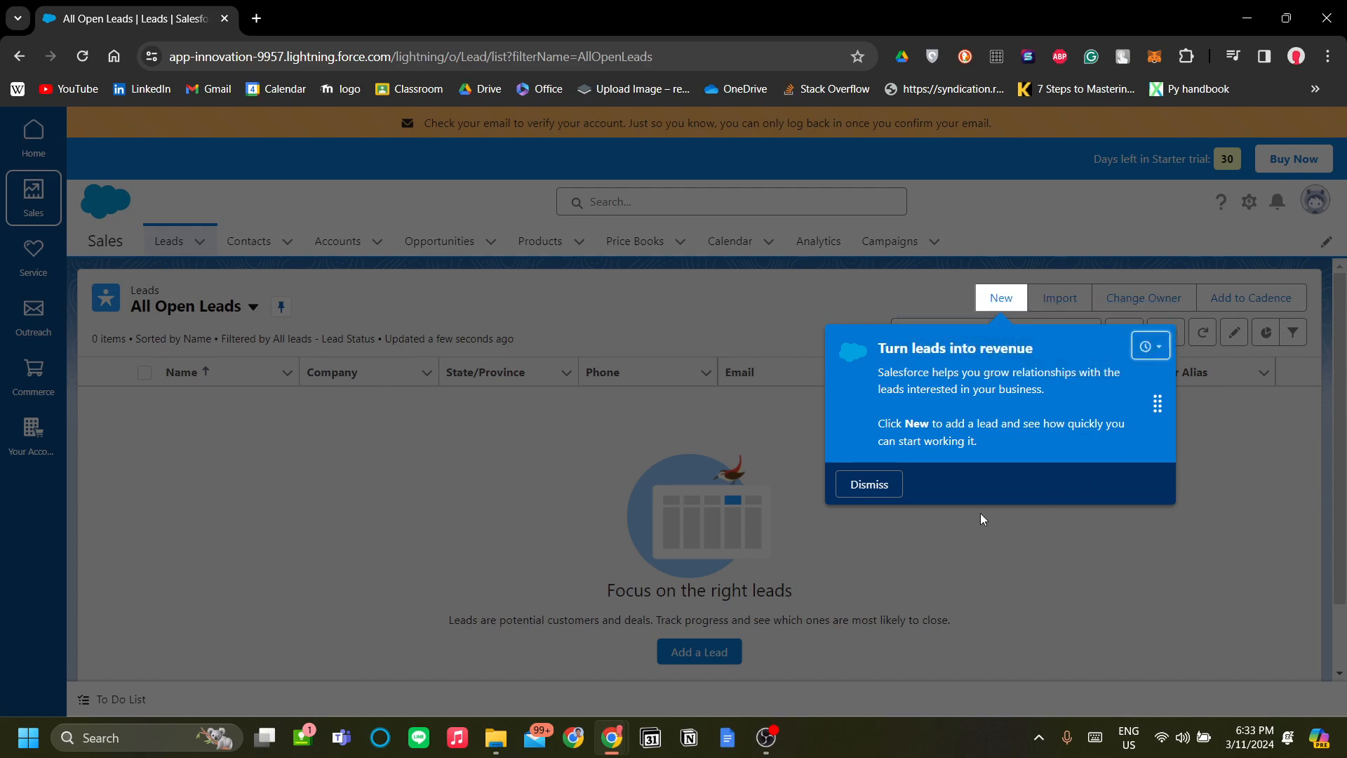
pyautogui.click(880, 493)
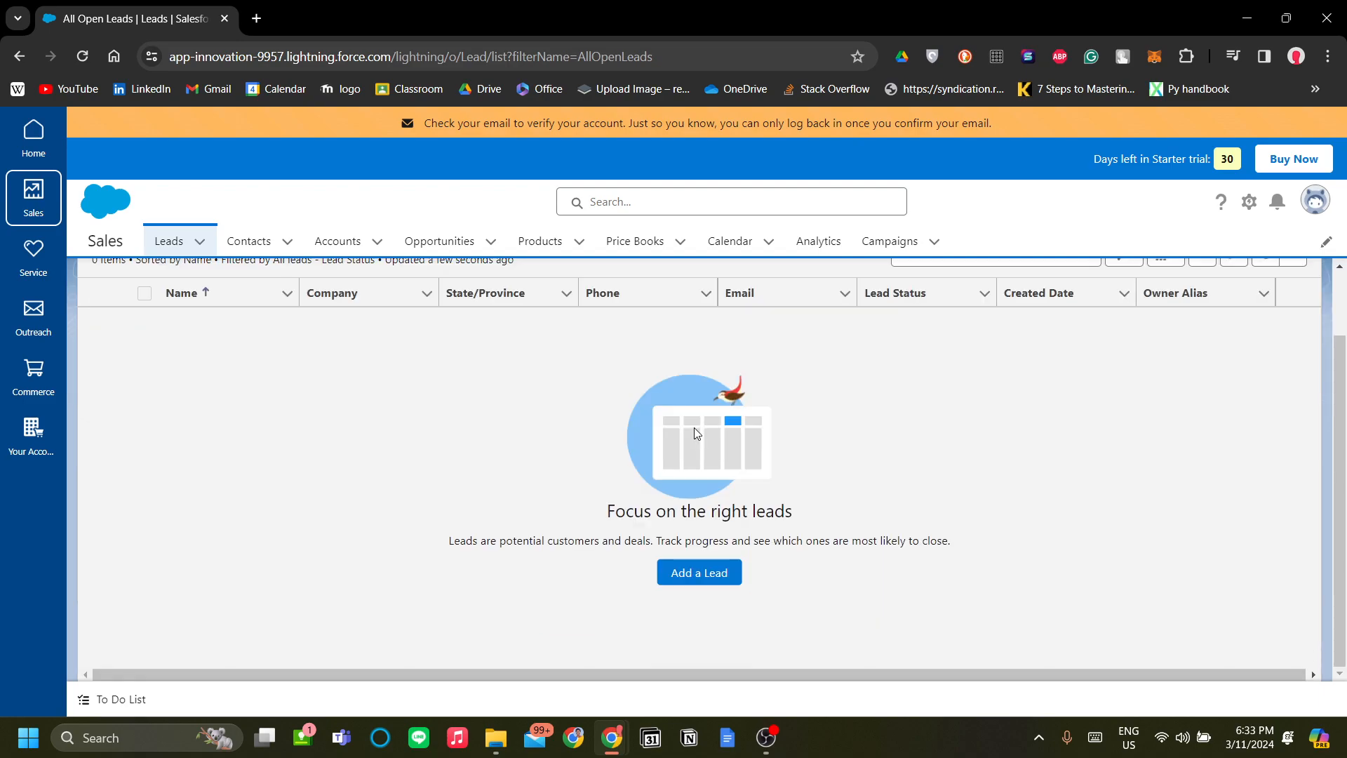
pyautogui.scroll(-2, 503, 461)
pyautogui.scroll(2, 503, 460)
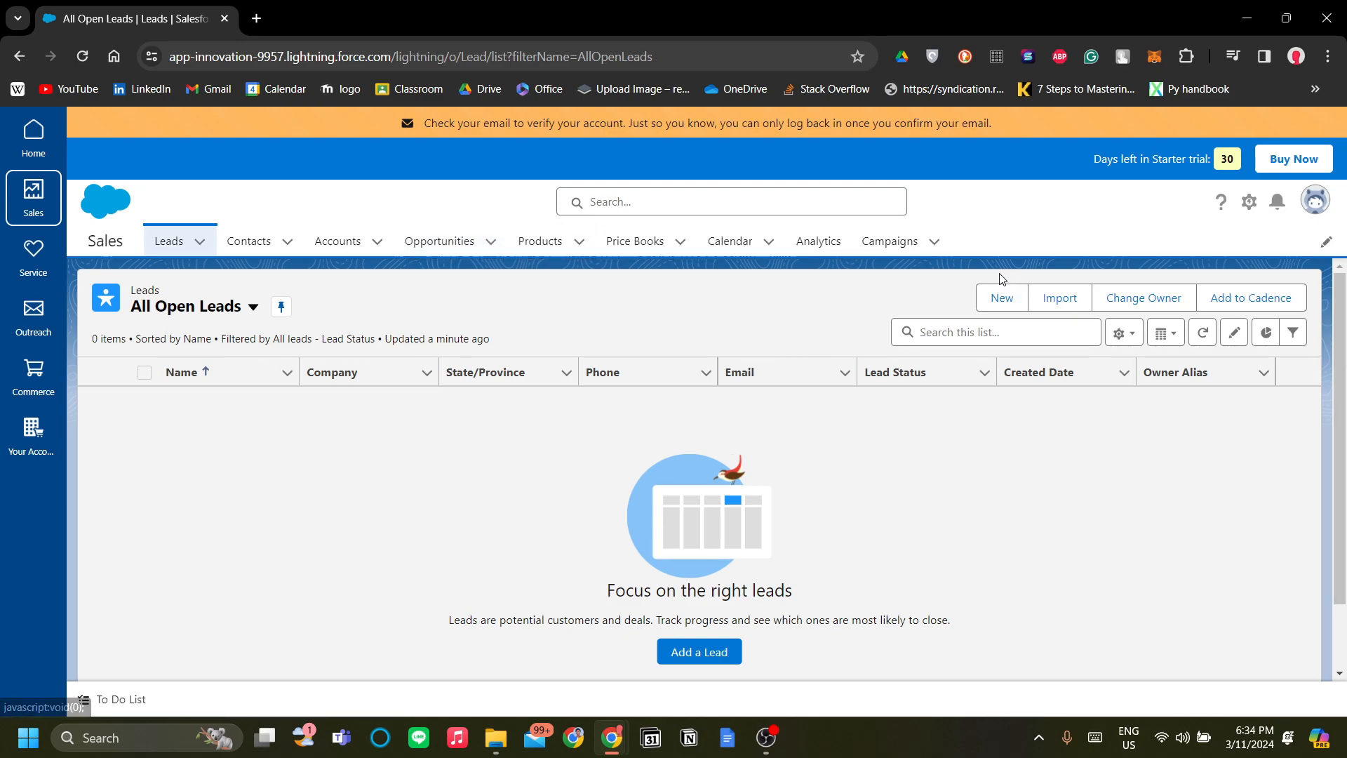
pyautogui.click(914, 241)
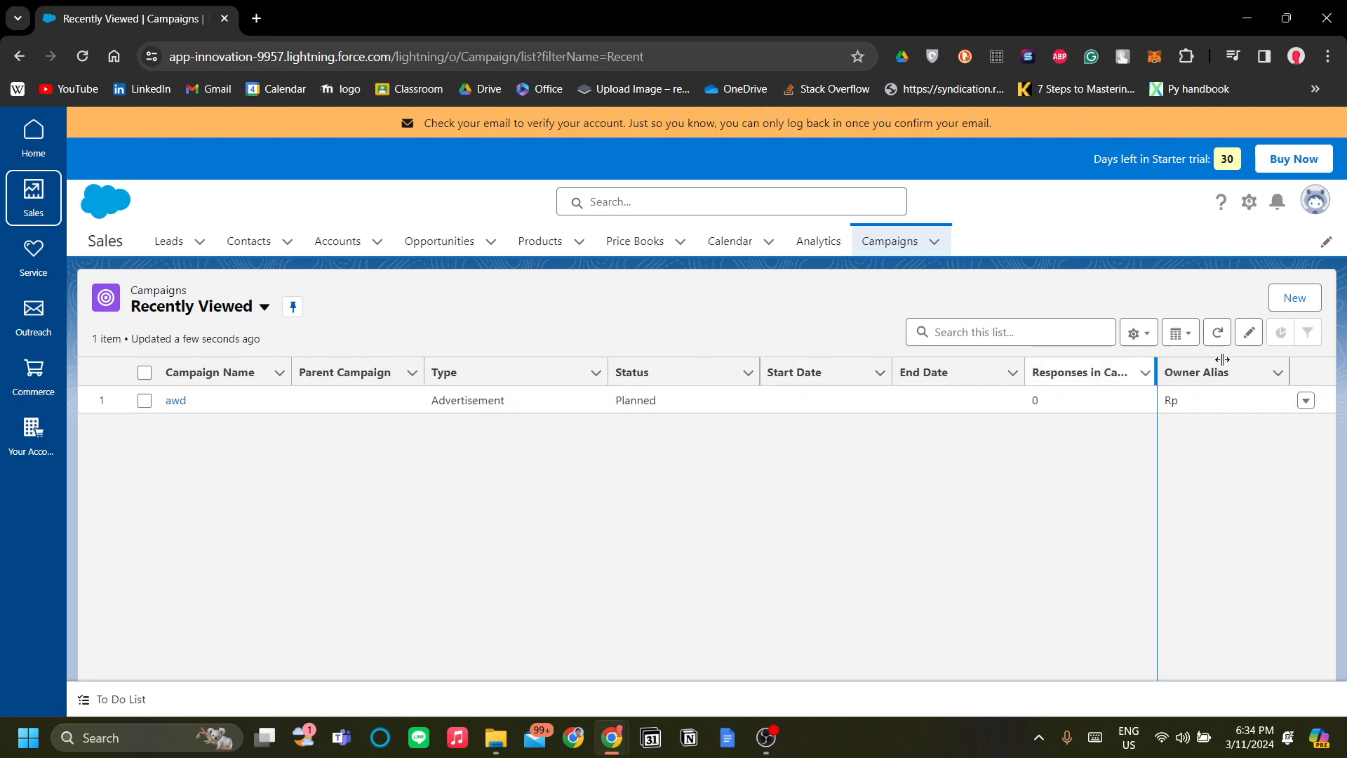
pyautogui.click(1295, 298)
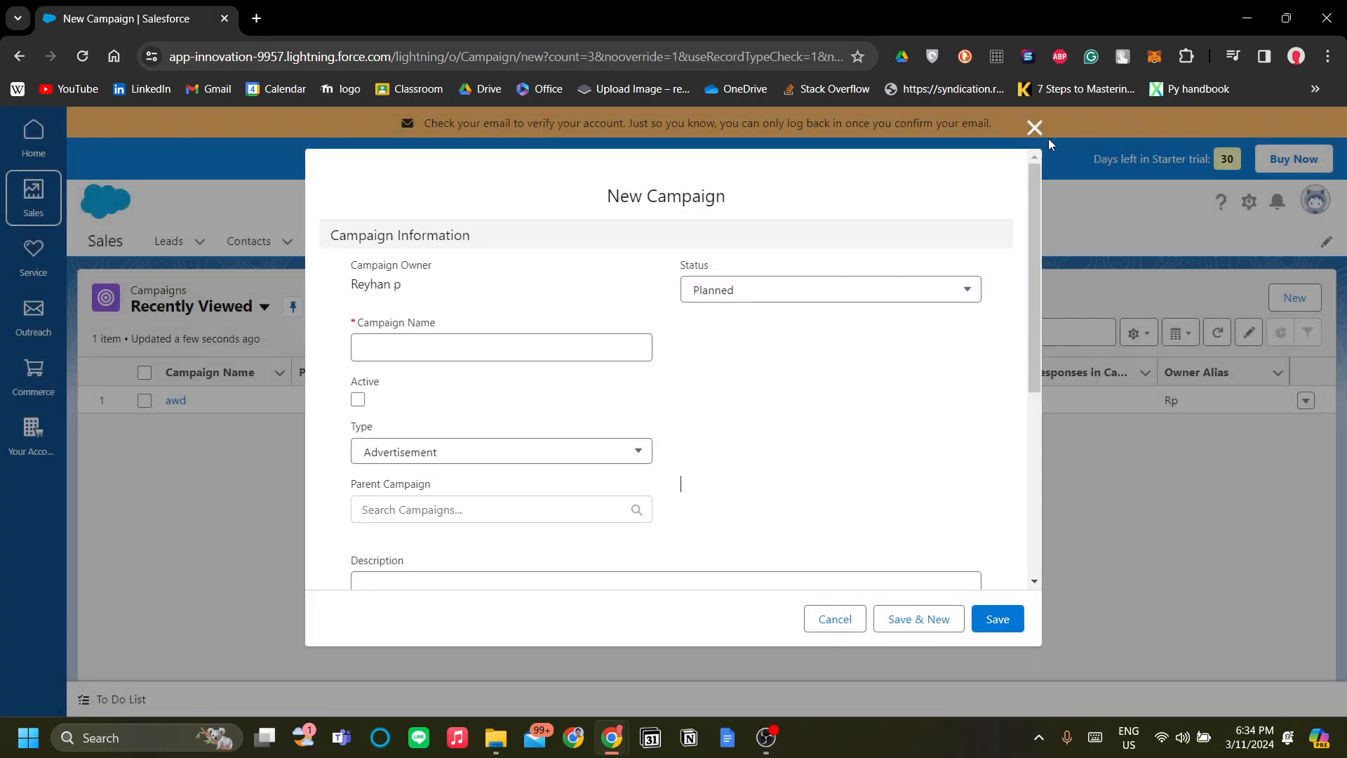
pyautogui.click(1035, 127)
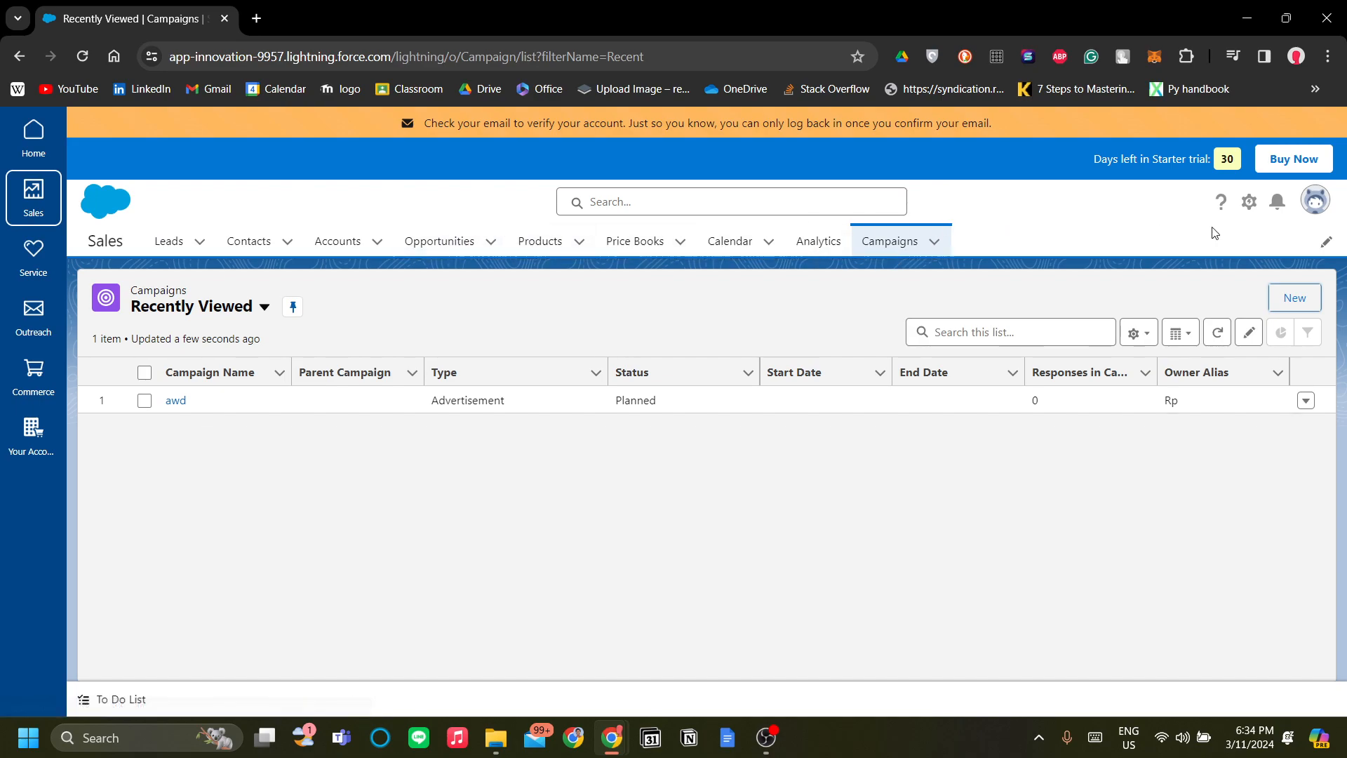
# Step: Search all available navigation items of the Sales app for "campaigns" and close the navigation editor without adding anything
pyautogui.click(1326, 243)
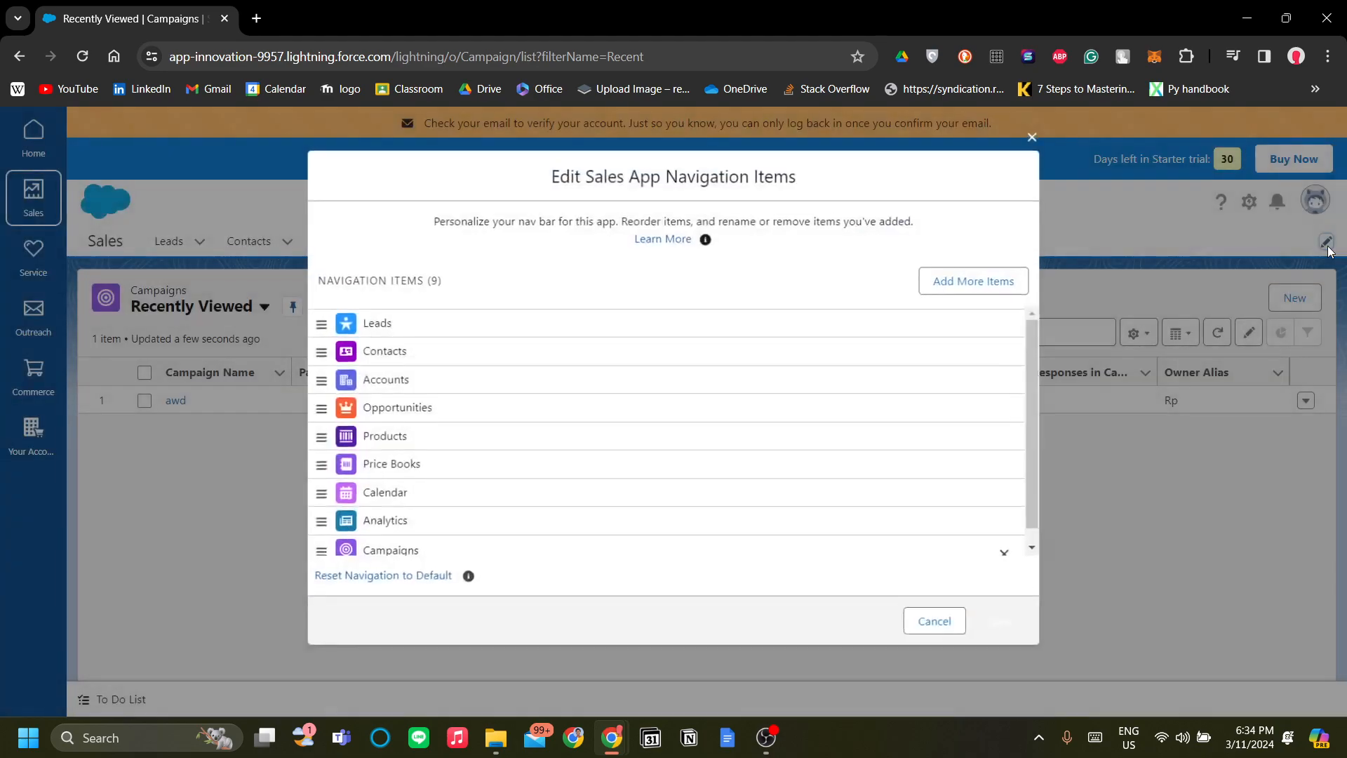
pyautogui.click(1018, 280)
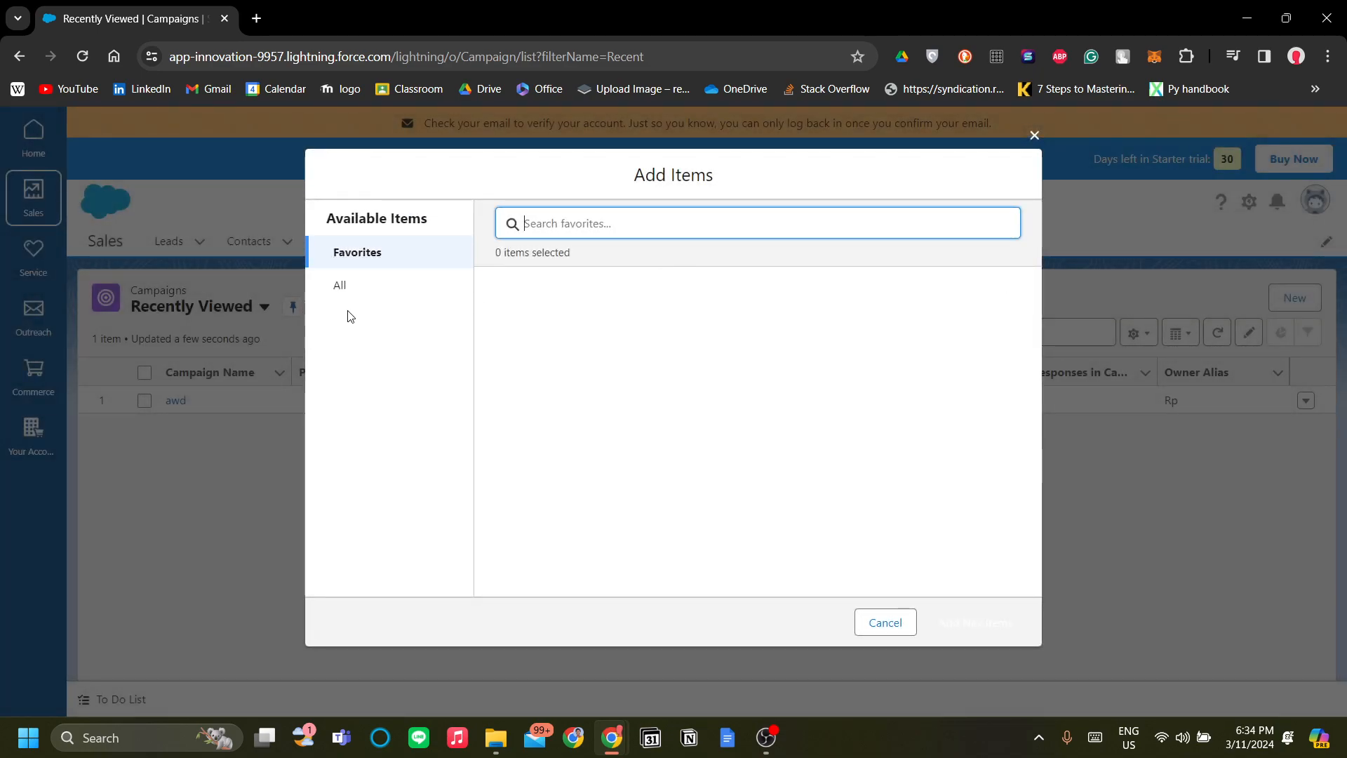
pyautogui.click(365, 285)
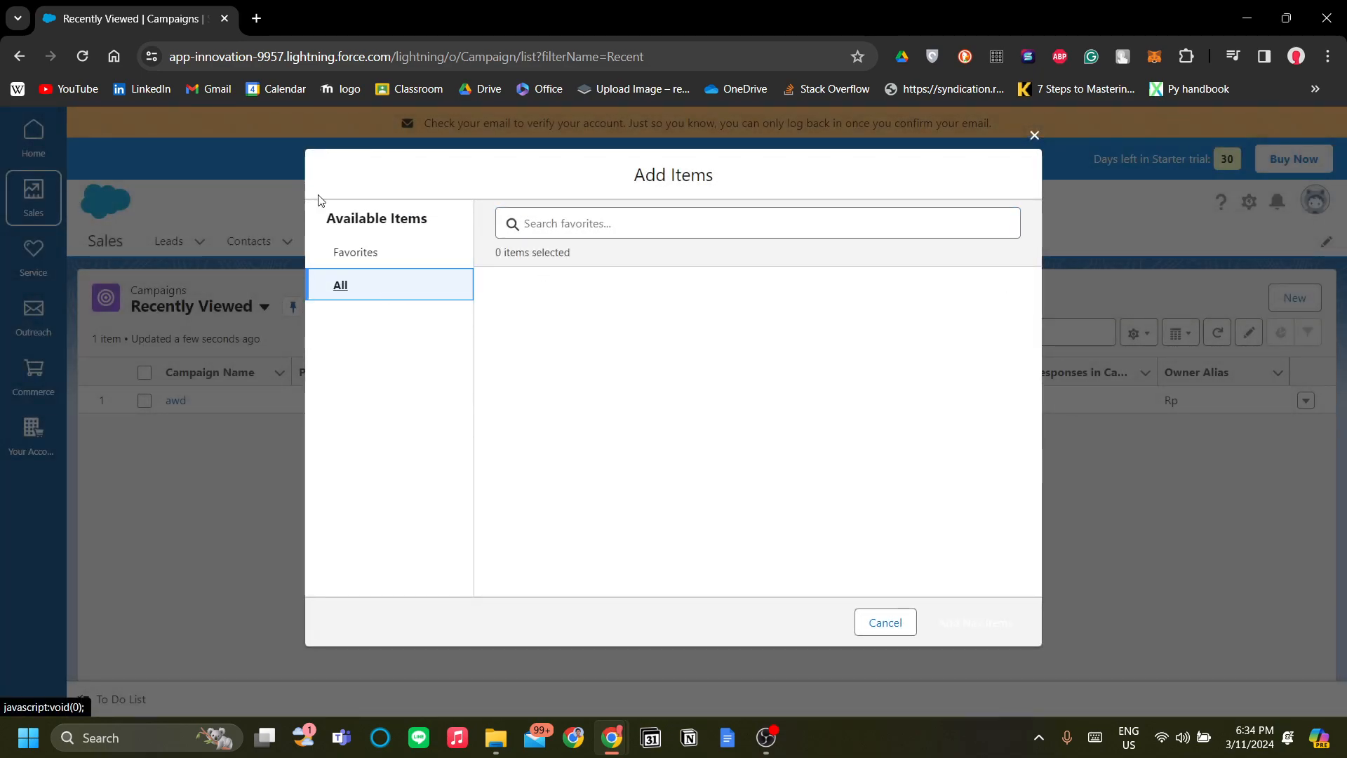
pyautogui.click(595, 222)
pyautogui.write('cam')
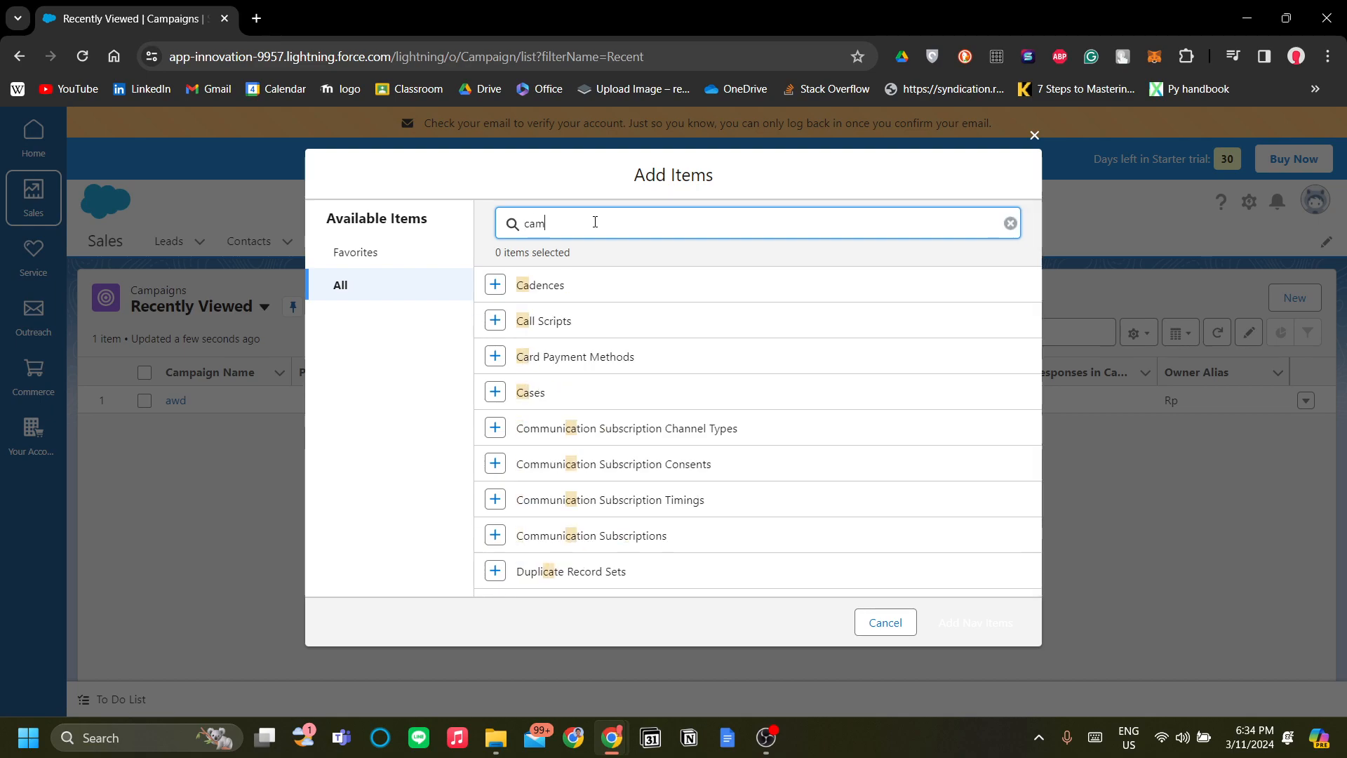
pyautogui.write('paigns')
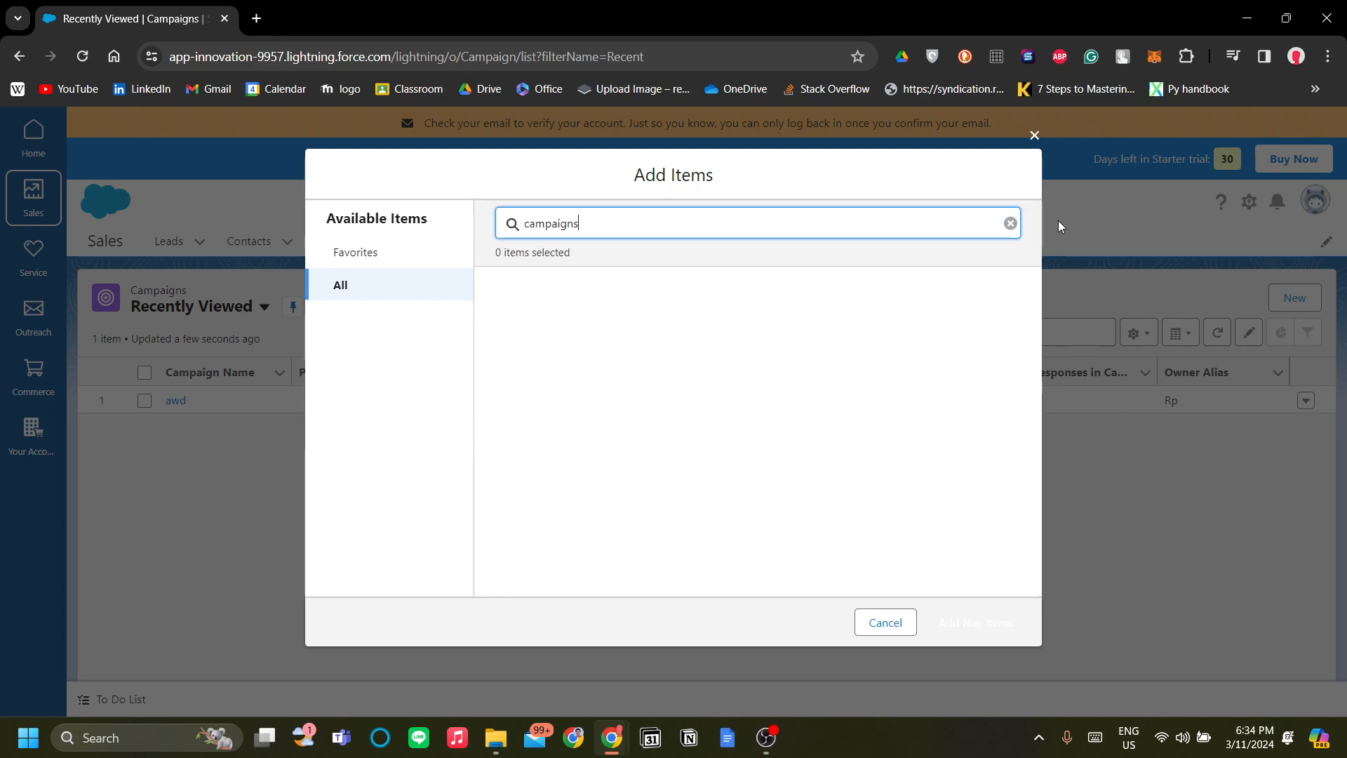
pyautogui.click(1011, 223)
pyautogui.scroll(-3, 901, 381)
pyautogui.scroll(-3, 901, 372)
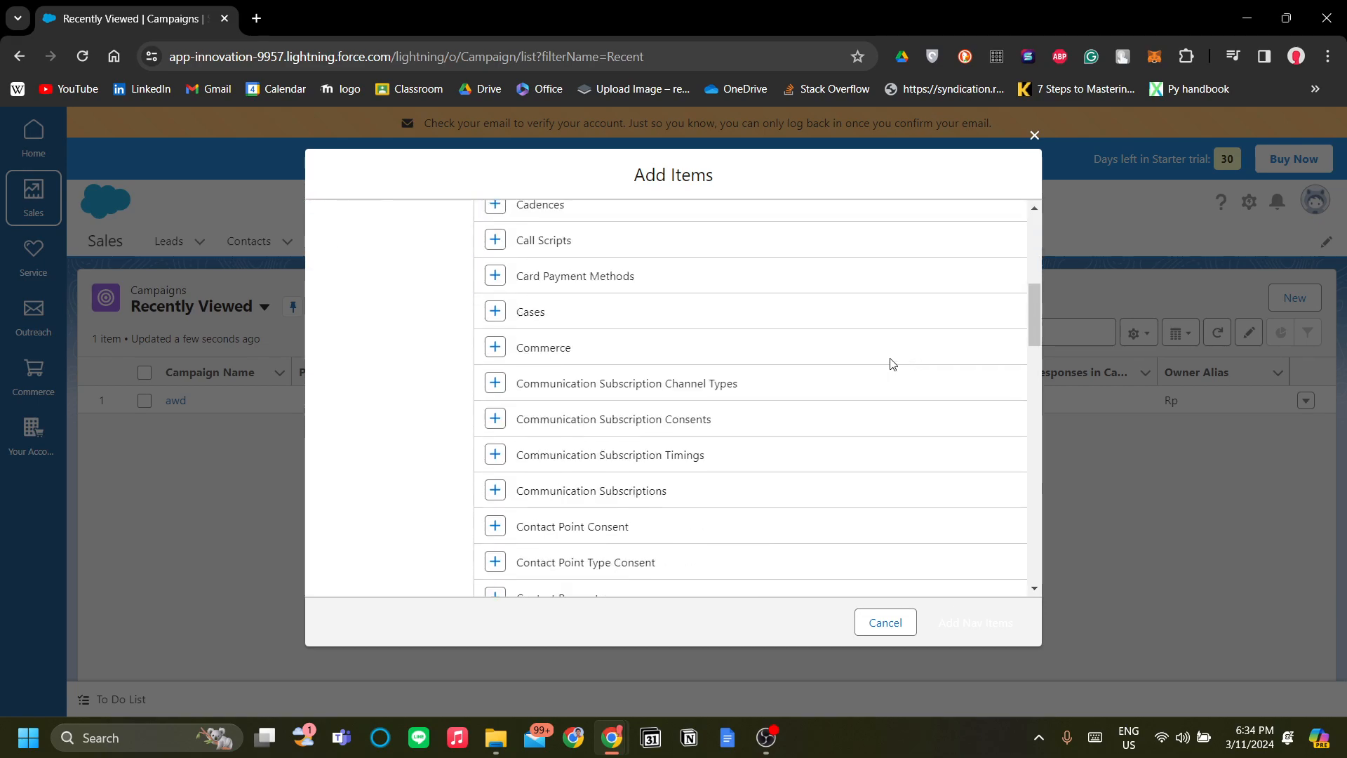
pyautogui.click(1035, 135)
pyautogui.click(1034, 135)
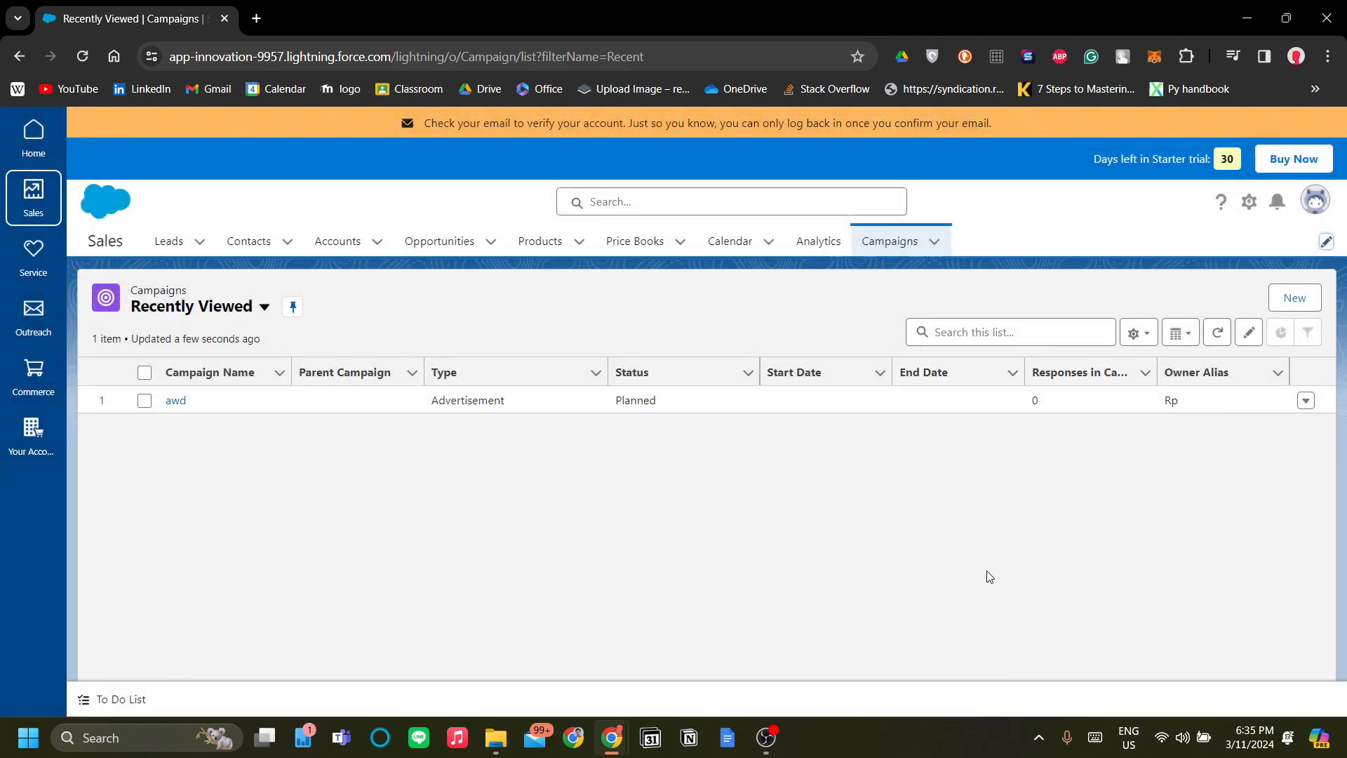
# Step: Start a new campaign and name it "Launching Announcement"
pyautogui.click(1293, 308)
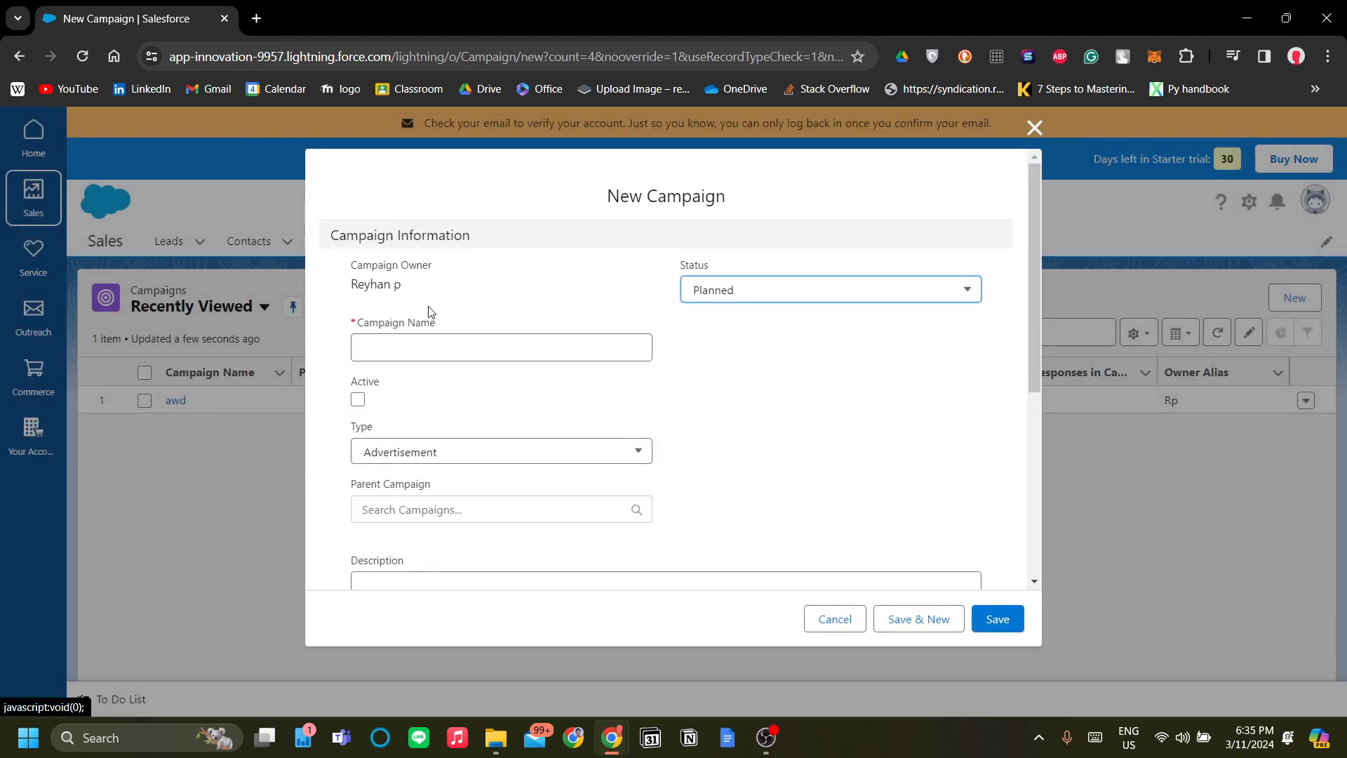
pyautogui.scroll(-1, 525, 321)
pyautogui.click(570, 272)
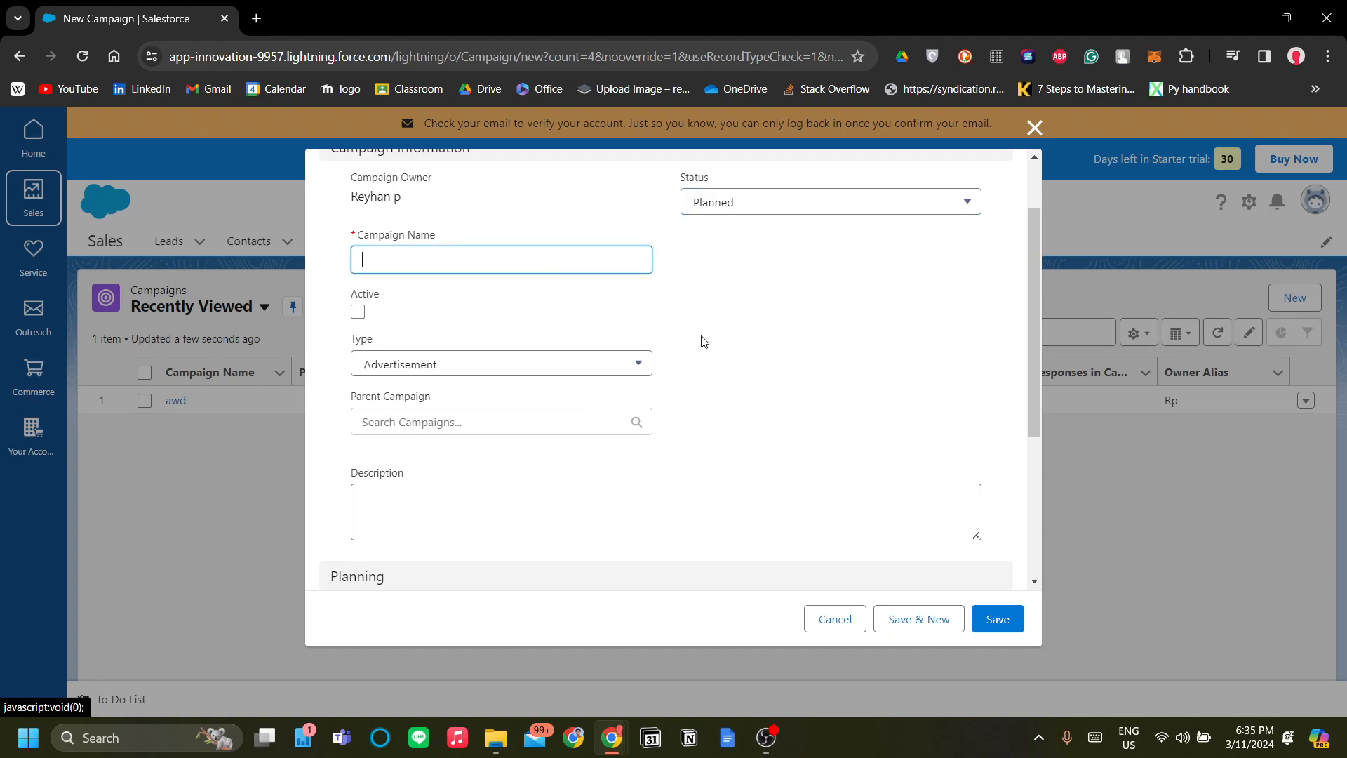
pyautogui.scroll(1, 702, 343)
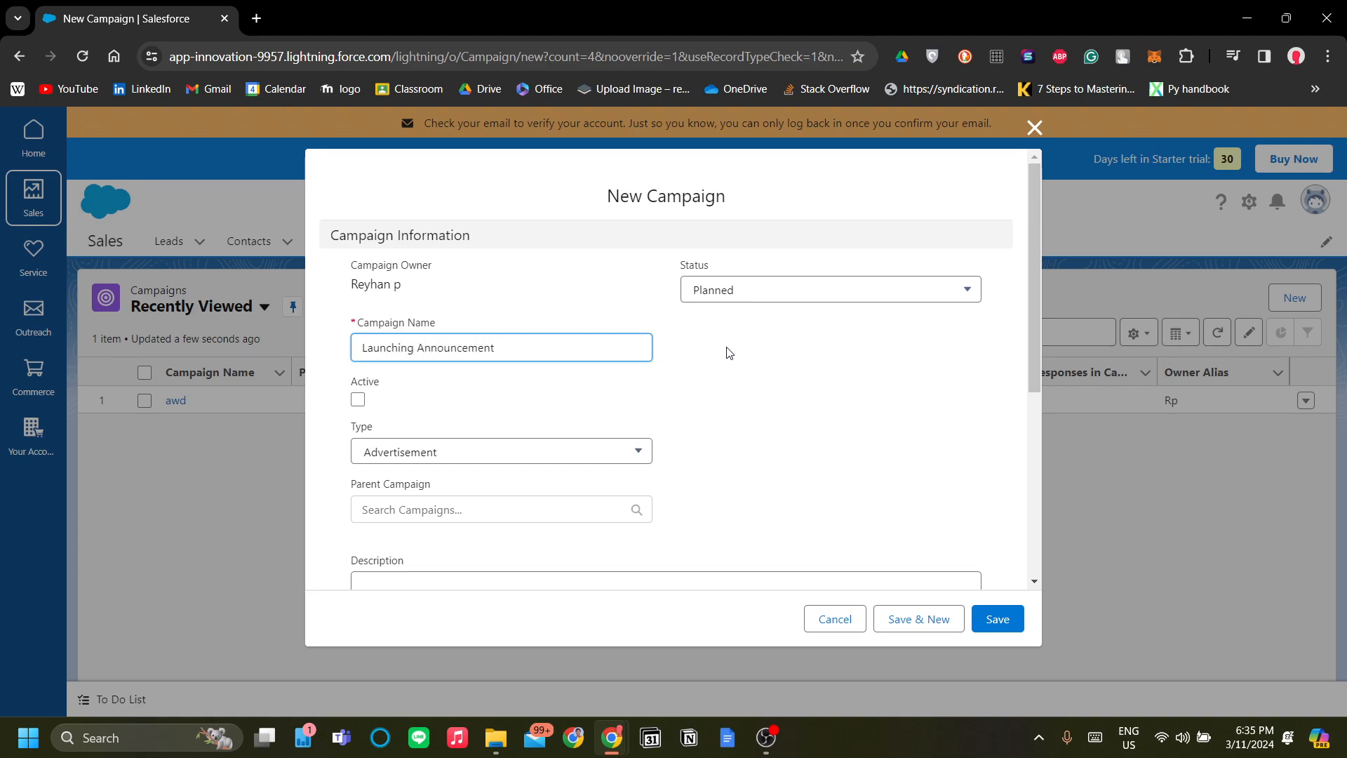
# Step: Choose Planned as the new campaign's status and mark the campaign as active
pyautogui.click(866, 296)
pyautogui.click(866, 297)
pyautogui.click(864, 295)
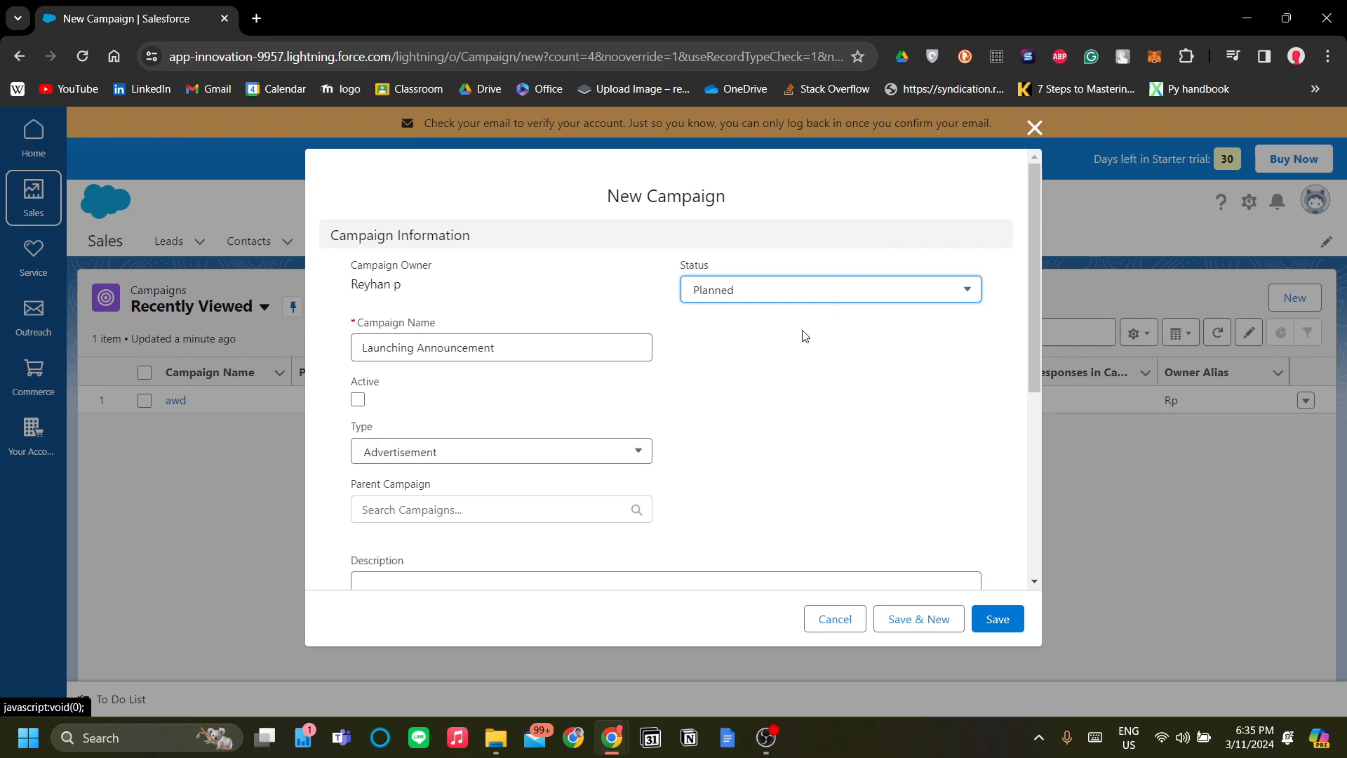
pyautogui.click(721, 298)
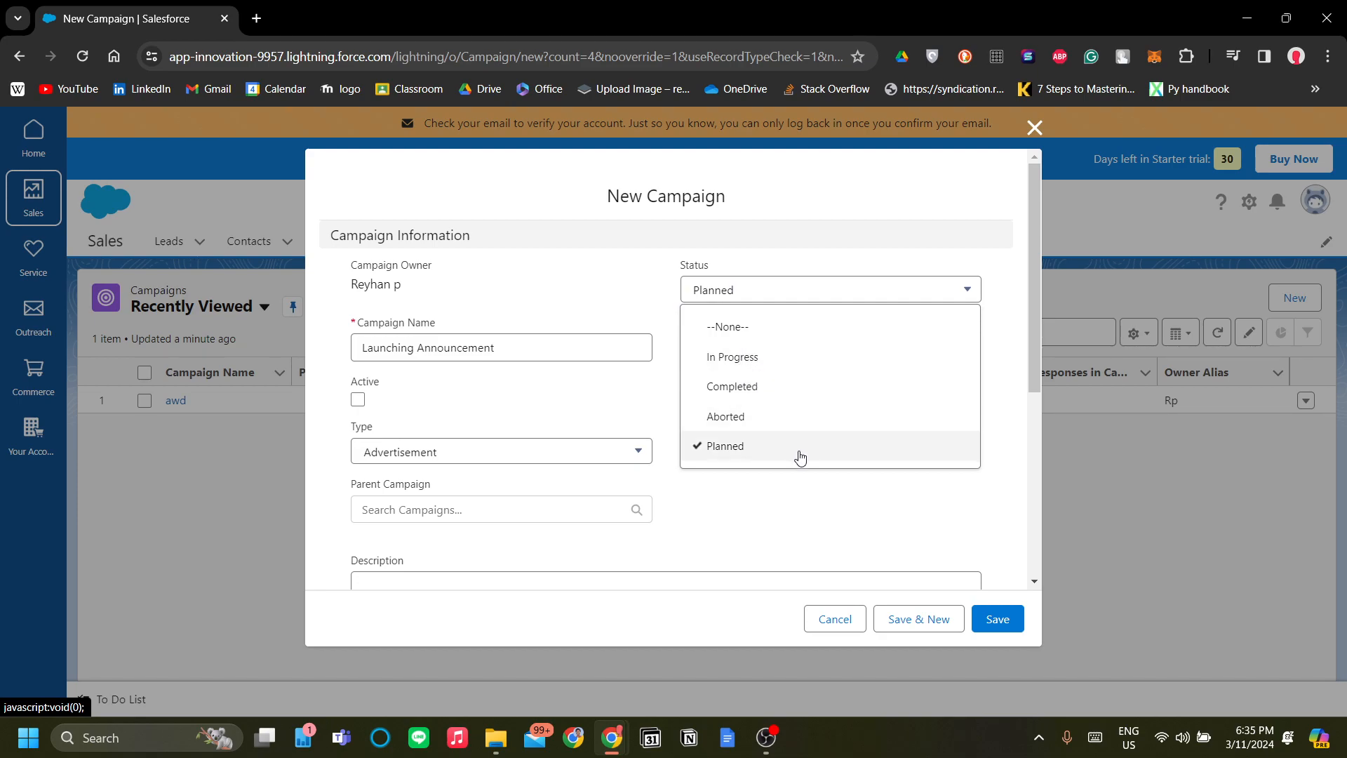
pyautogui.click(760, 449)
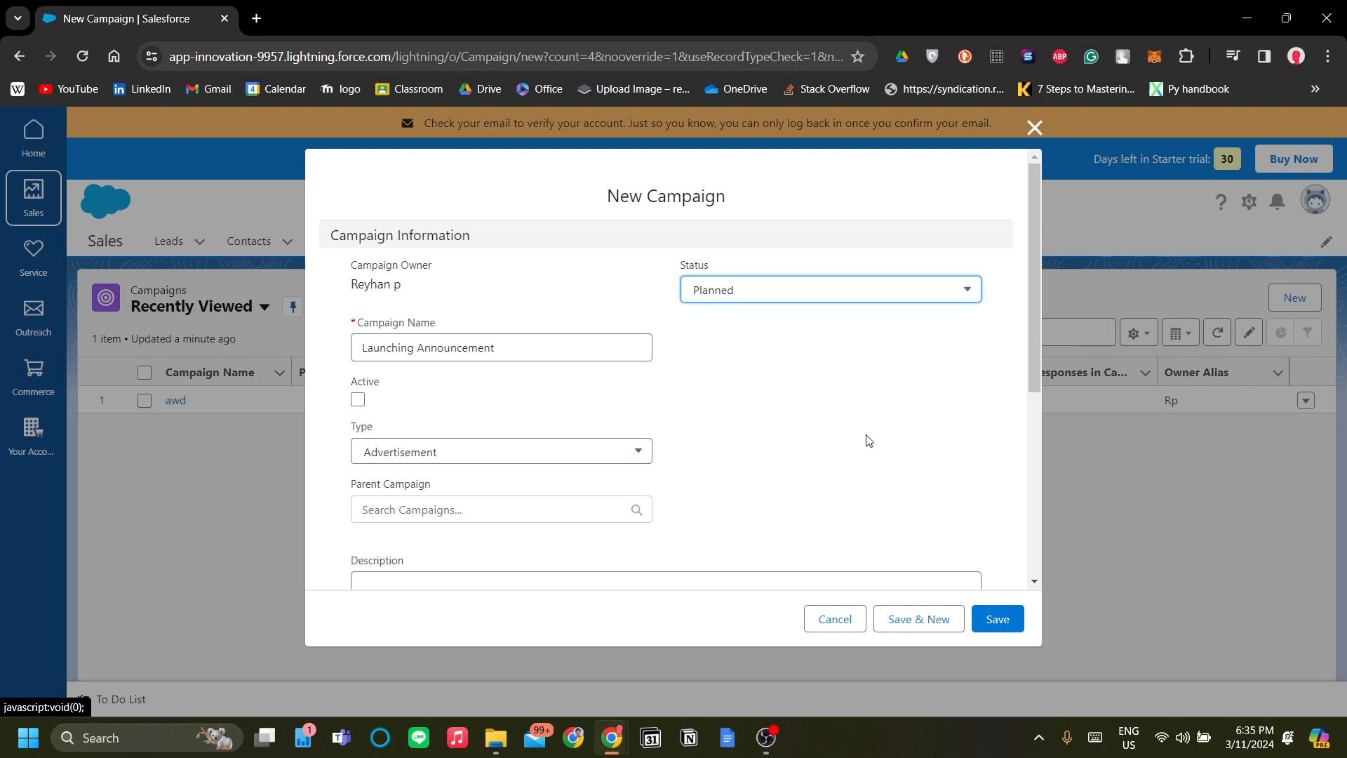
pyautogui.click(359, 400)
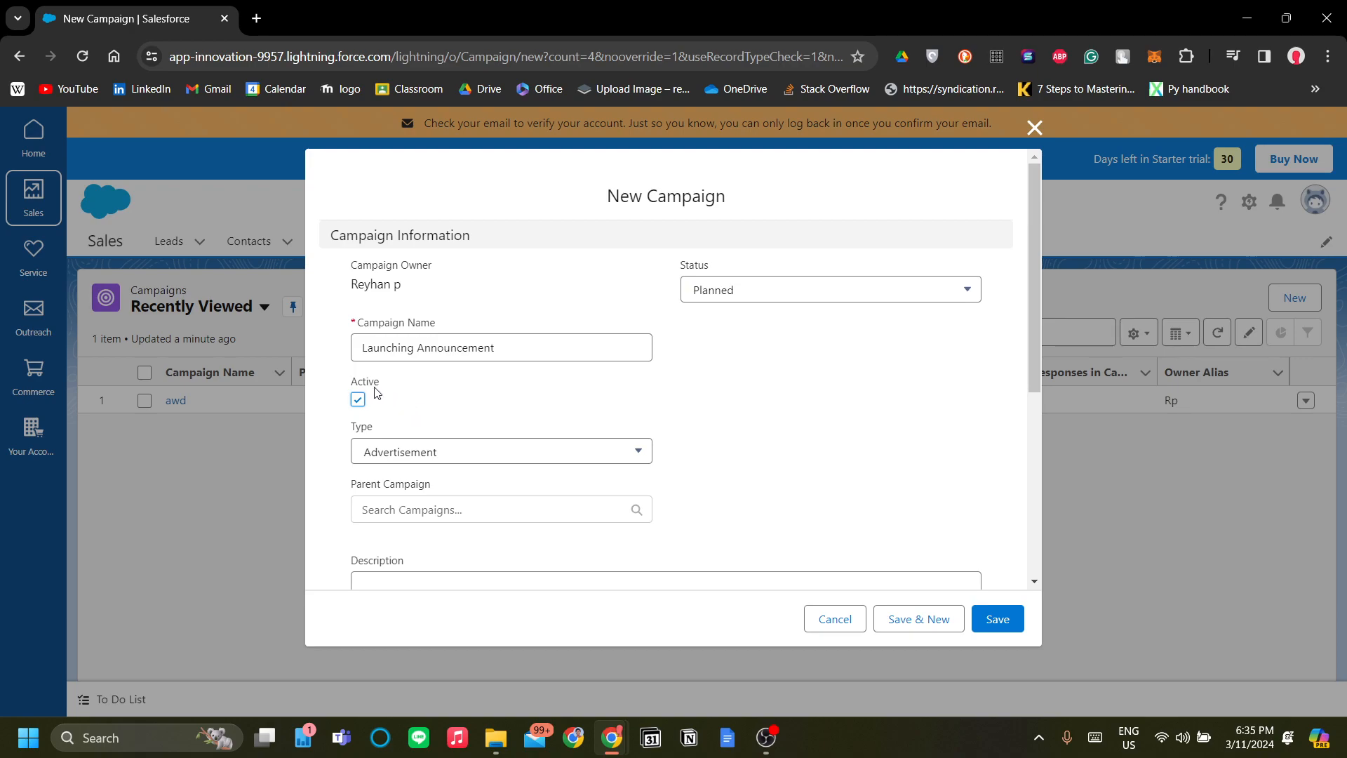
# Step: Review the campaign types available for the new campaign without choosing a different one
pyautogui.scroll(-1, 443, 396)
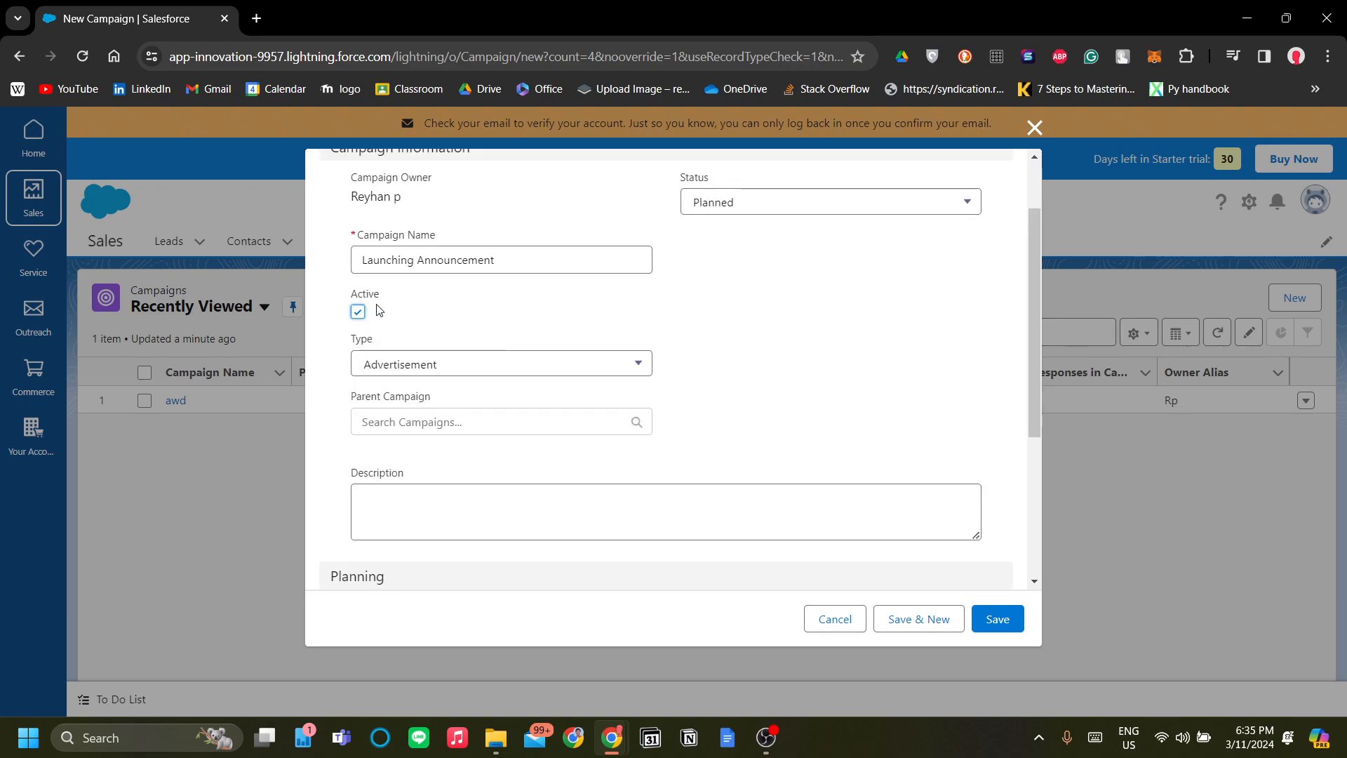
pyautogui.click(477, 364)
pyautogui.scroll(-2, 556, 388)
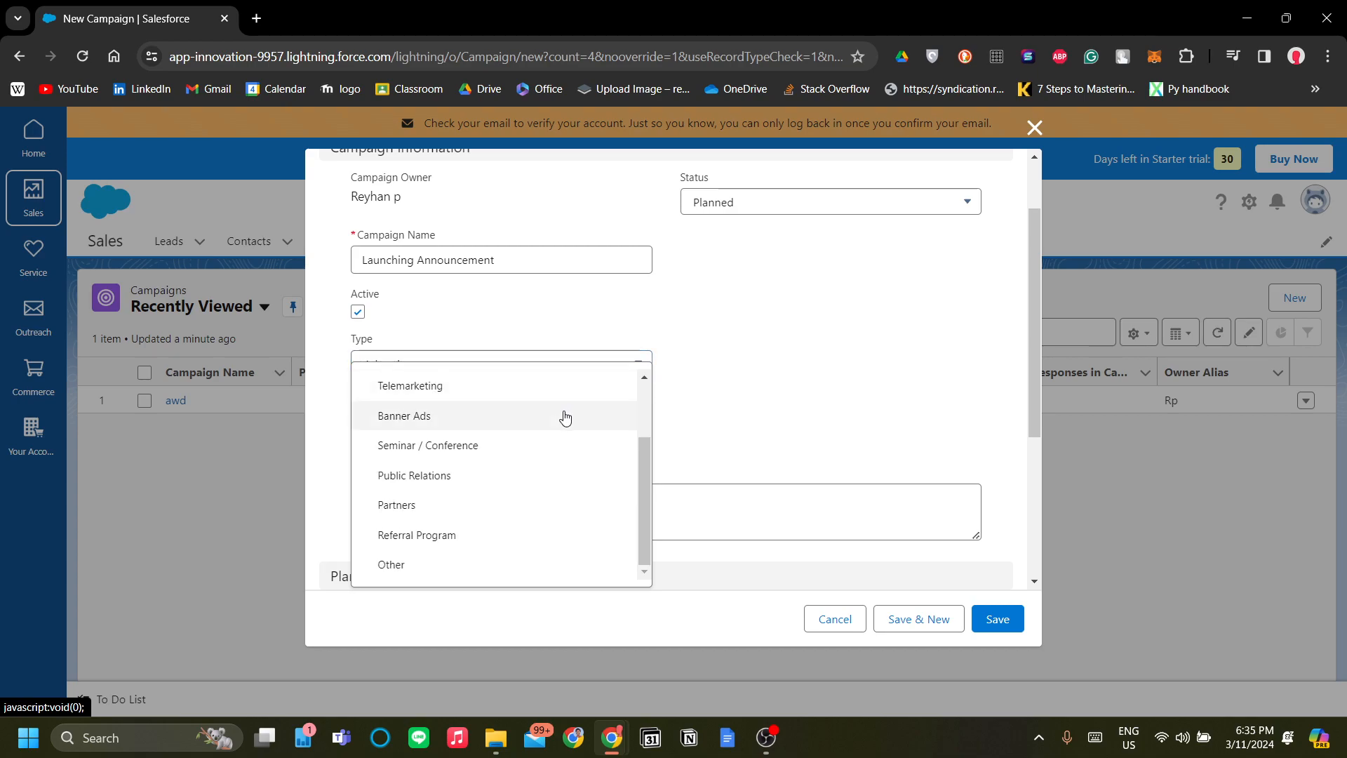
pyautogui.scroll(2, 572, 428)
pyautogui.scroll(-2, 436, 430)
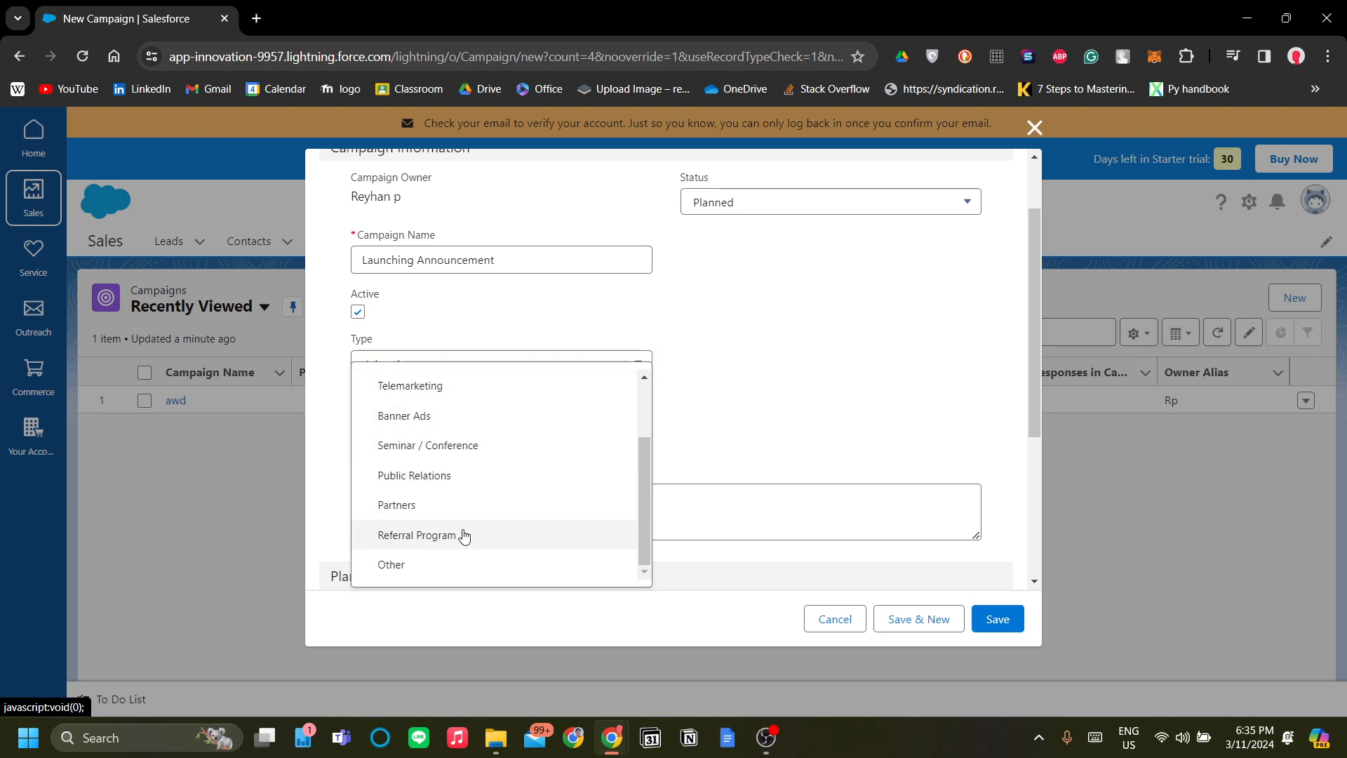
pyautogui.scroll(2, 461, 547)
pyautogui.scroll(-2, 449, 533)
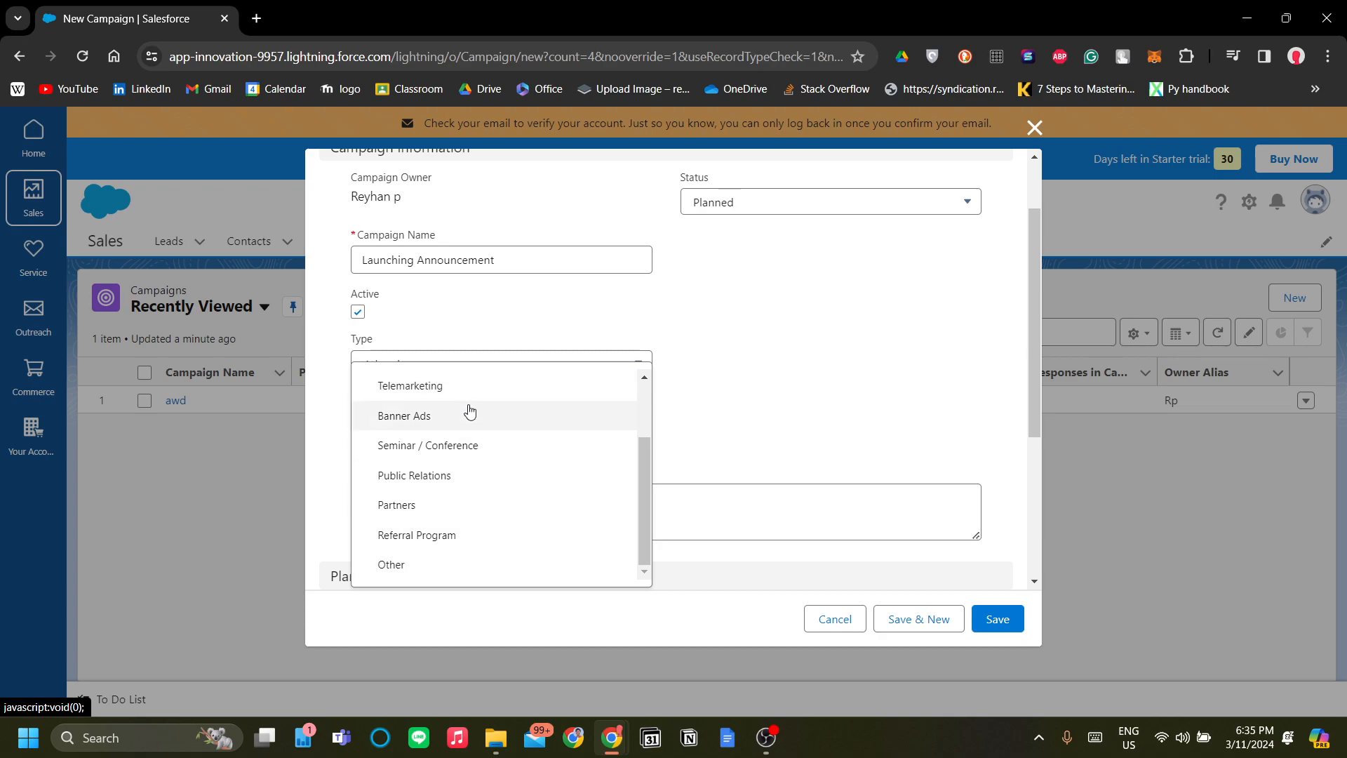
pyautogui.scroll(2, 484, 449)
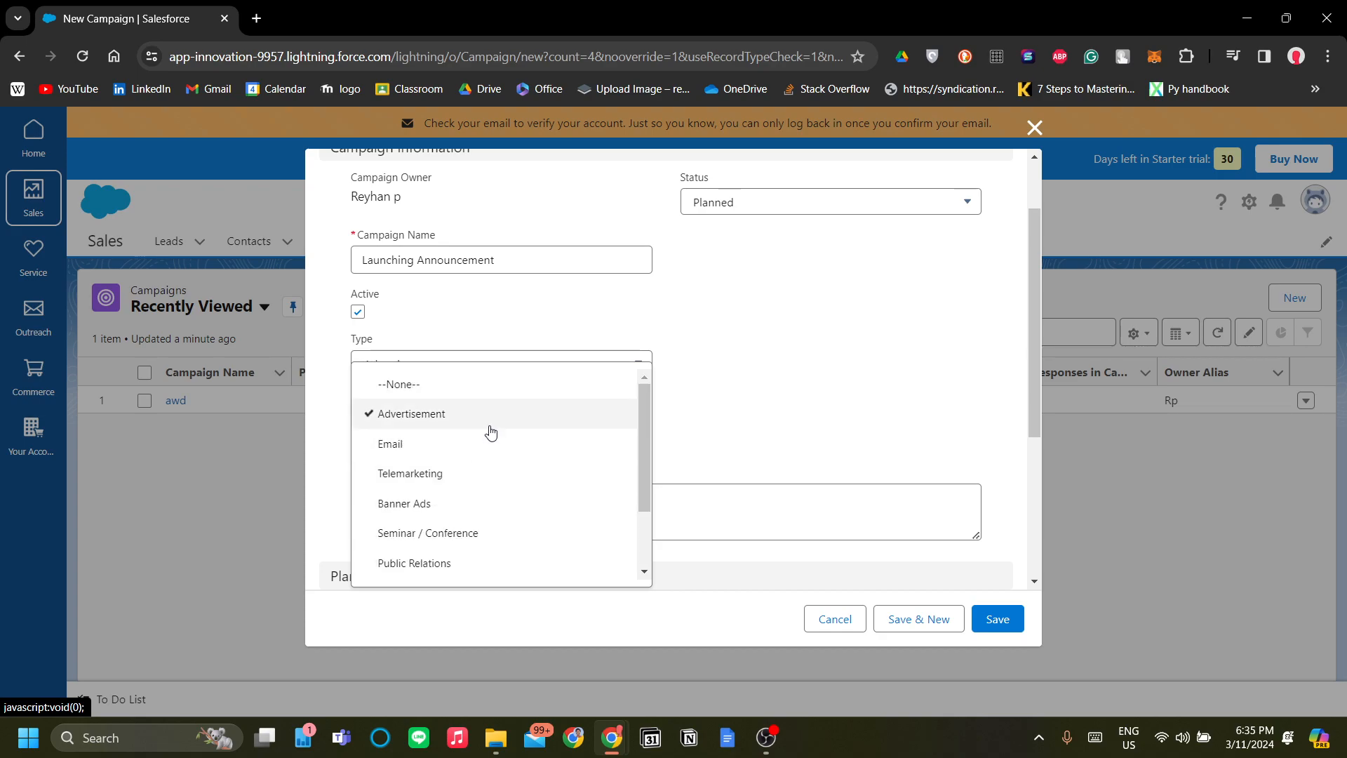
pyautogui.scroll(-2, 538, 503)
pyautogui.scroll(2, 535, 507)
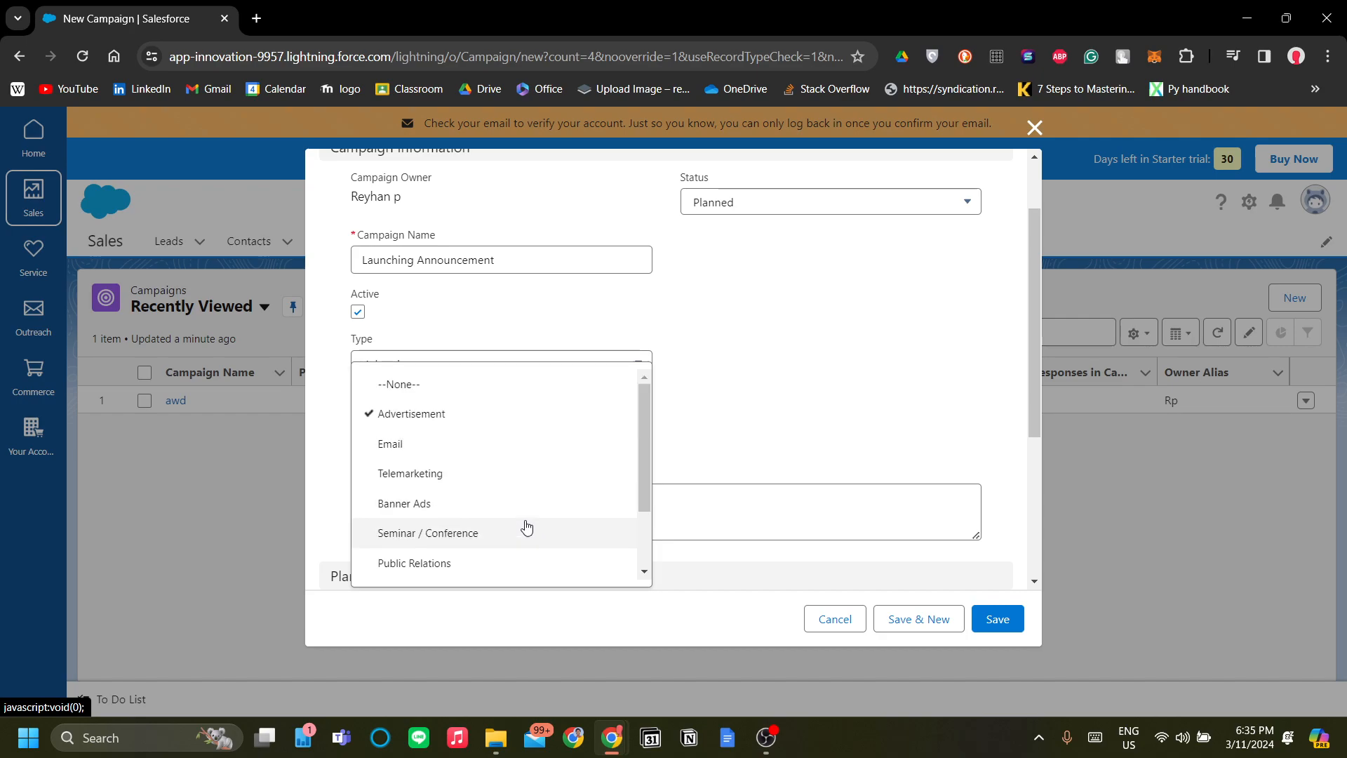
pyautogui.click(857, 363)
pyautogui.click(566, 364)
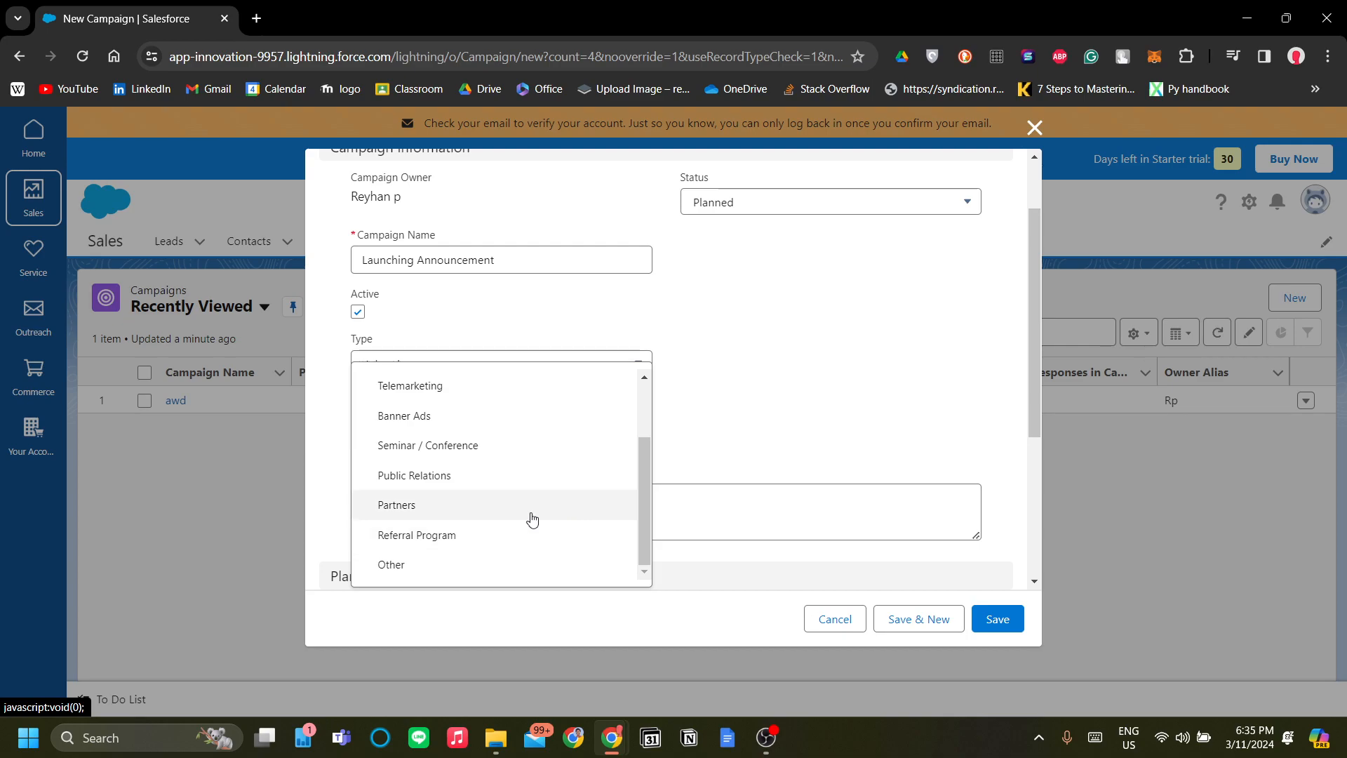
pyautogui.click(800, 381)
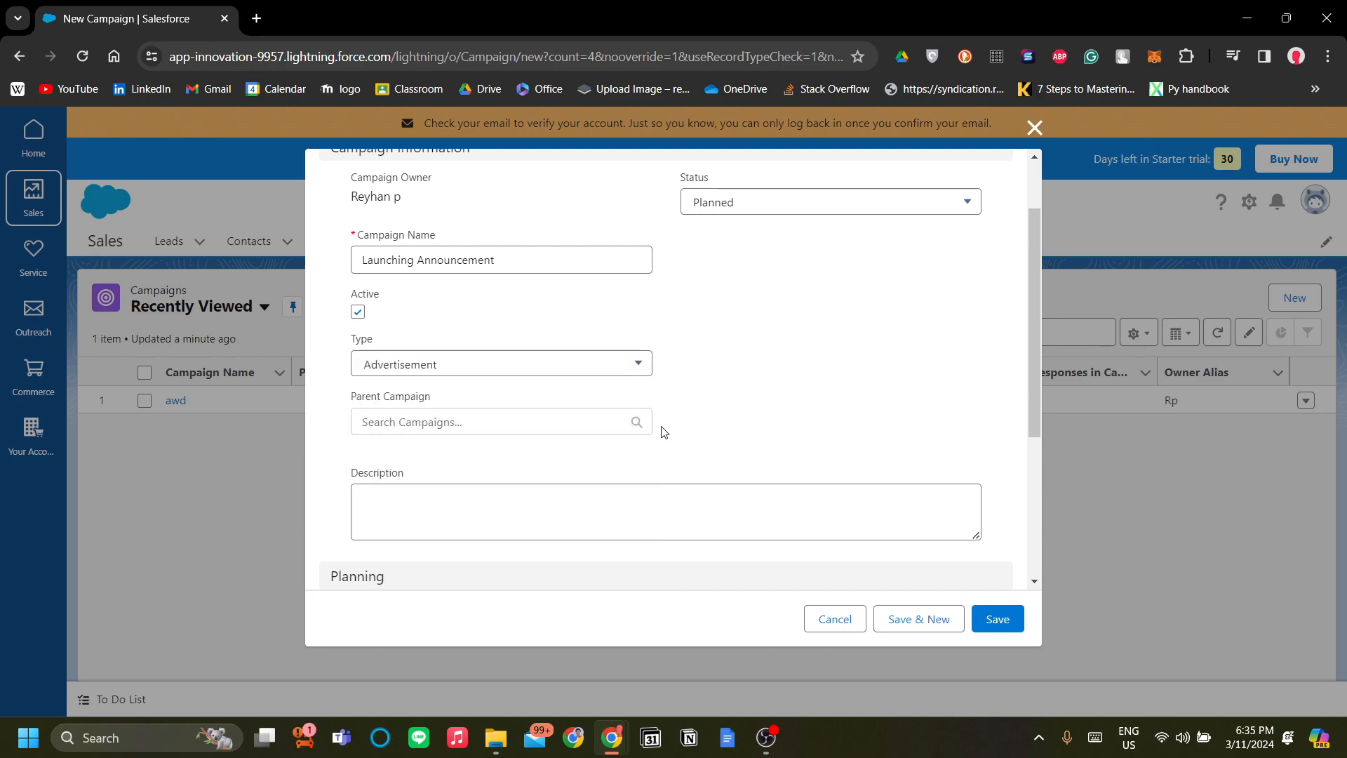
# Step: Examine the choices offered for the new campaign's parent campaign, leaving the field empty
pyautogui.scroll(2, 584, 451)
pyautogui.click(617, 501)
pyautogui.click(762, 487)
pyautogui.click(608, 512)
pyautogui.scroll(-3, 701, 484)
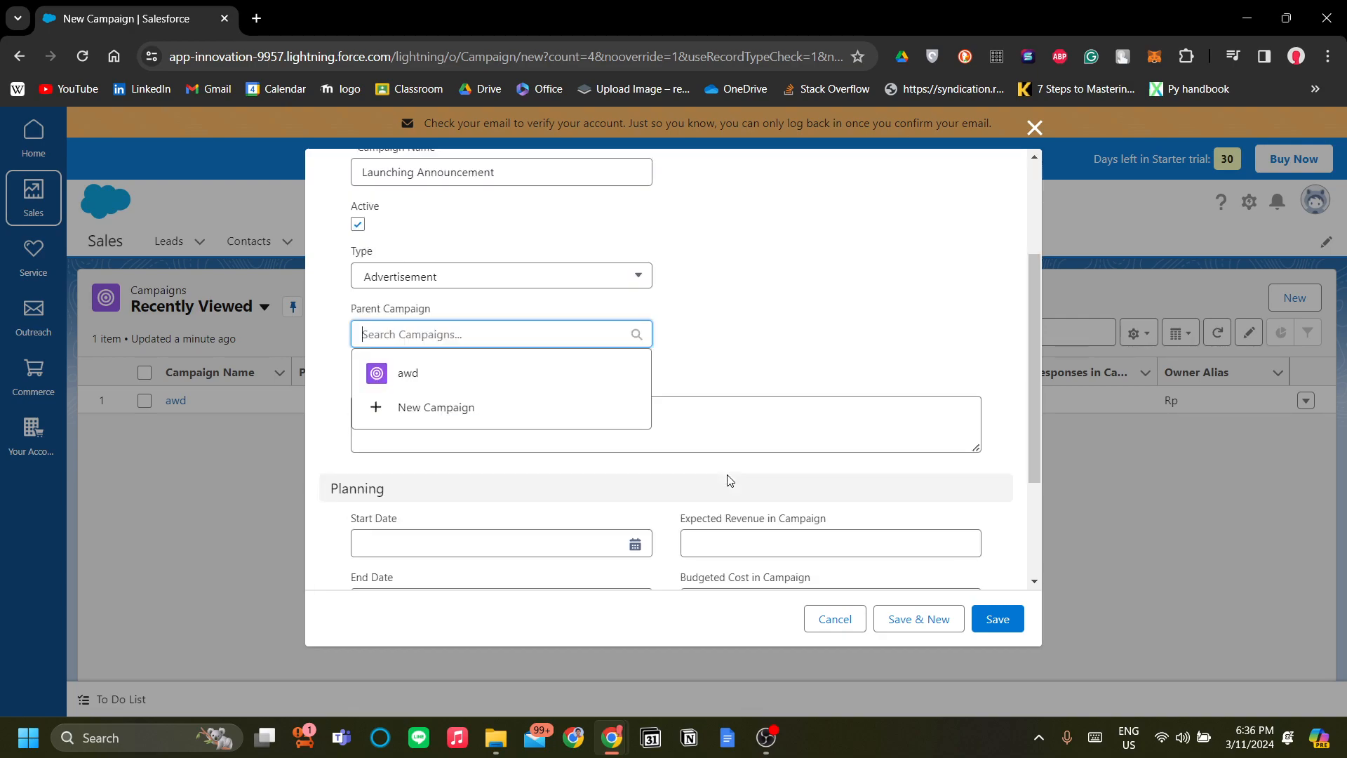
pyautogui.click(760, 322)
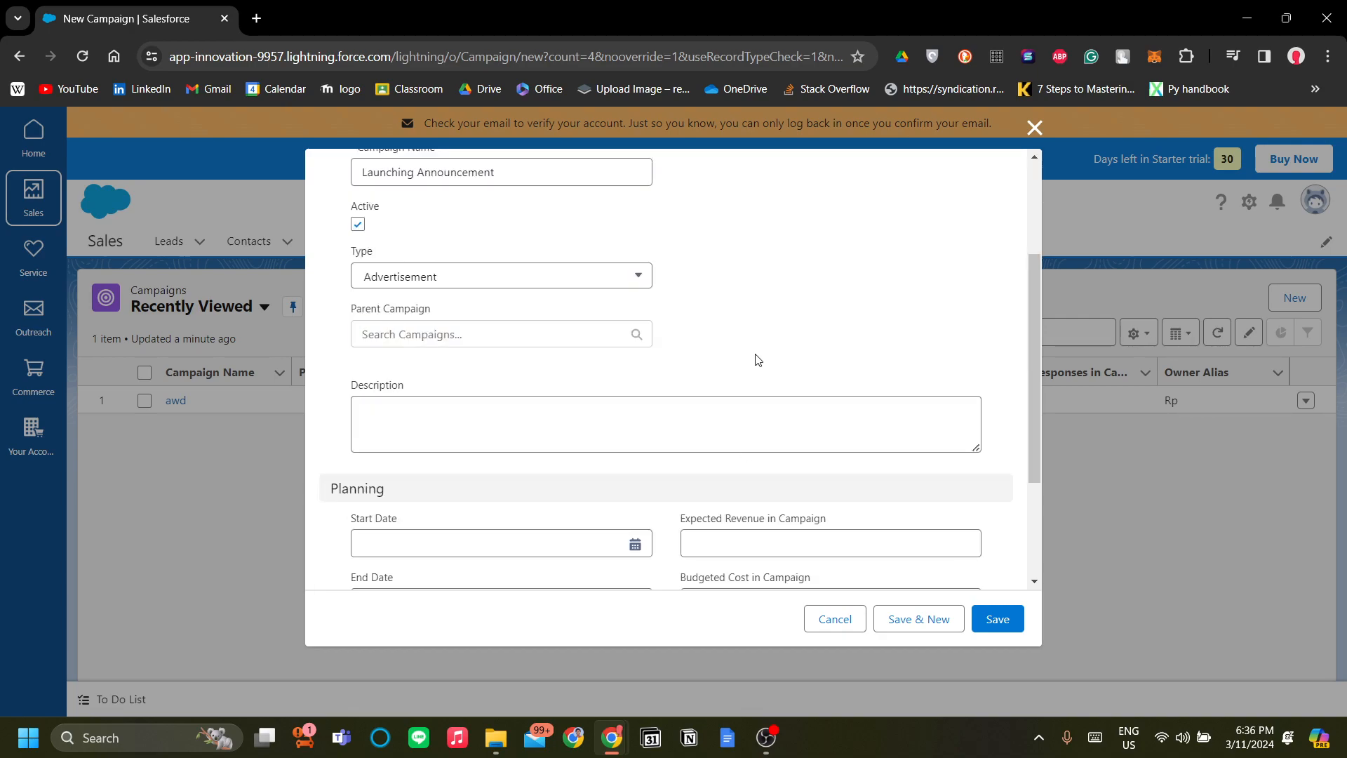
pyautogui.scroll(3, 651, 393)
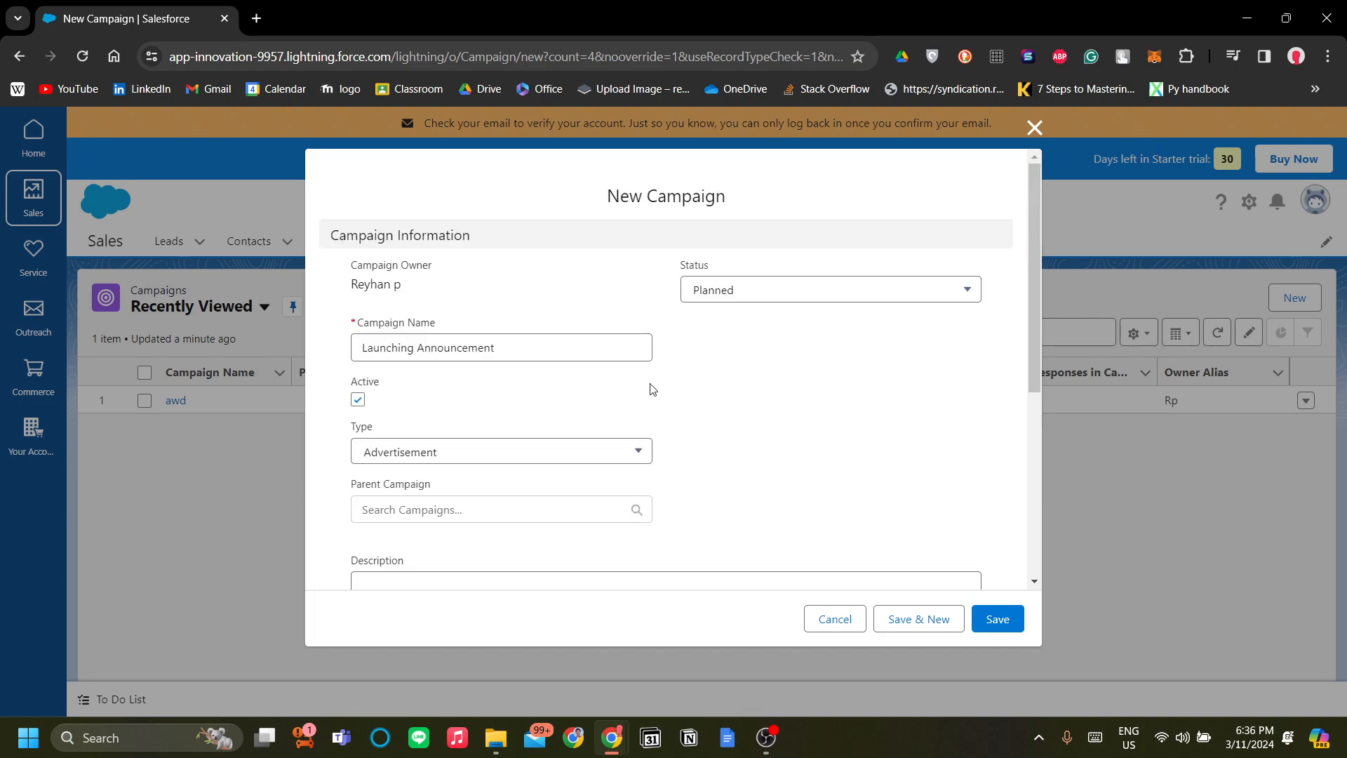
pyautogui.moveTo(506, 347); pyautogui.dragTo(167, 355)
pyautogui.click(711, 389)
pyautogui.scroll(-1, 587, 339)
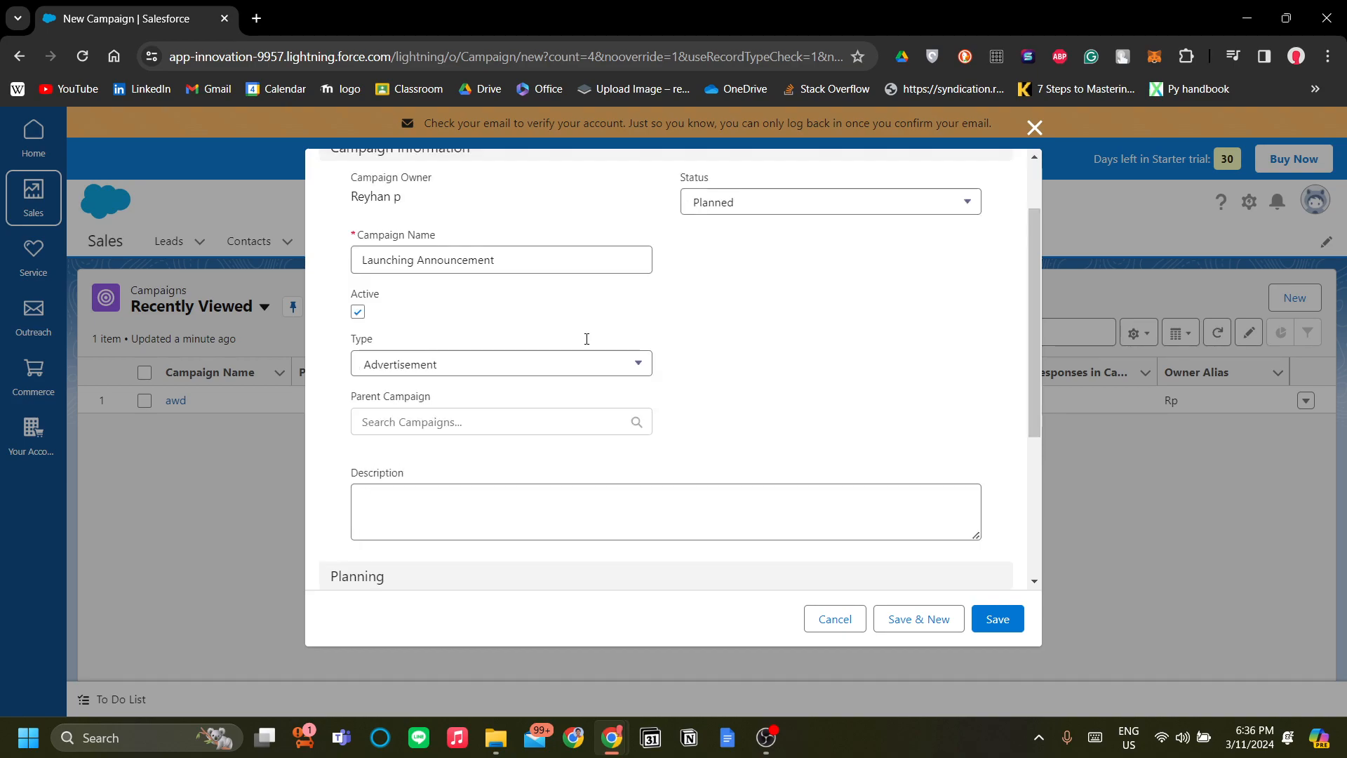
pyautogui.click(610, 417)
pyautogui.click(725, 388)
pyautogui.scroll(1, 725, 388)
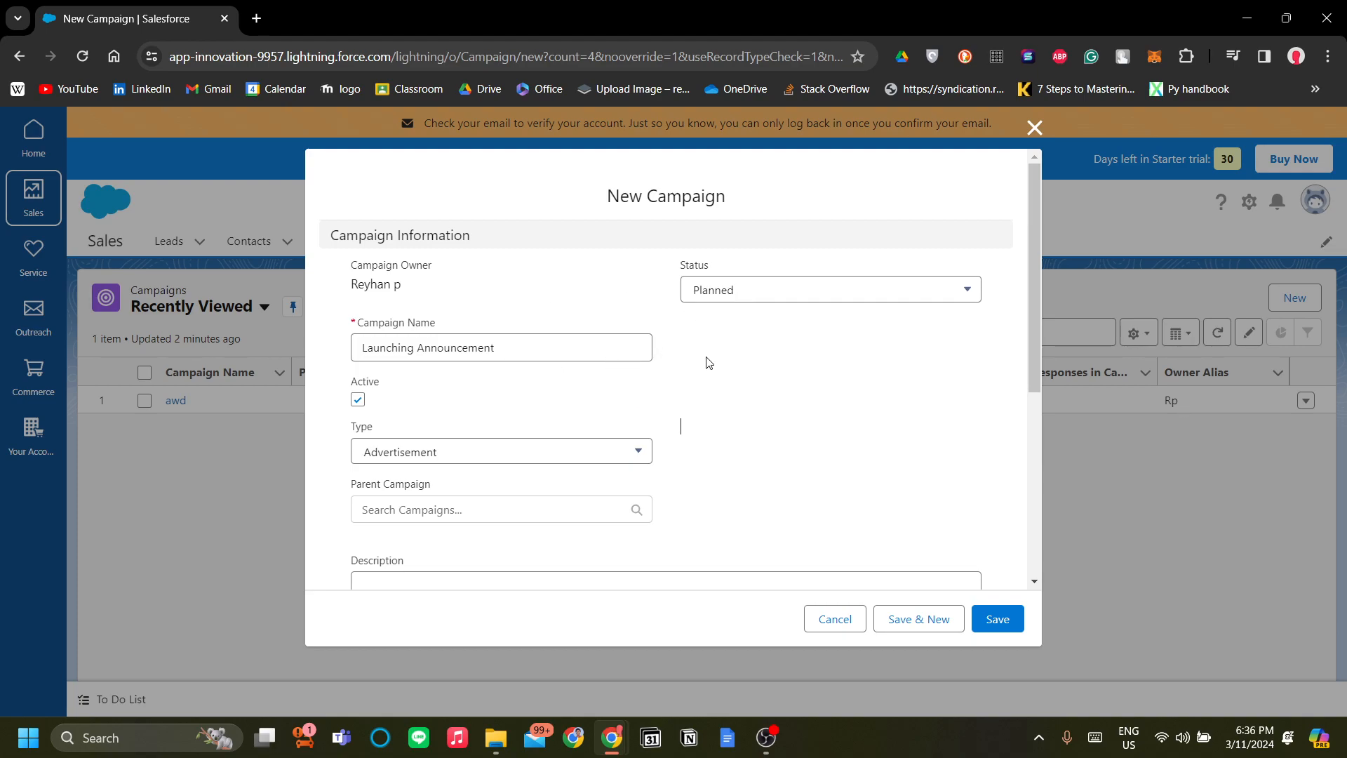
# Step: Shorten the new campaign's name to "Launching"
pyautogui.tripleClick(477, 348)
pyautogui.click(639, 361)
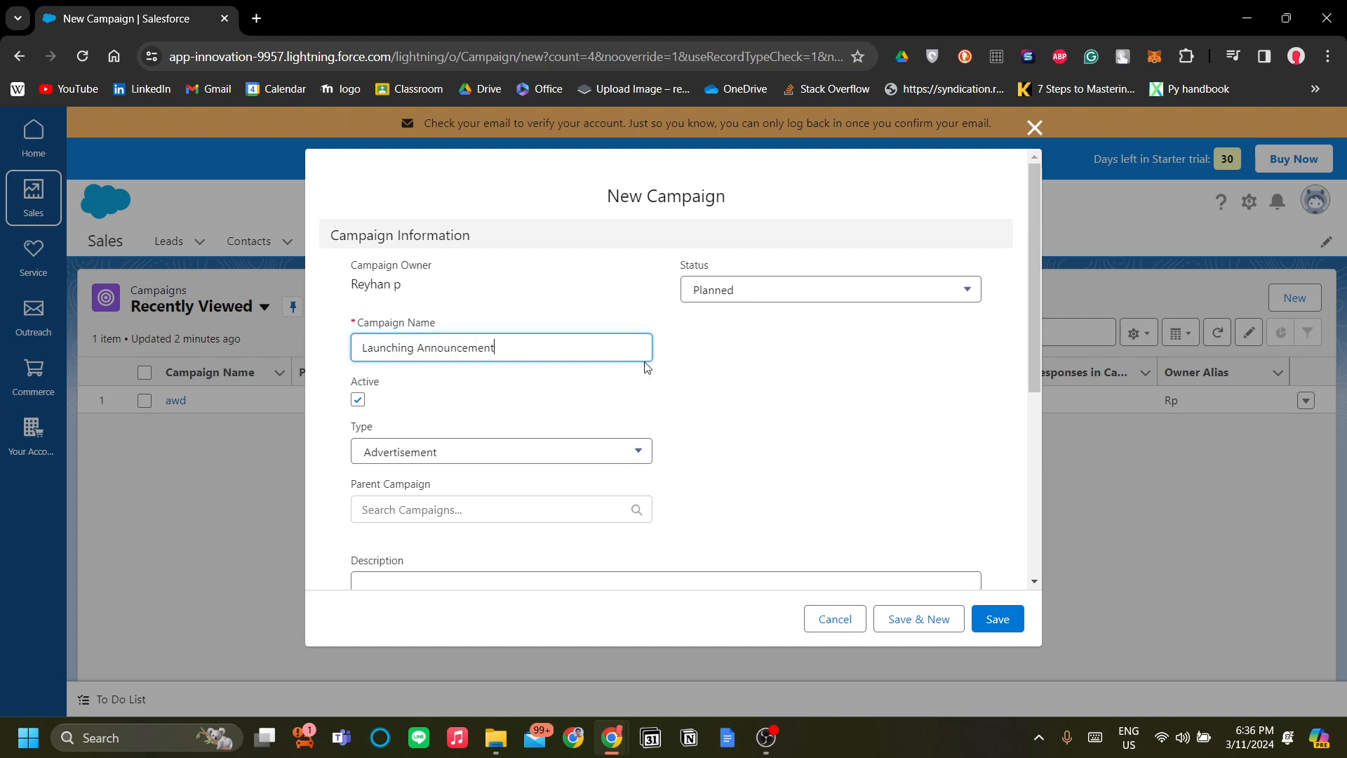
pyautogui.hotkey('ctrl', 'BackSpace')
pyautogui.hotkey('ctrl', 'a')
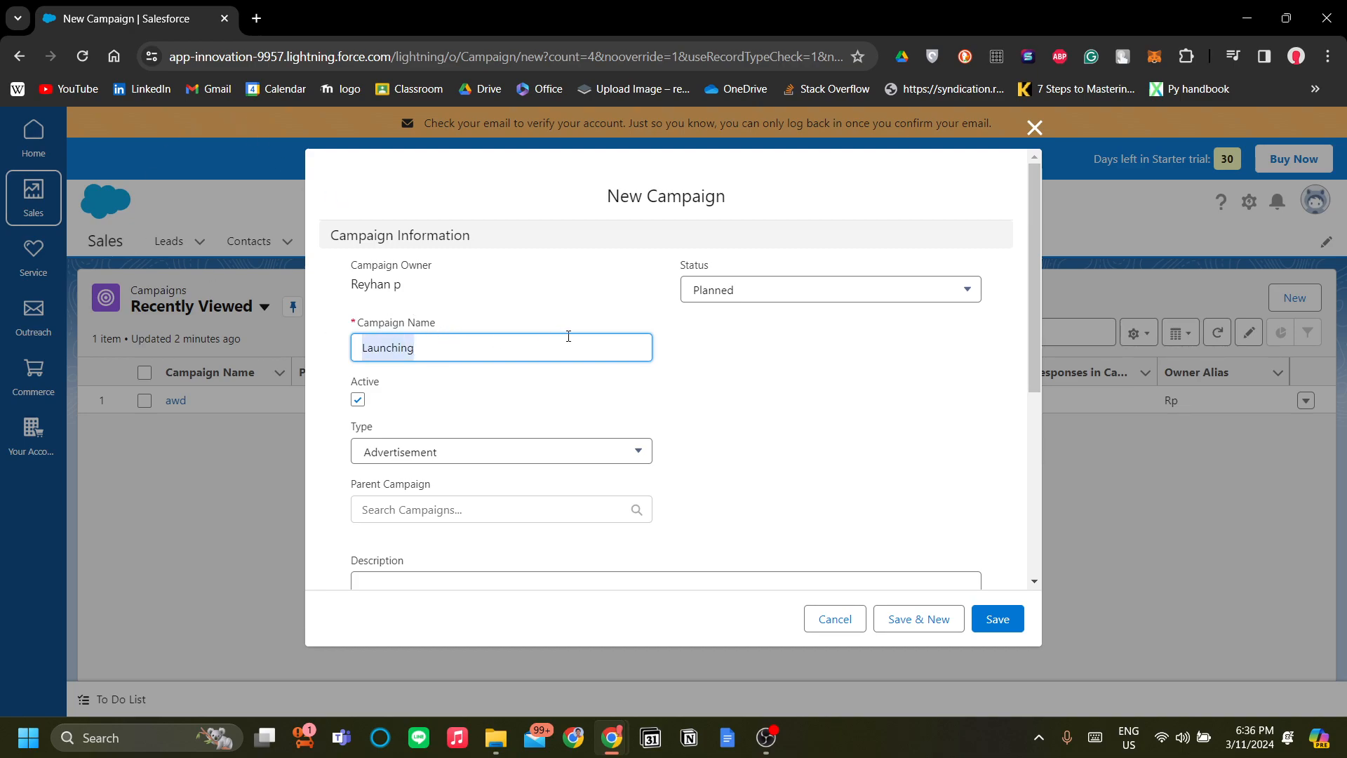
pyautogui.press('End')
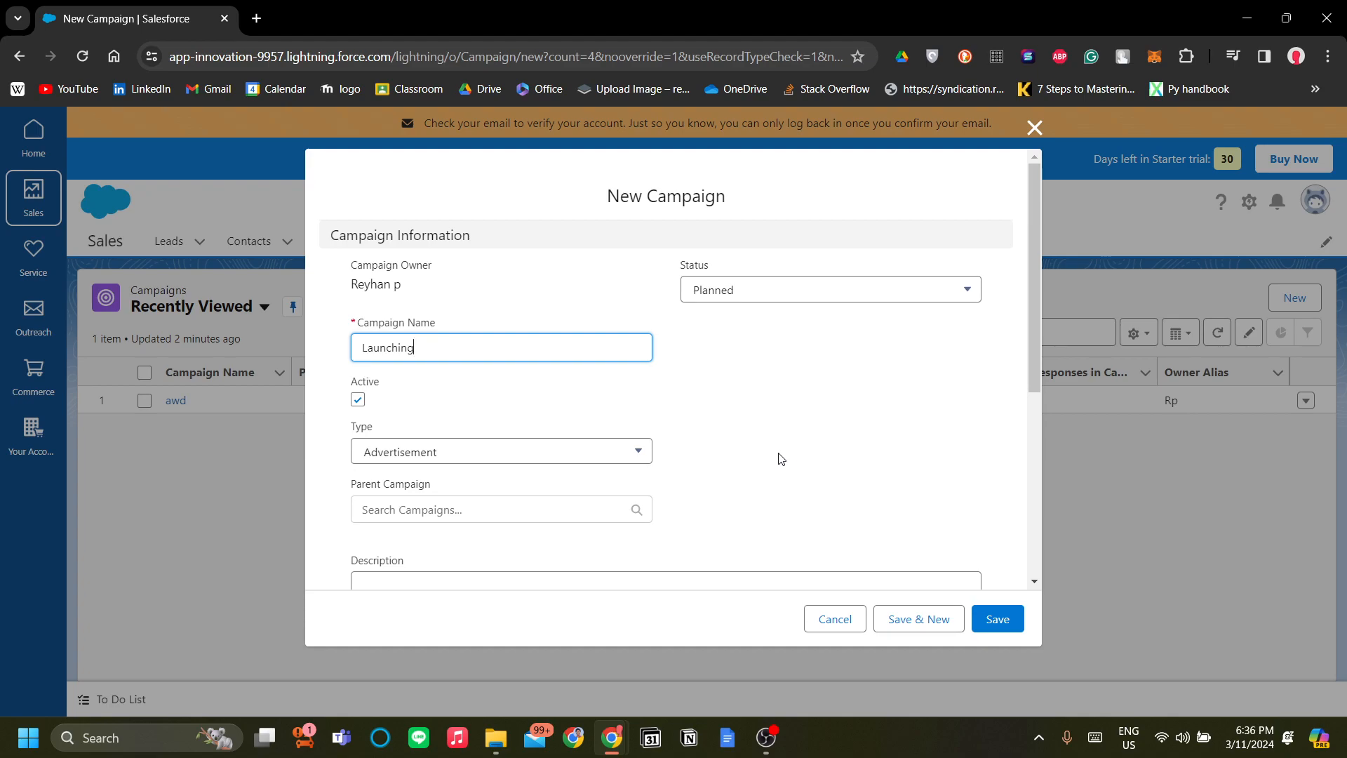
# Step: Set the campaign's start date to 11/03/2024 and its end date to 11/04/2024, leaving the description empty
pyautogui.scroll(-3, 768, 481)
pyautogui.scroll(1, 776, 449)
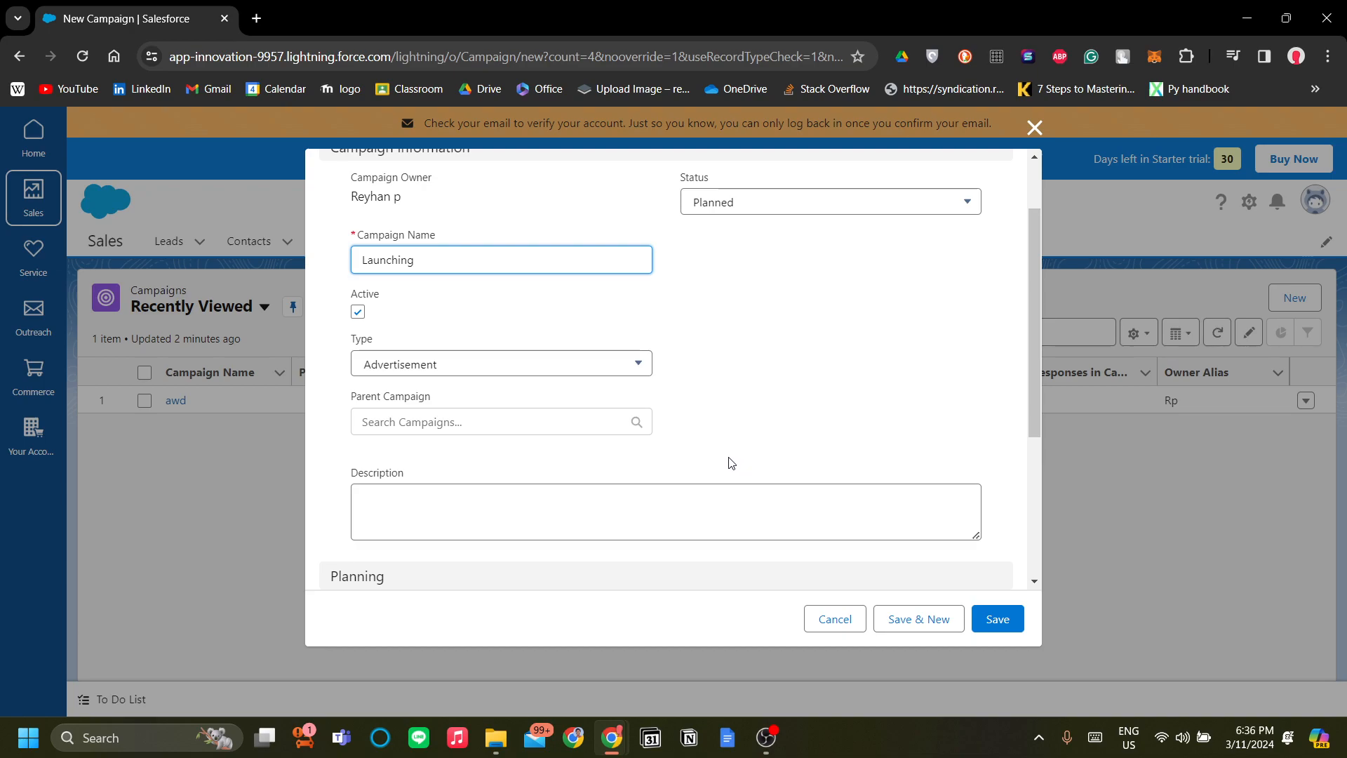
pyautogui.scroll(-1, 737, 464)
pyautogui.click(532, 400)
pyautogui.scroll(-1, 634, 383)
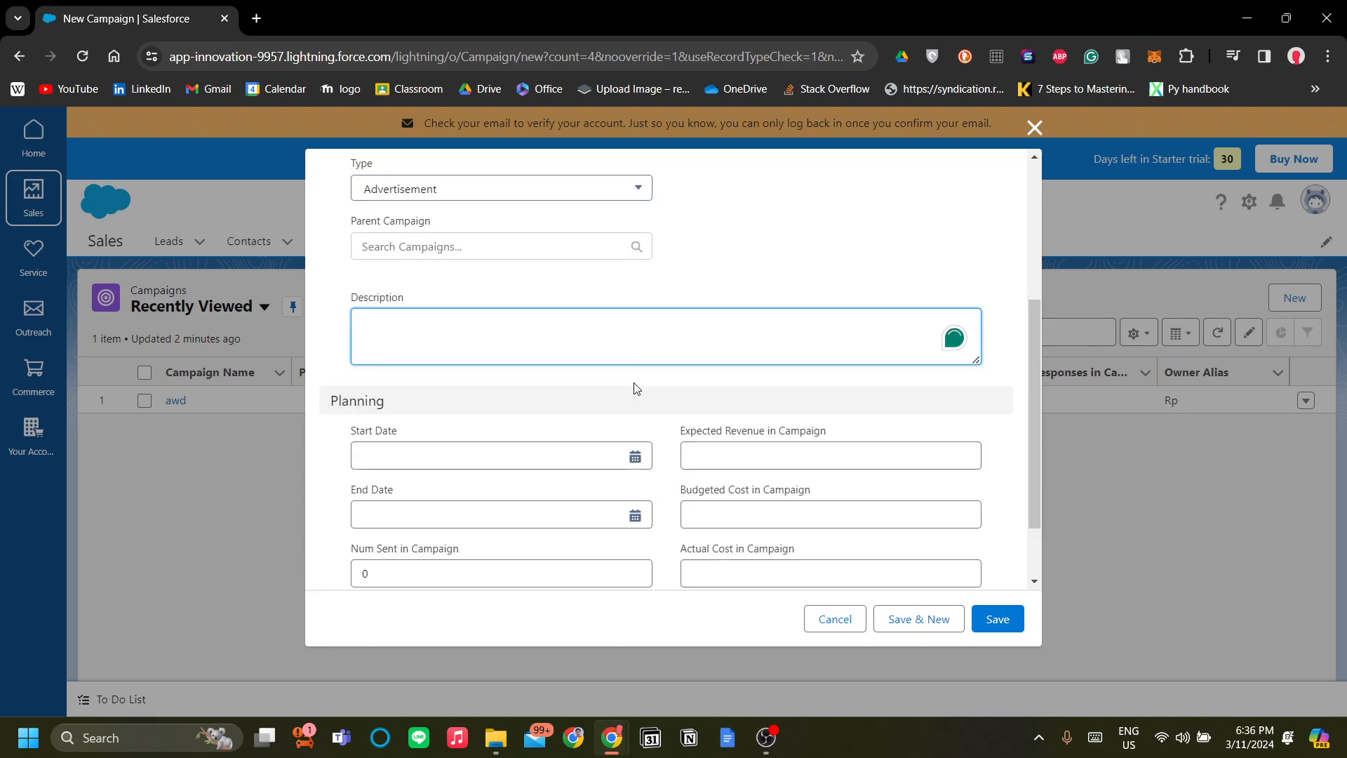
pyautogui.scroll(-1, 639, 388)
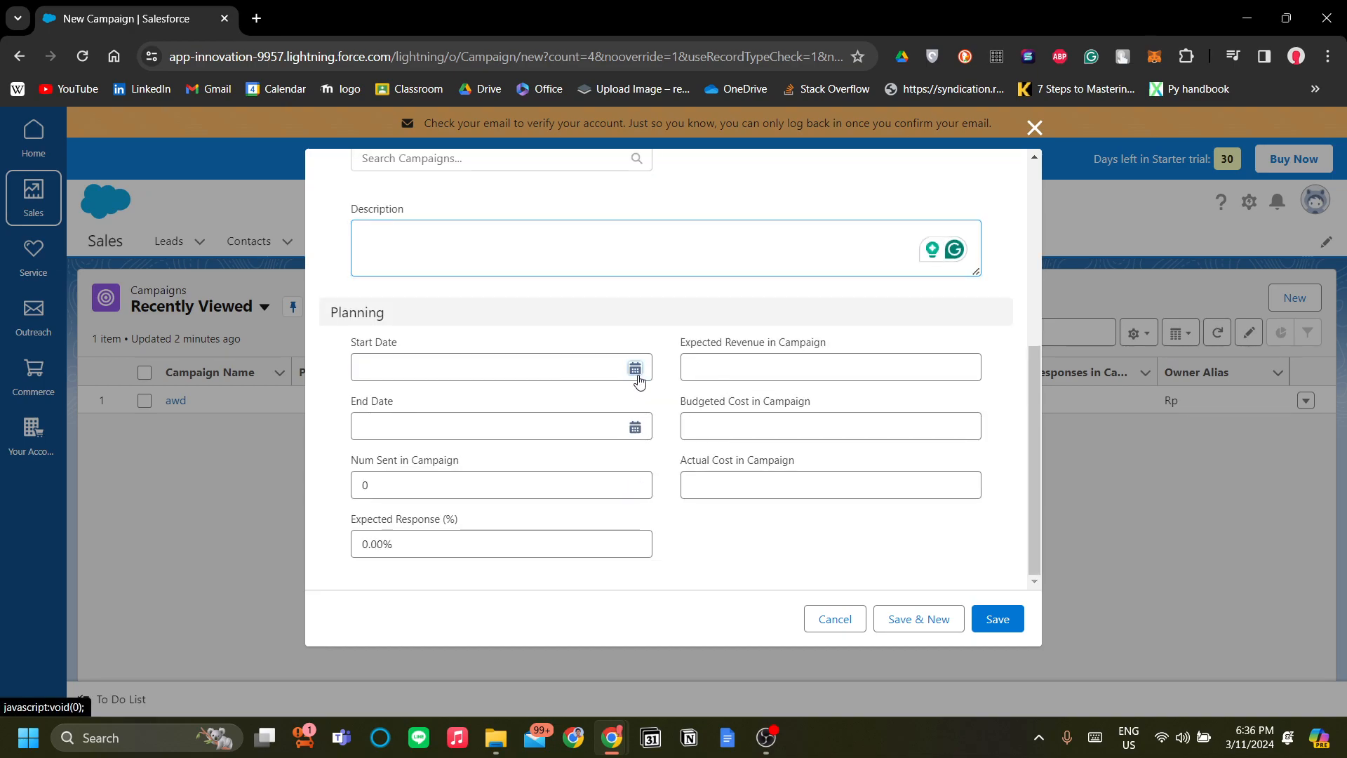
pyautogui.click(635, 368)
pyautogui.click(404, 435)
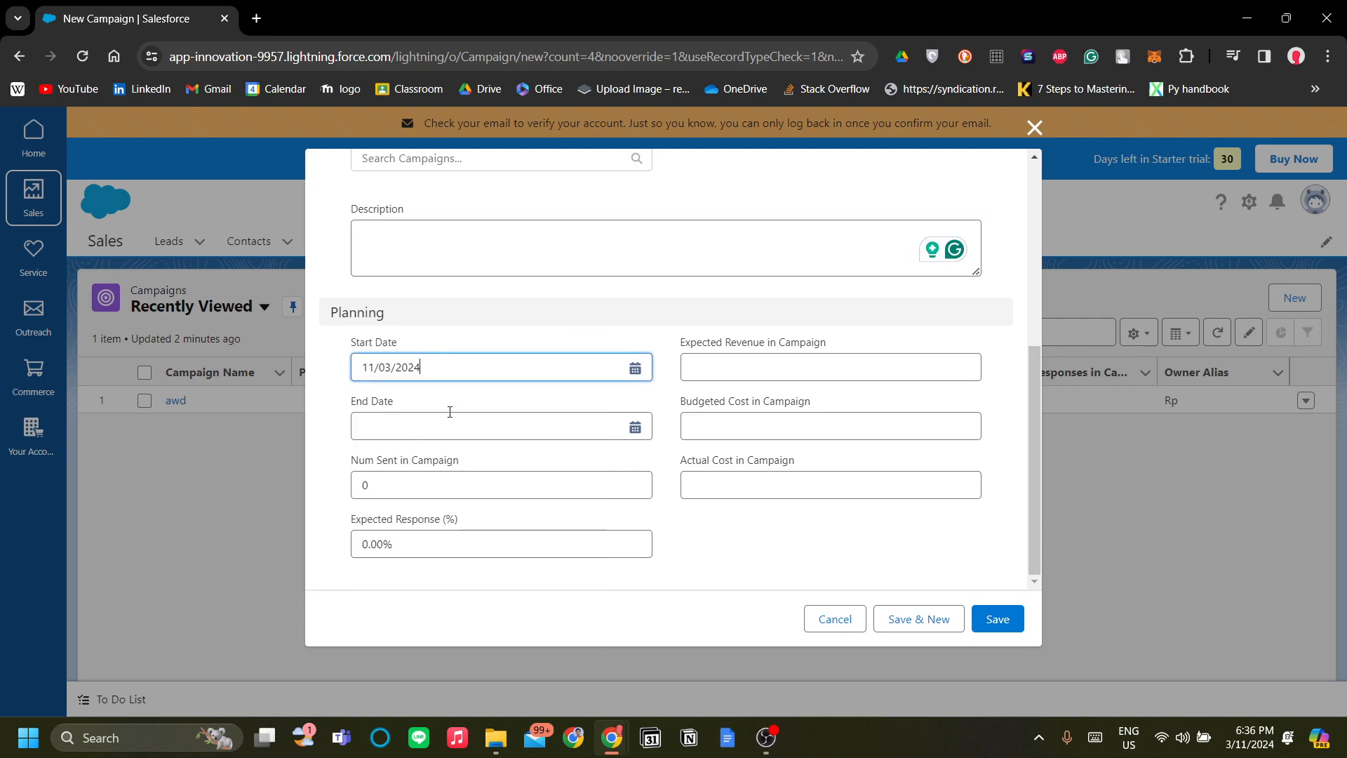
pyautogui.click(635, 428)
pyautogui.click(517, 300)
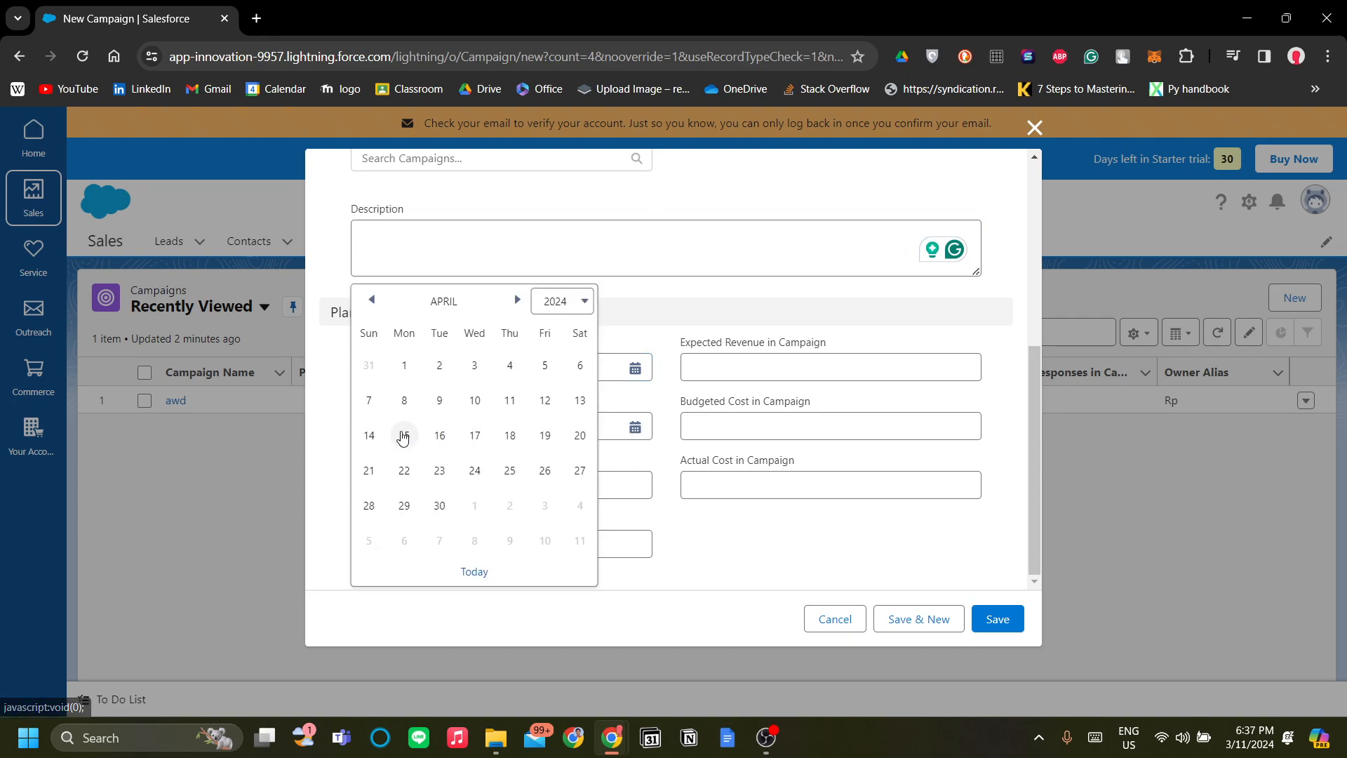
pyautogui.click(510, 400)
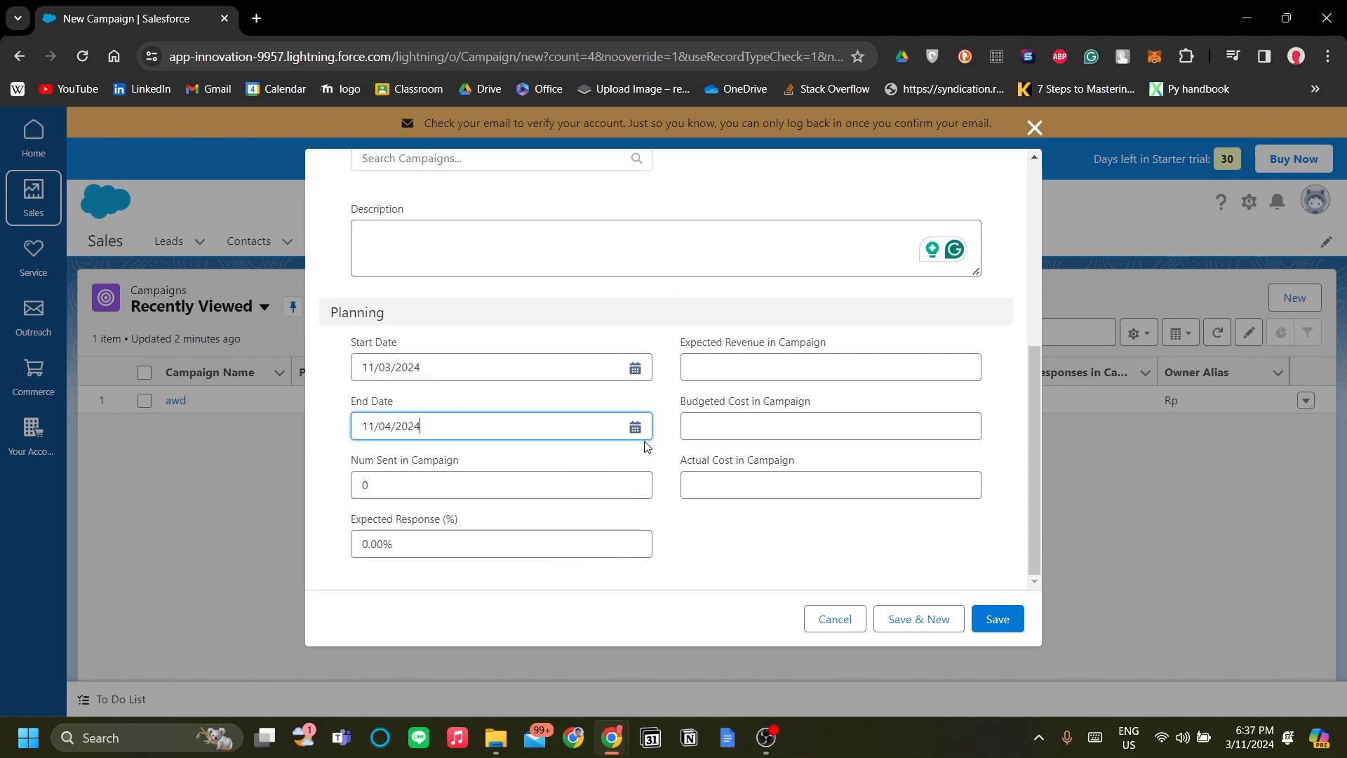
# Step: Review the campaign's number sent, expected response, expected revenue, budgeted cost and actual cost fields without entering values
pyautogui.click(593, 490)
pyautogui.moveTo(394, 466); pyautogui.dragTo(466, 469)
pyautogui.click(487, 484)
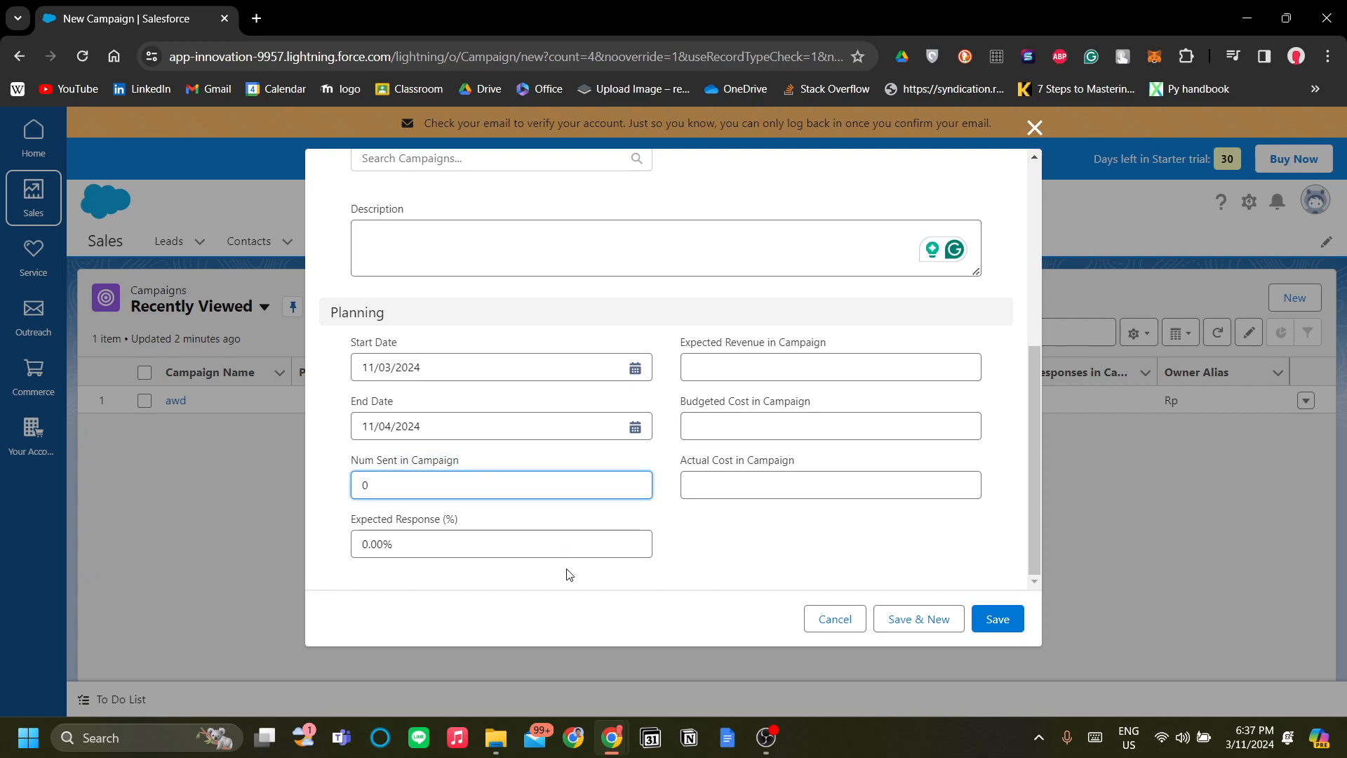
pyautogui.click(486, 546)
pyautogui.click(776, 357)
pyautogui.click(795, 421)
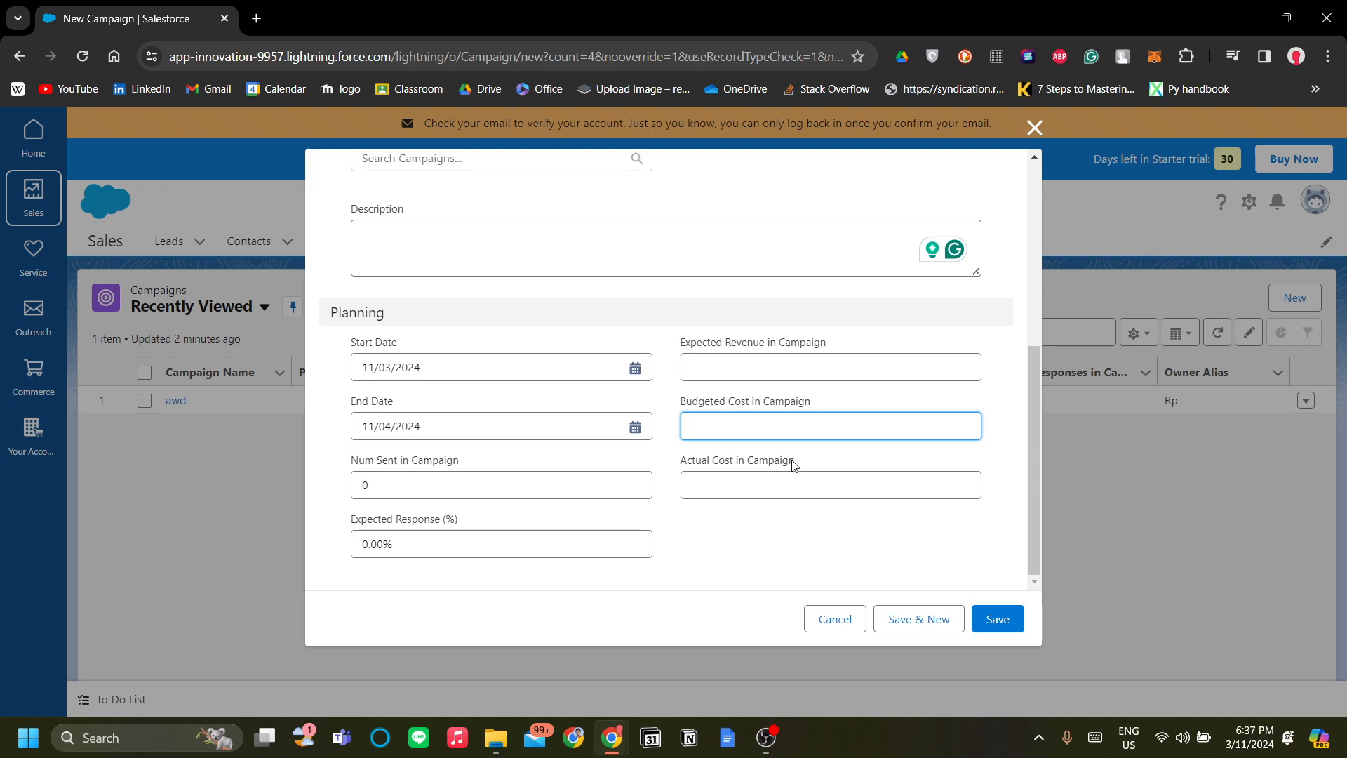
pyautogui.click(808, 494)
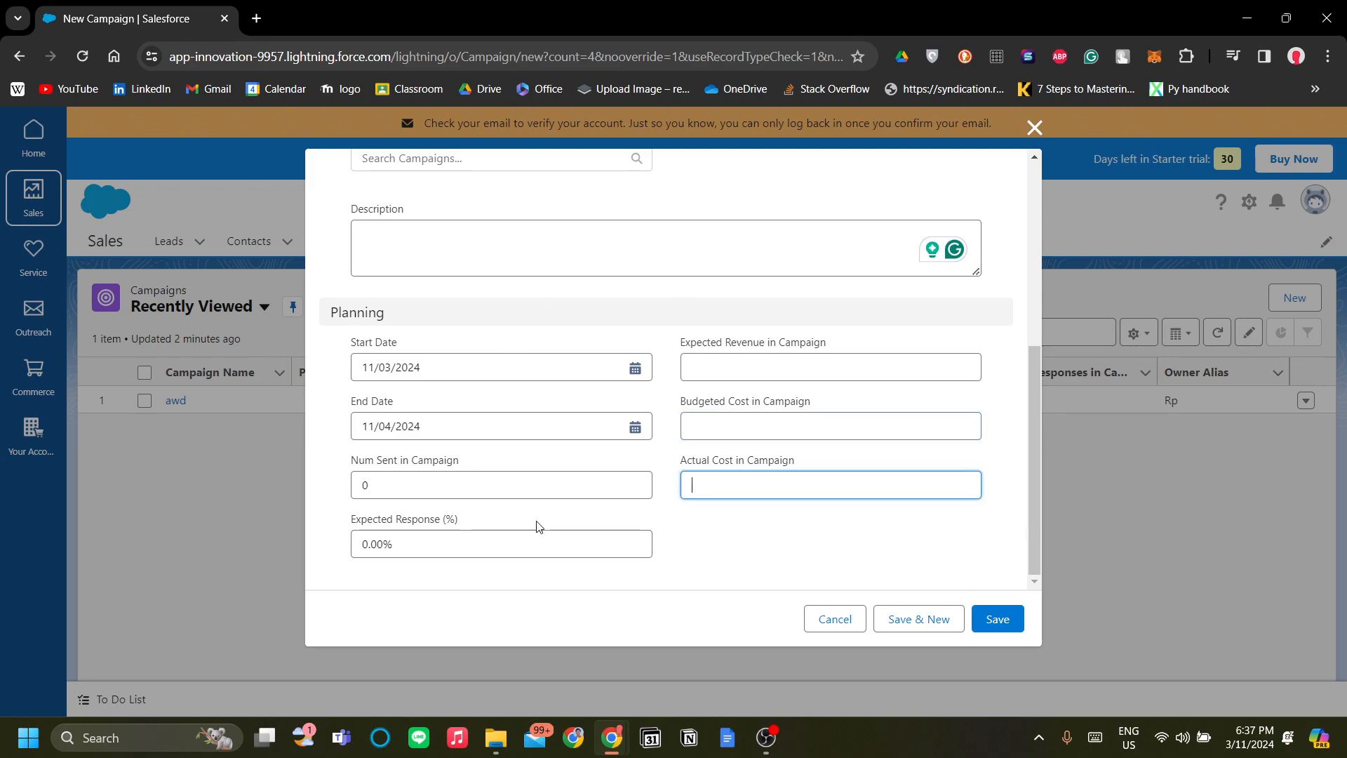
pyautogui.click(798, 371)
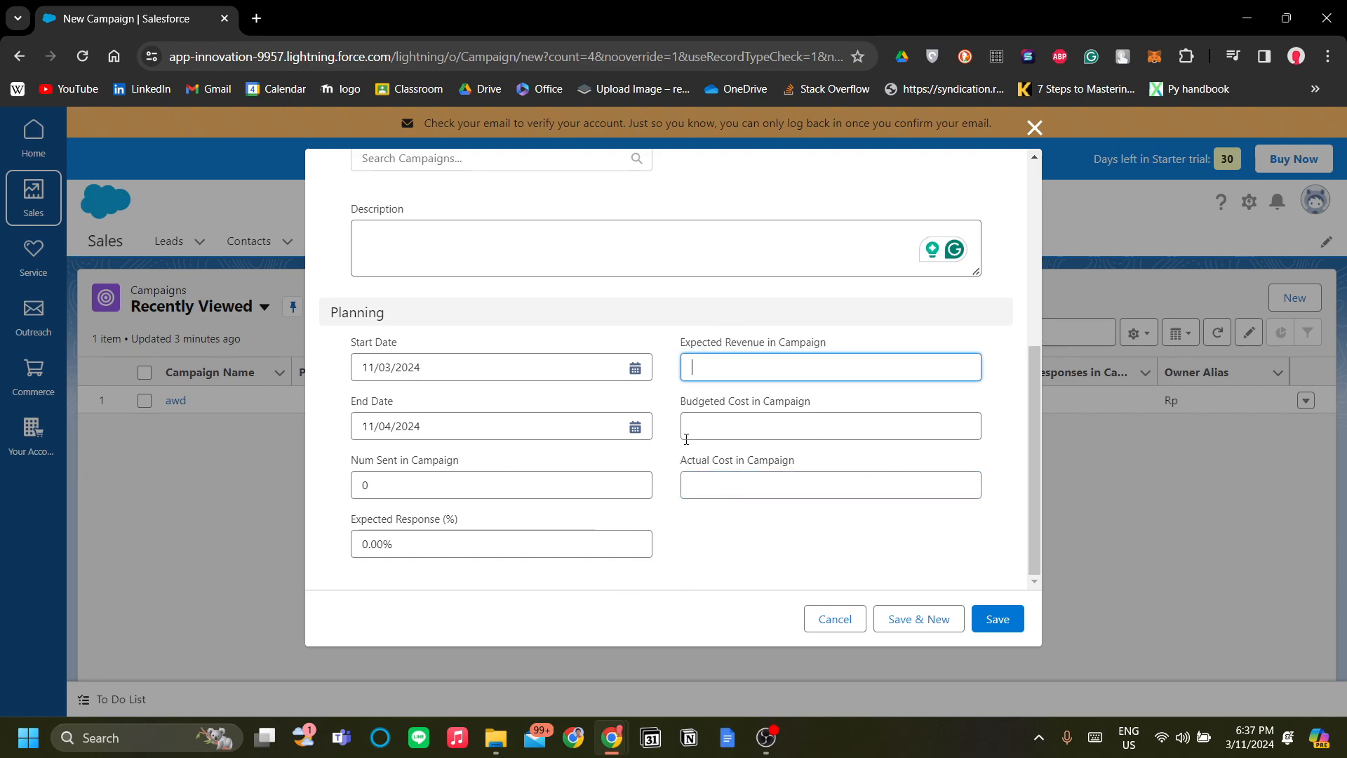
pyautogui.click(764, 529)
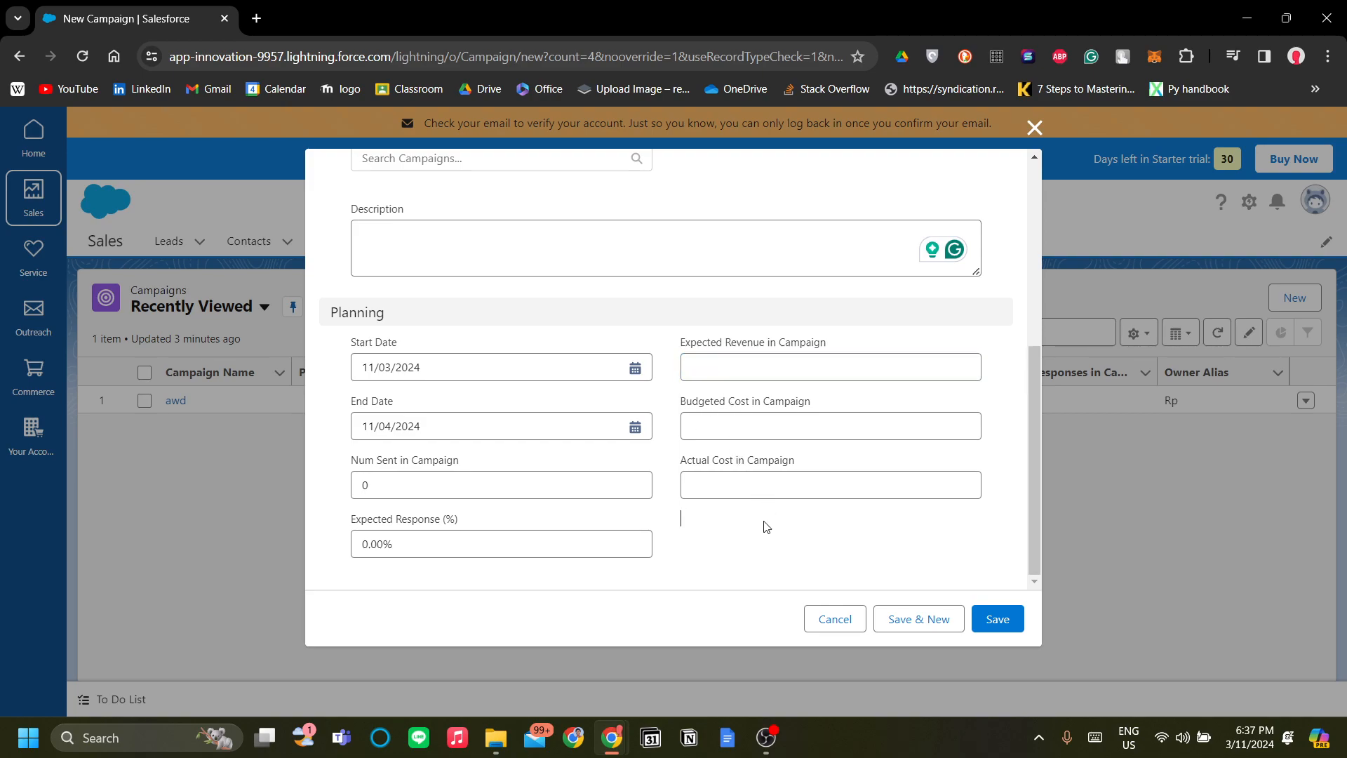
# Step: Check the campaign form once more and save the new campaign
pyautogui.scroll(5, 969, 532)
pyautogui.scroll(-4, 974, 571)
pyautogui.click(1002, 625)
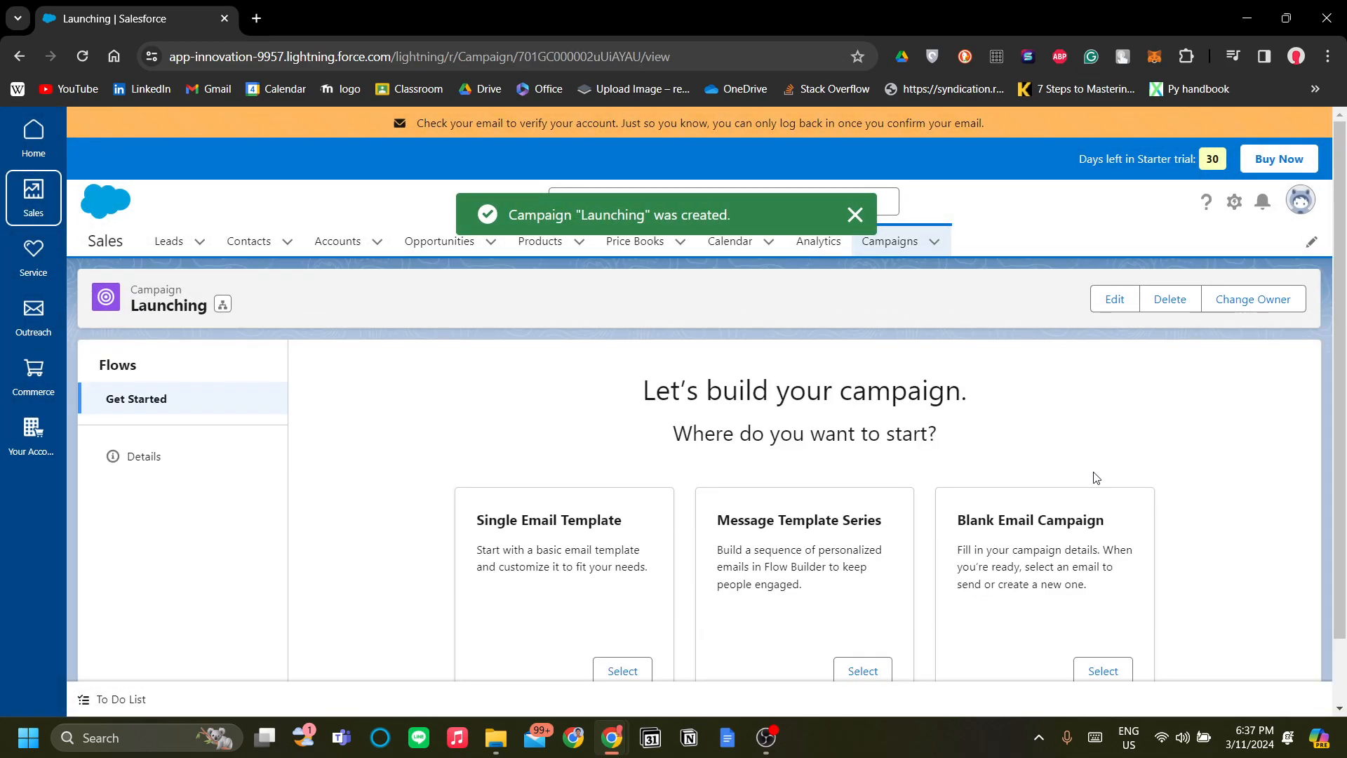
# Step: Examine the Single Email Template, Message Template Series and Blank Email Campaign options for building the campaign
pyautogui.moveTo(644, 402); pyautogui.dragTo(1008, 402)
pyautogui.click(1014, 431)
pyautogui.scroll(-1, 1013, 431)
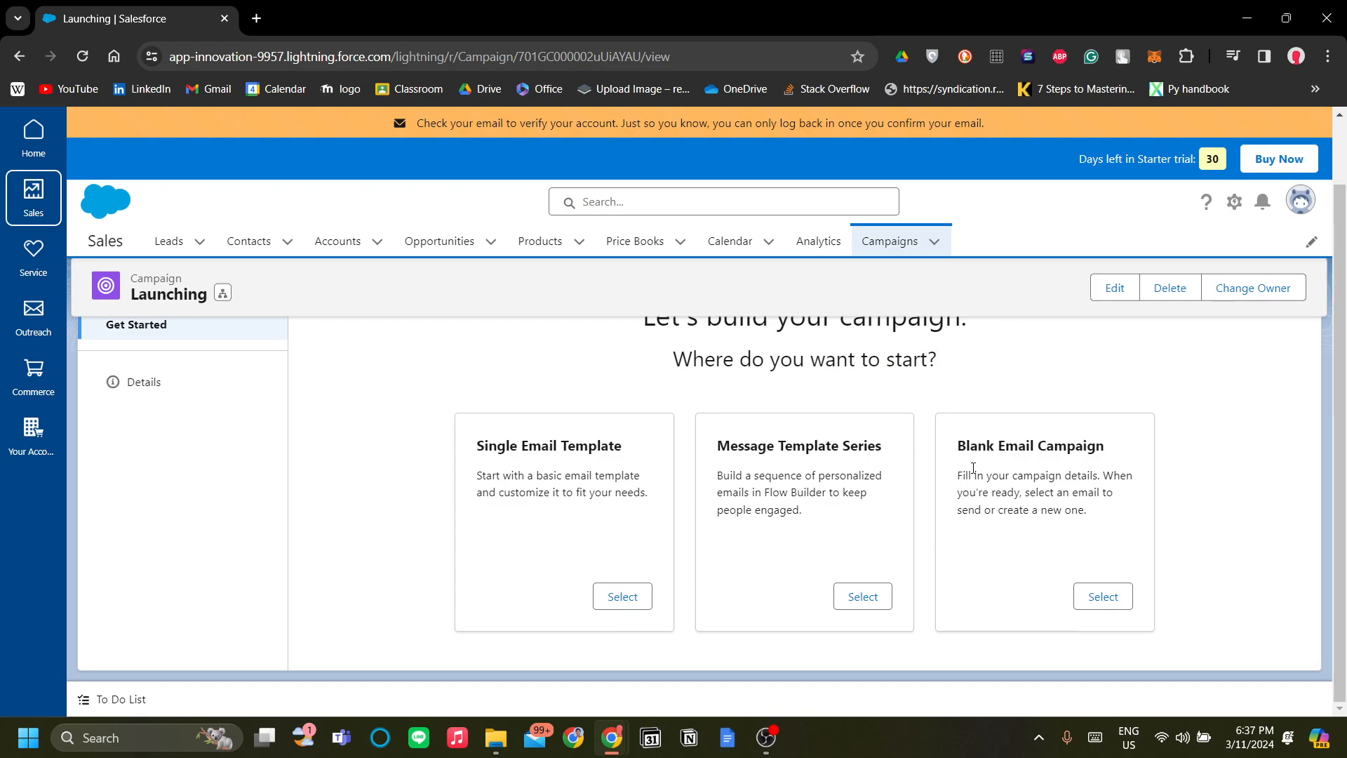
pyautogui.scroll(1, 977, 487)
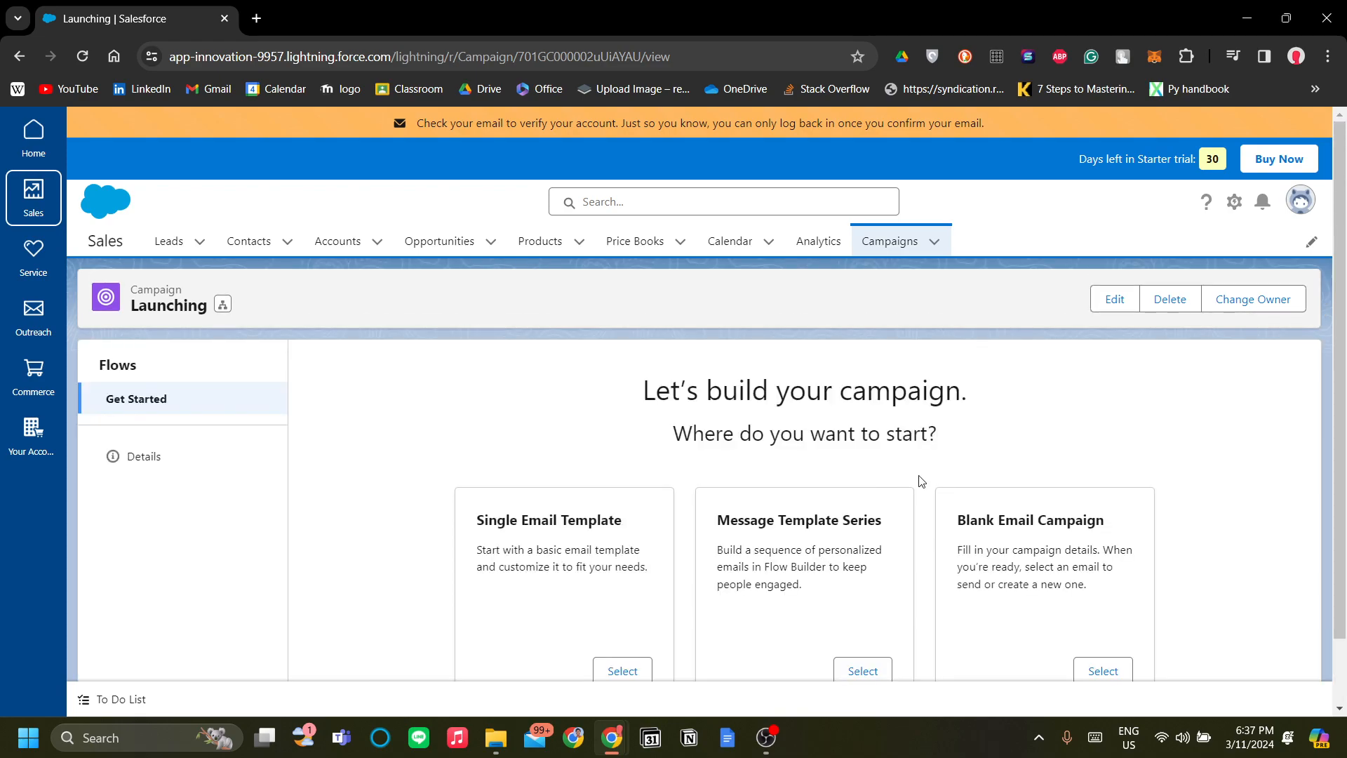
pyautogui.scroll(-1, 921, 482)
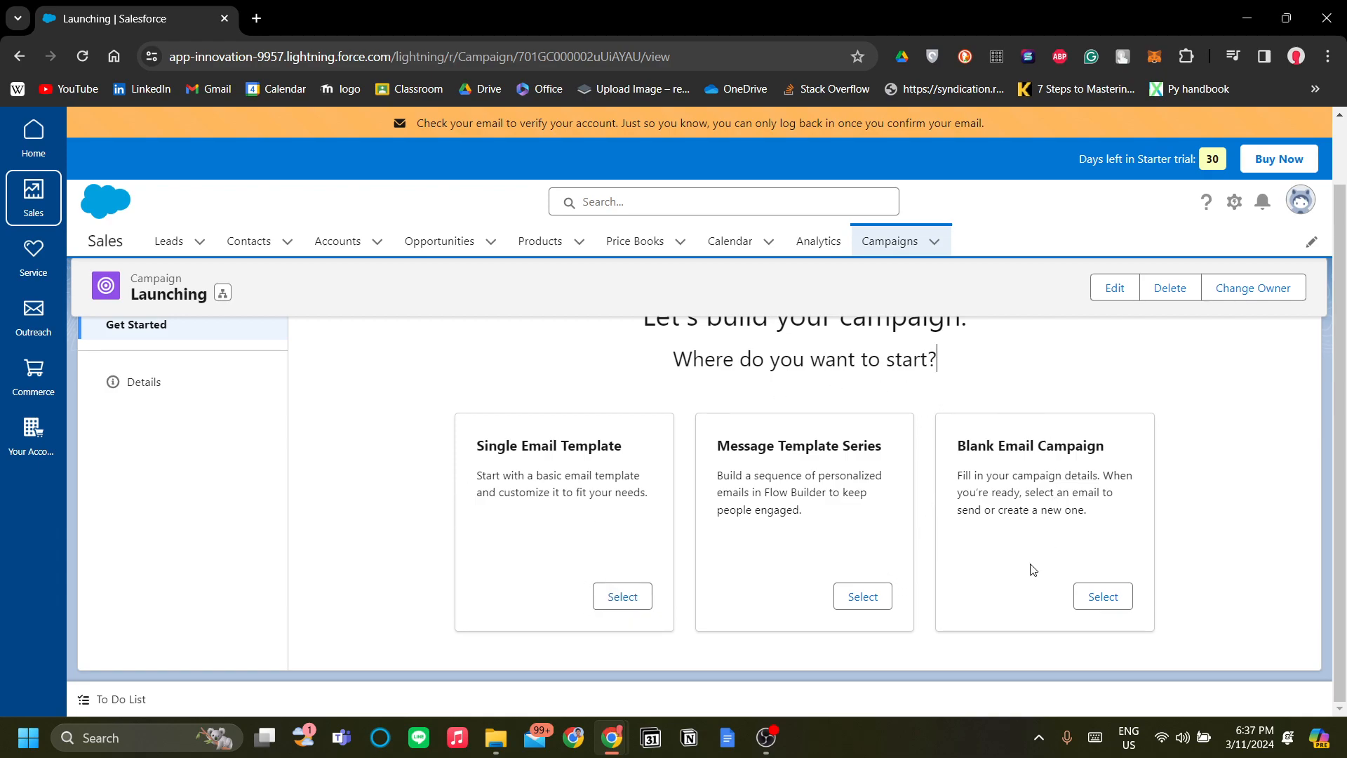
pyautogui.scroll(1, 1031, 566)
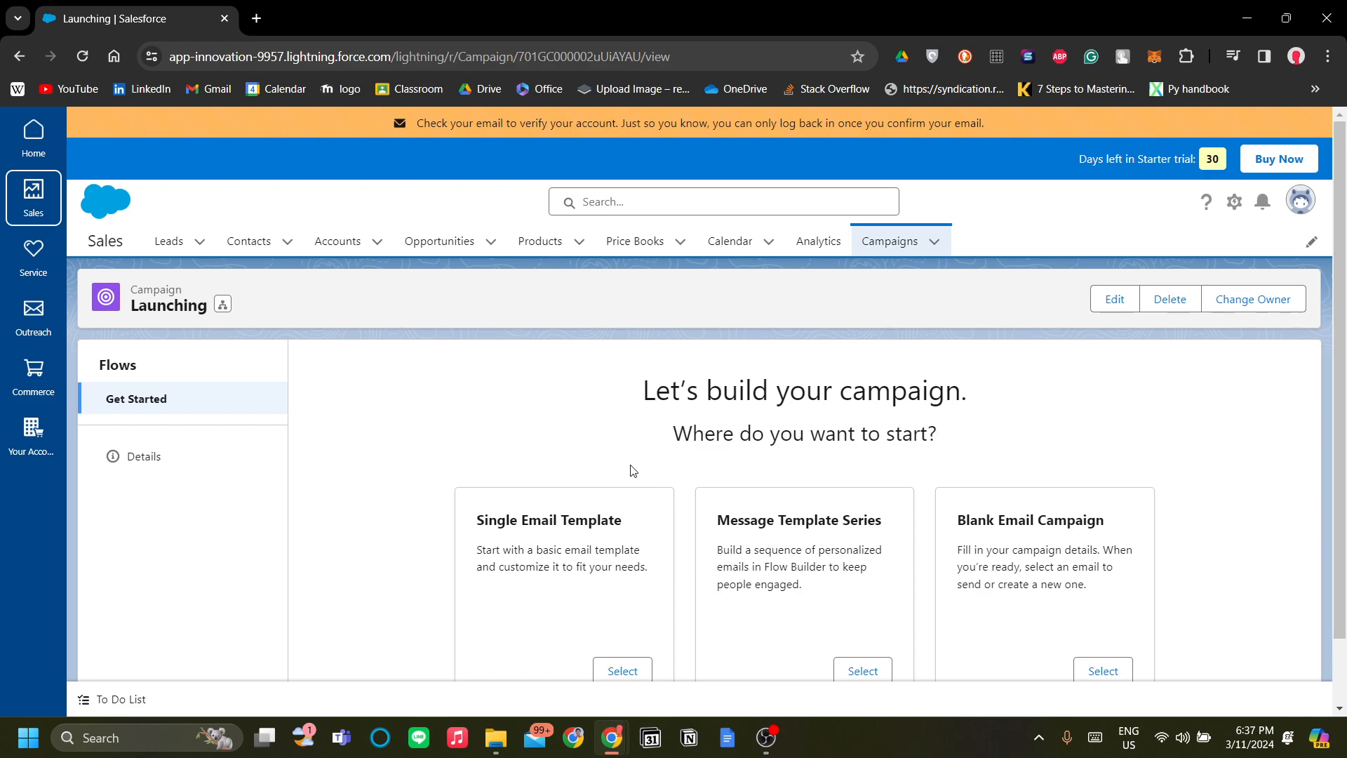
pyautogui.scroll(-1, 634, 470)
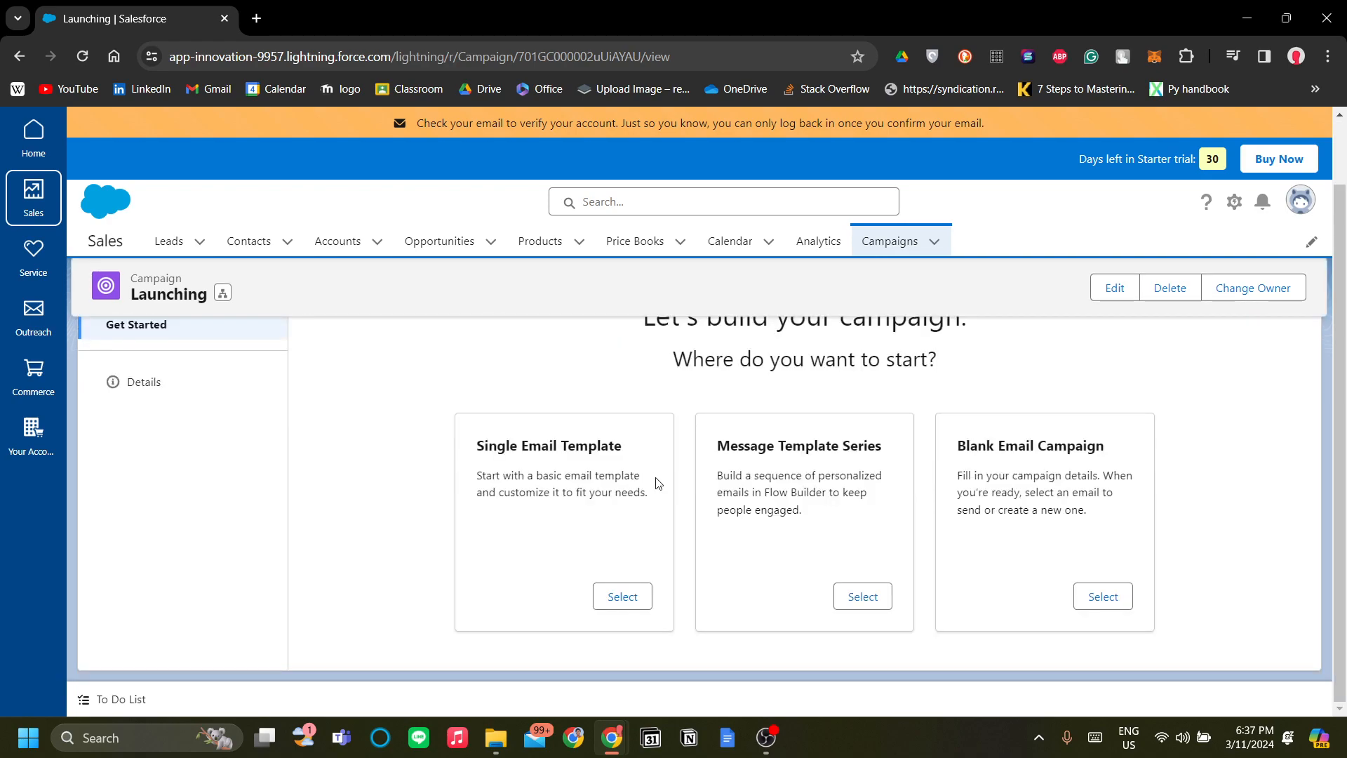
pyautogui.scroll(1, 661, 480)
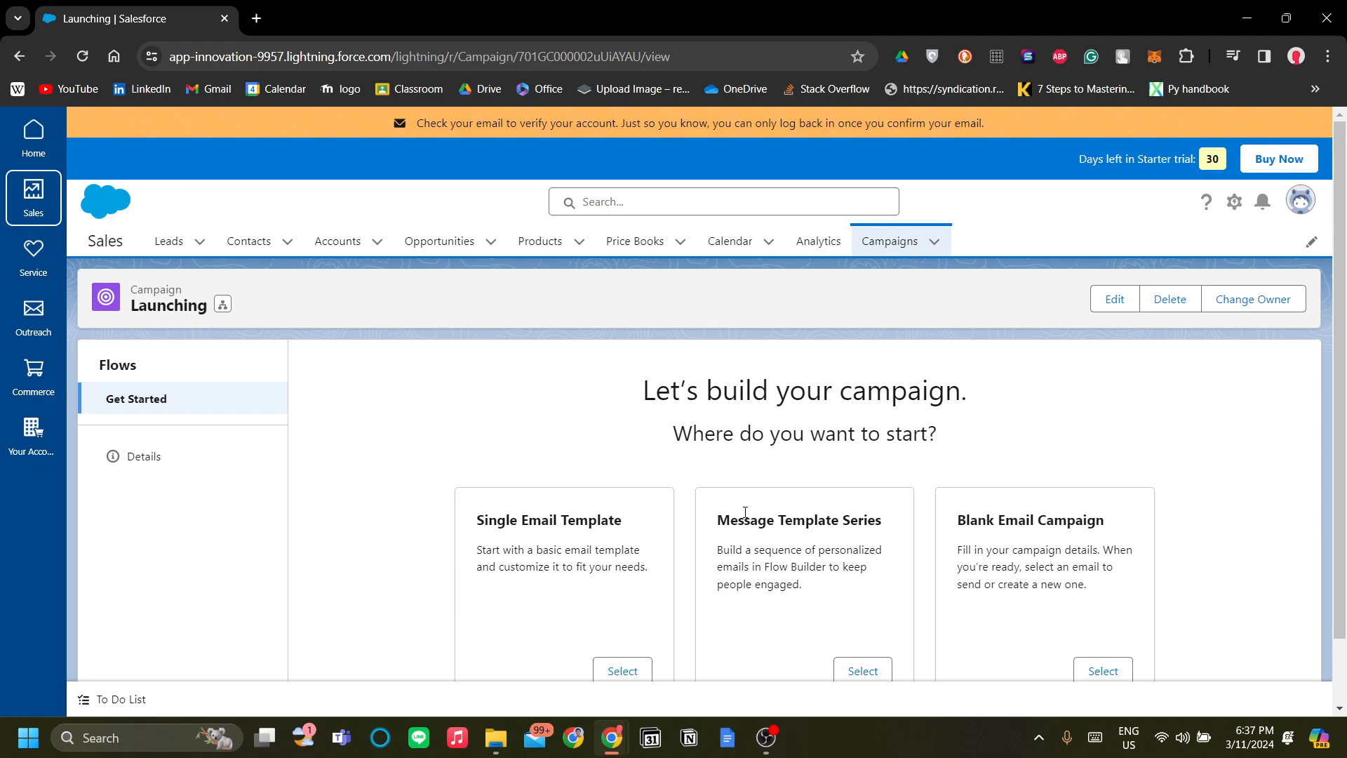
pyautogui.scroll(-1, 745, 512)
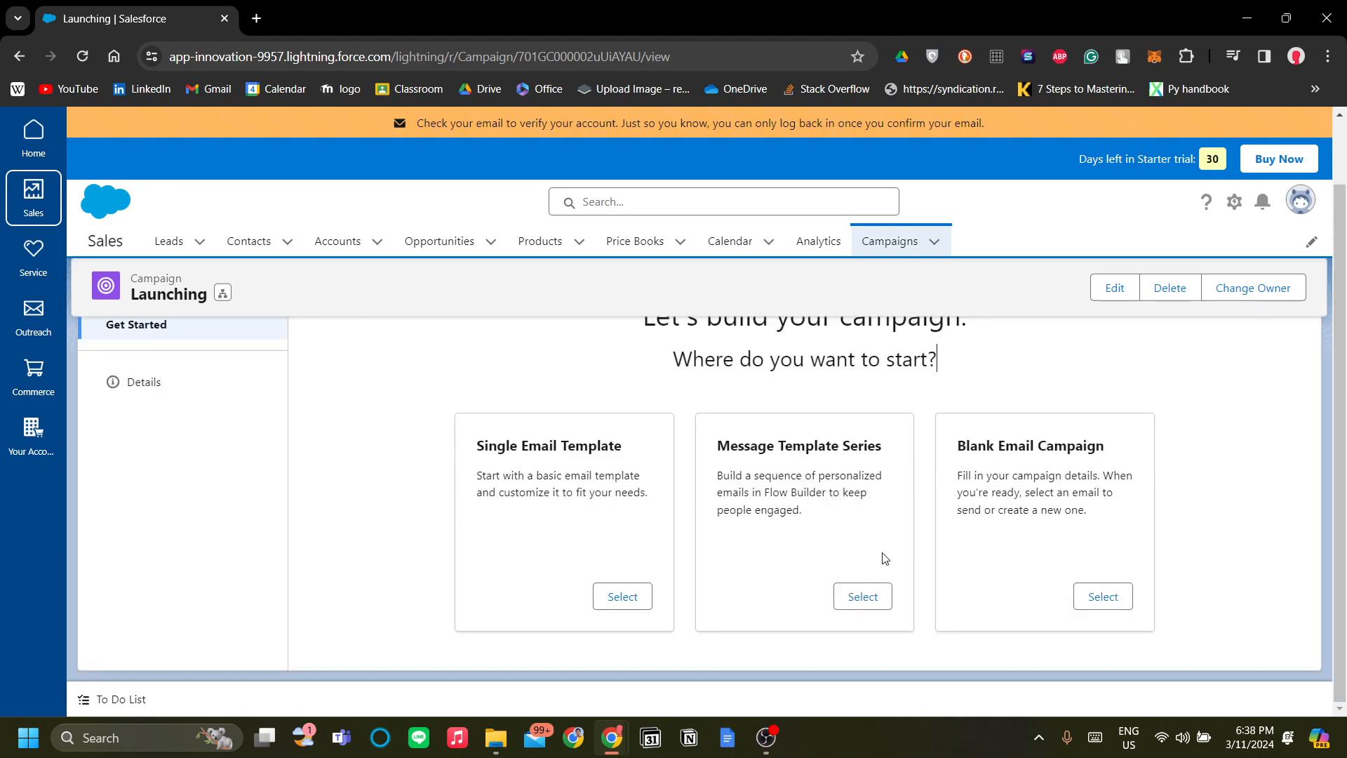
pyautogui.scroll(1, 883, 558)
pyautogui.scroll(-1, 883, 557)
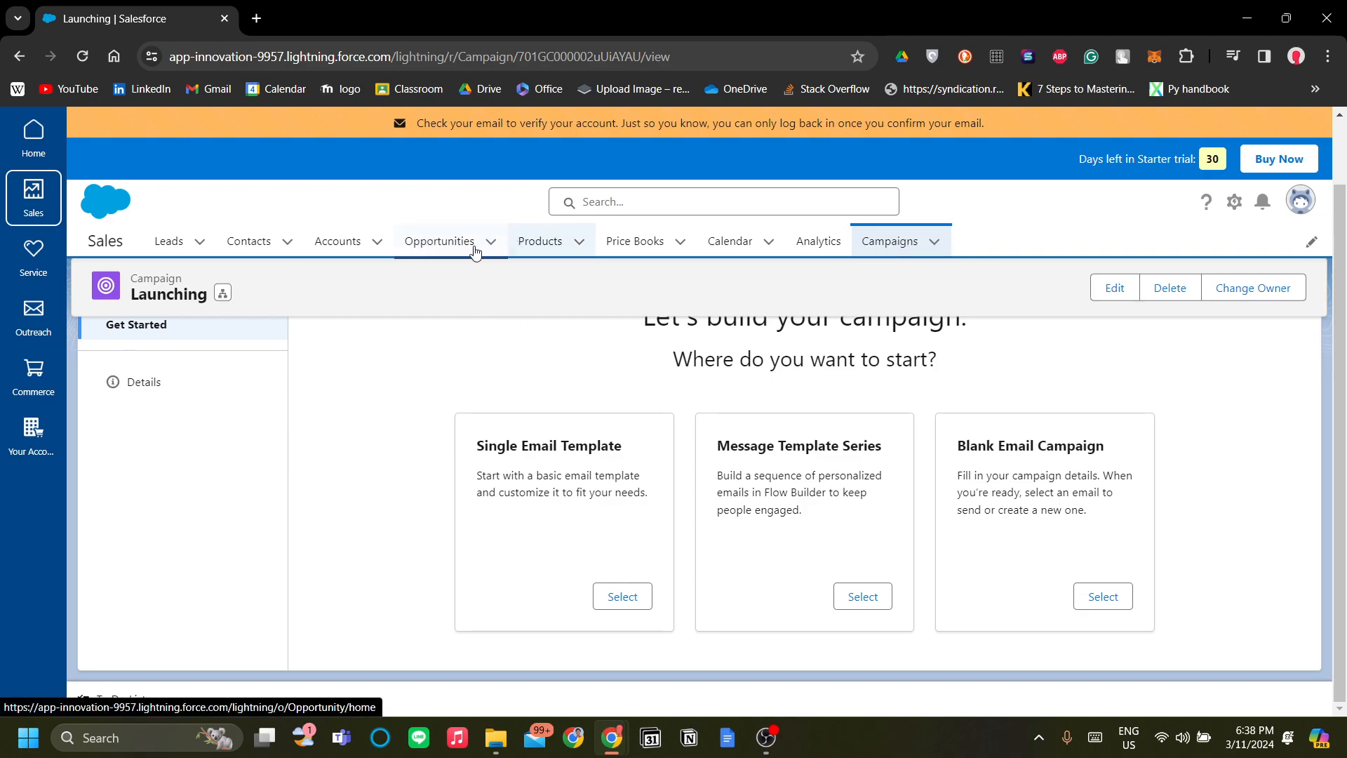
# Step: Open the list of all opportunities and look it over
pyautogui.click(425, 240)
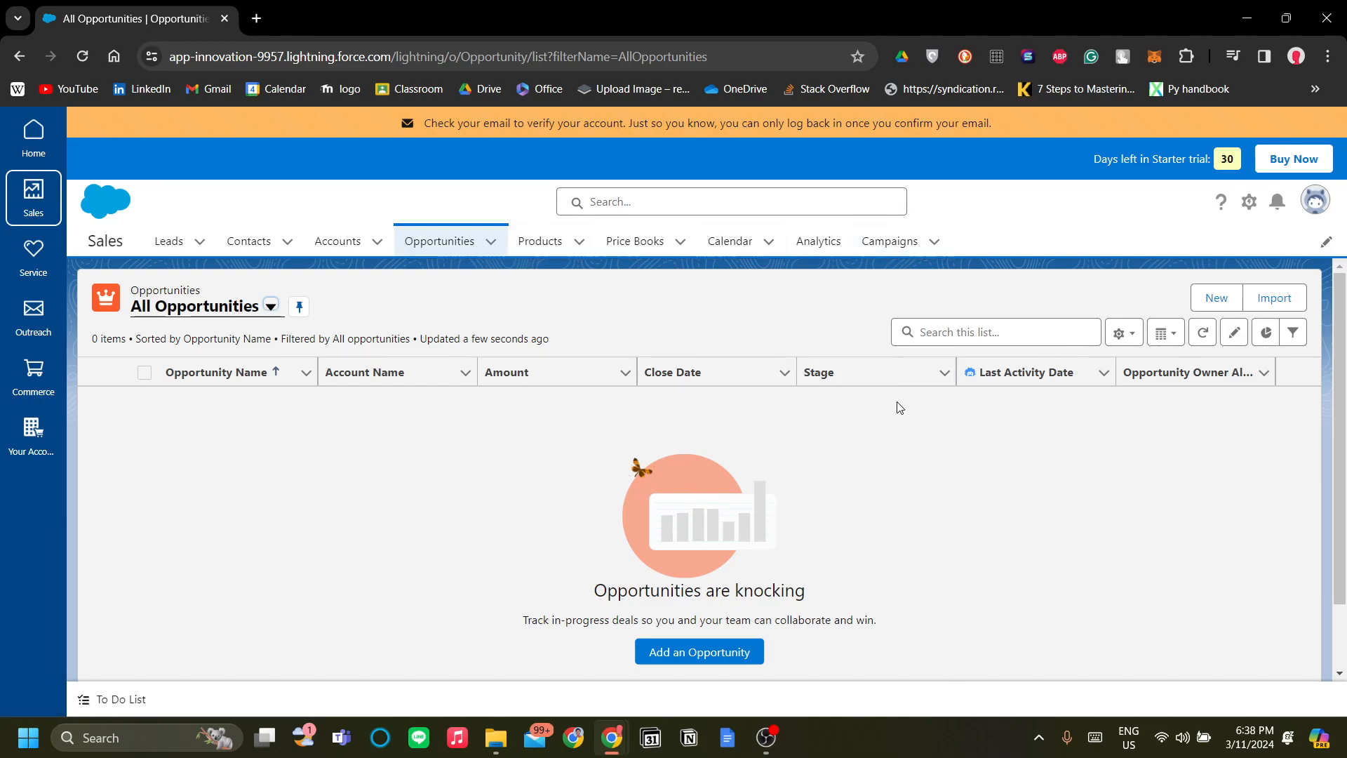
pyautogui.scroll(-1, 438, 392)
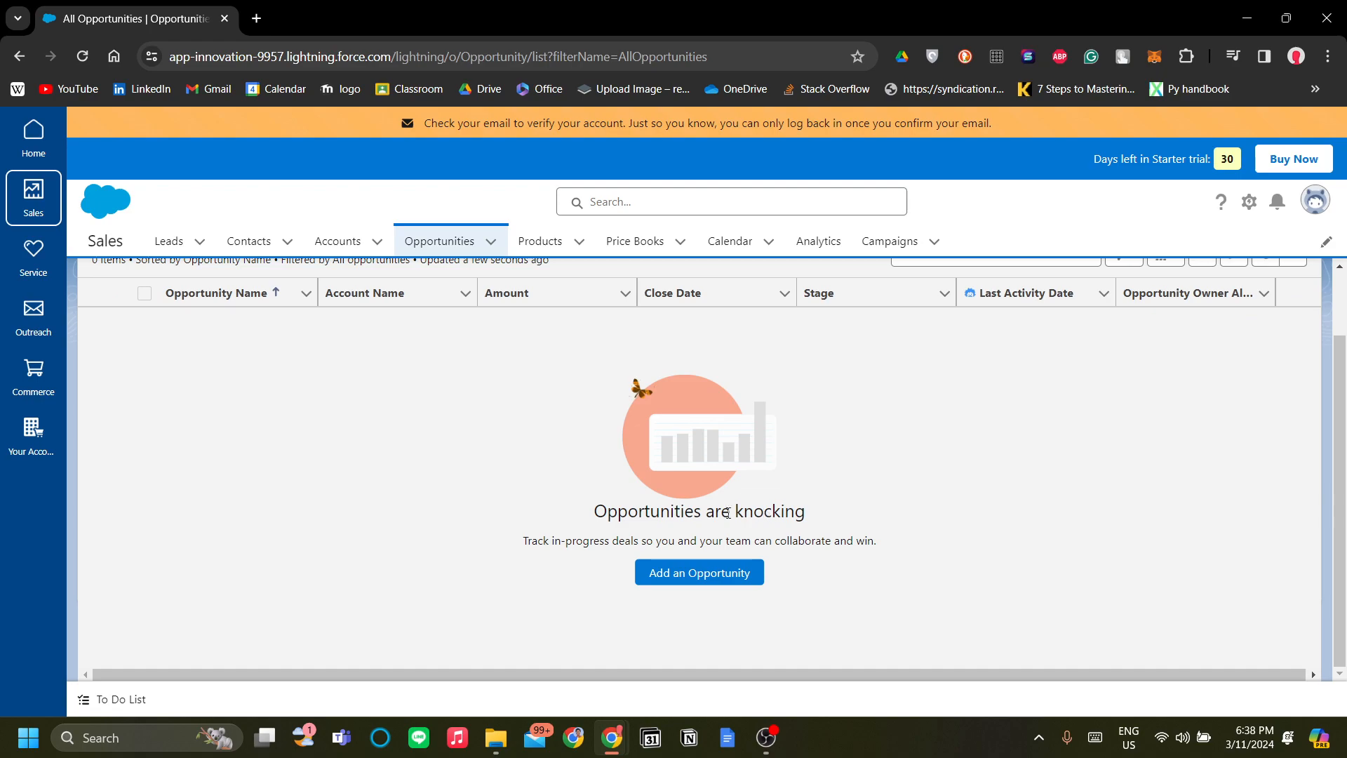
pyautogui.scroll(1, 548, 517)
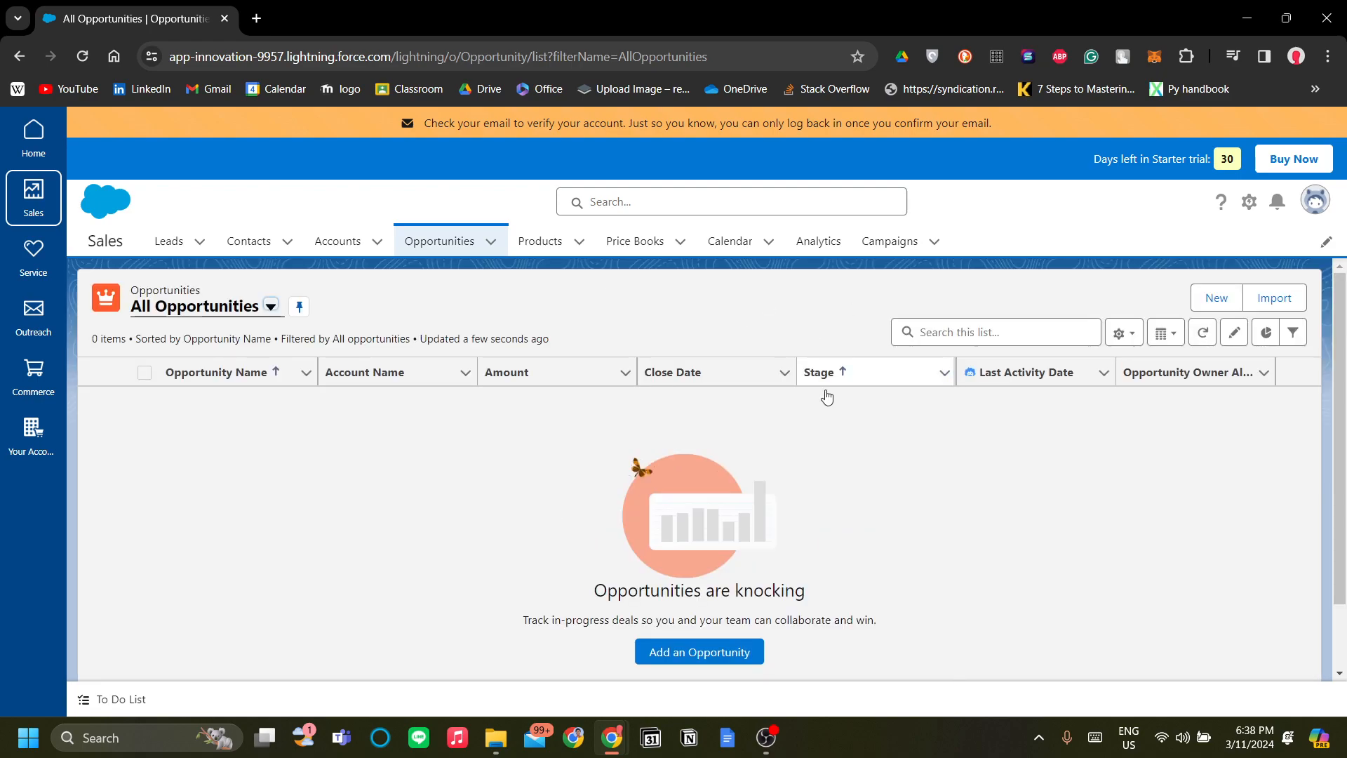
# Step: Start a new opportunity and name it "US Market Penetration"
pyautogui.click(730, 655)
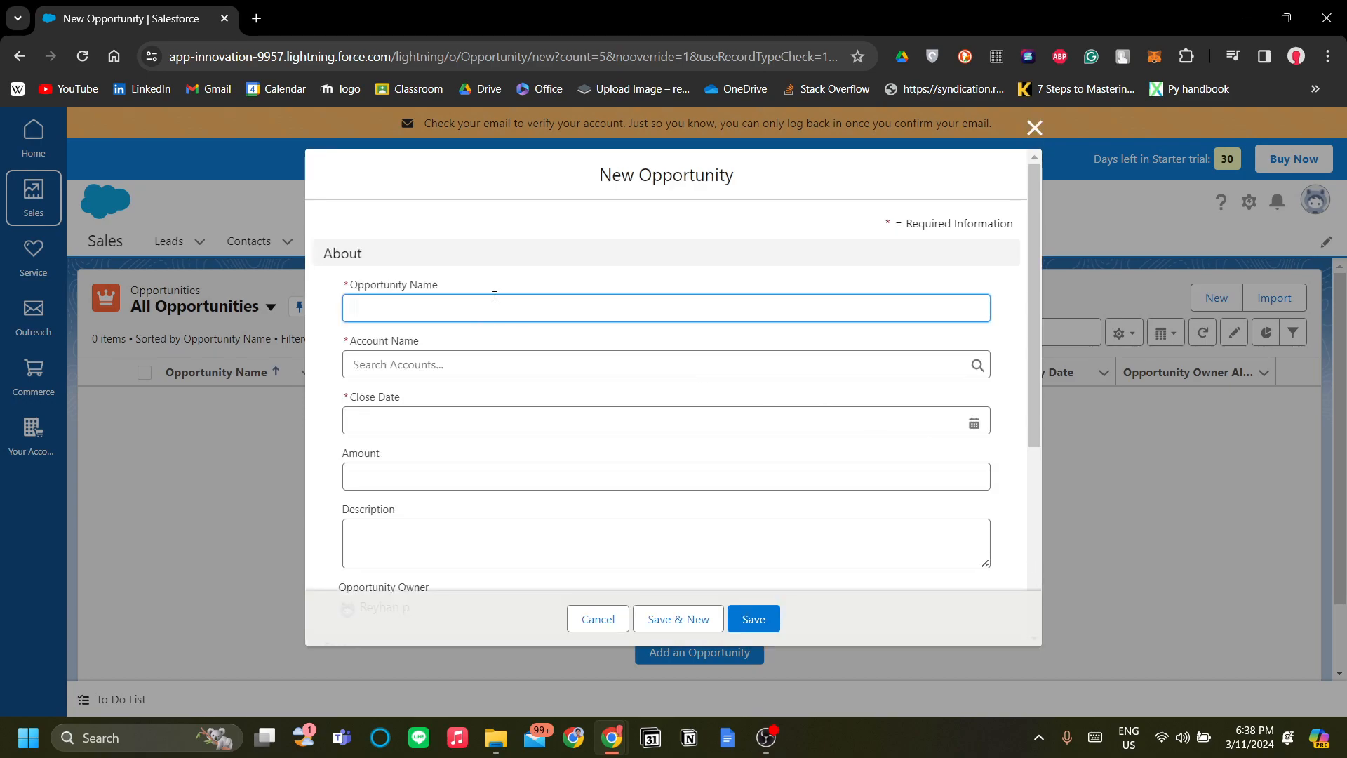
pyautogui.click(495, 297)
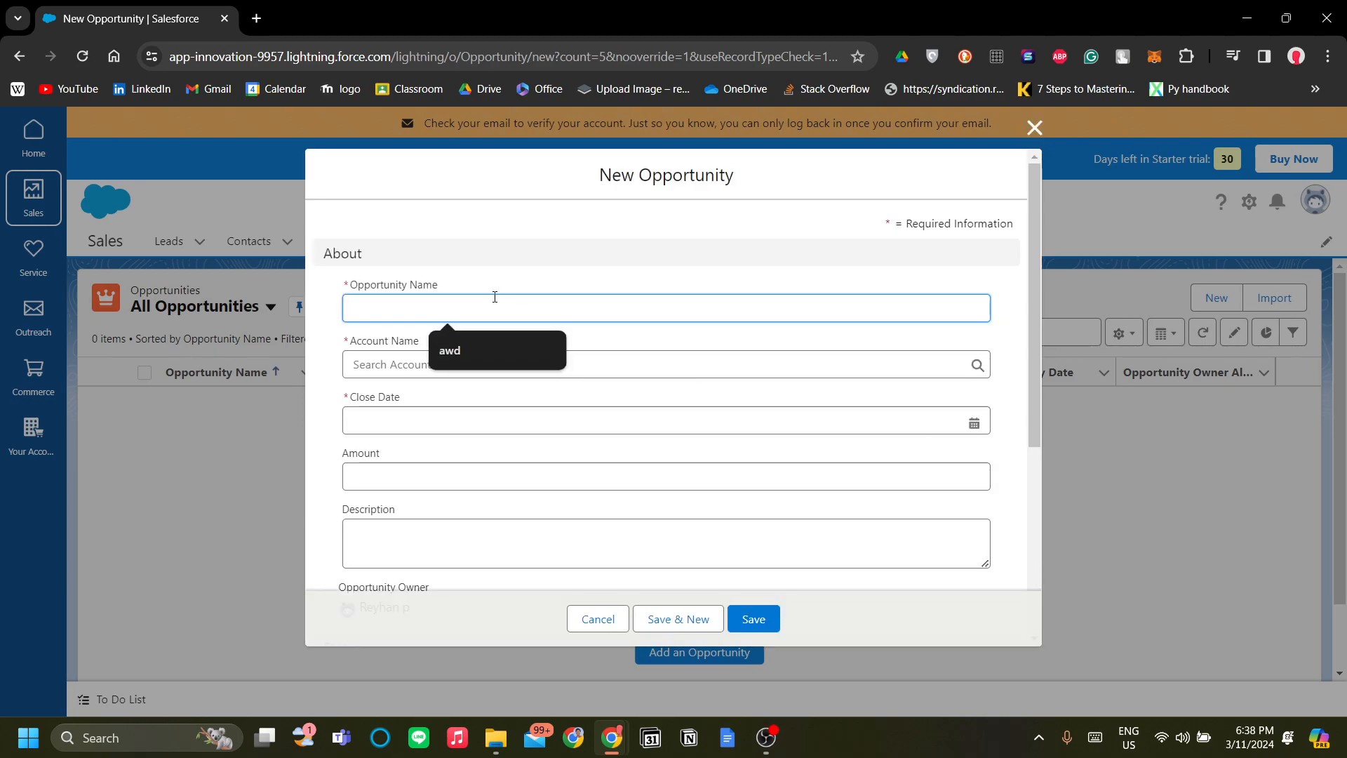
pyautogui.write('US Mar')
pyautogui.press('BackSpace')
pyautogui.press('BackSpace')
pyautogui.press('BackSpace')
pyautogui.write('ket Pene')
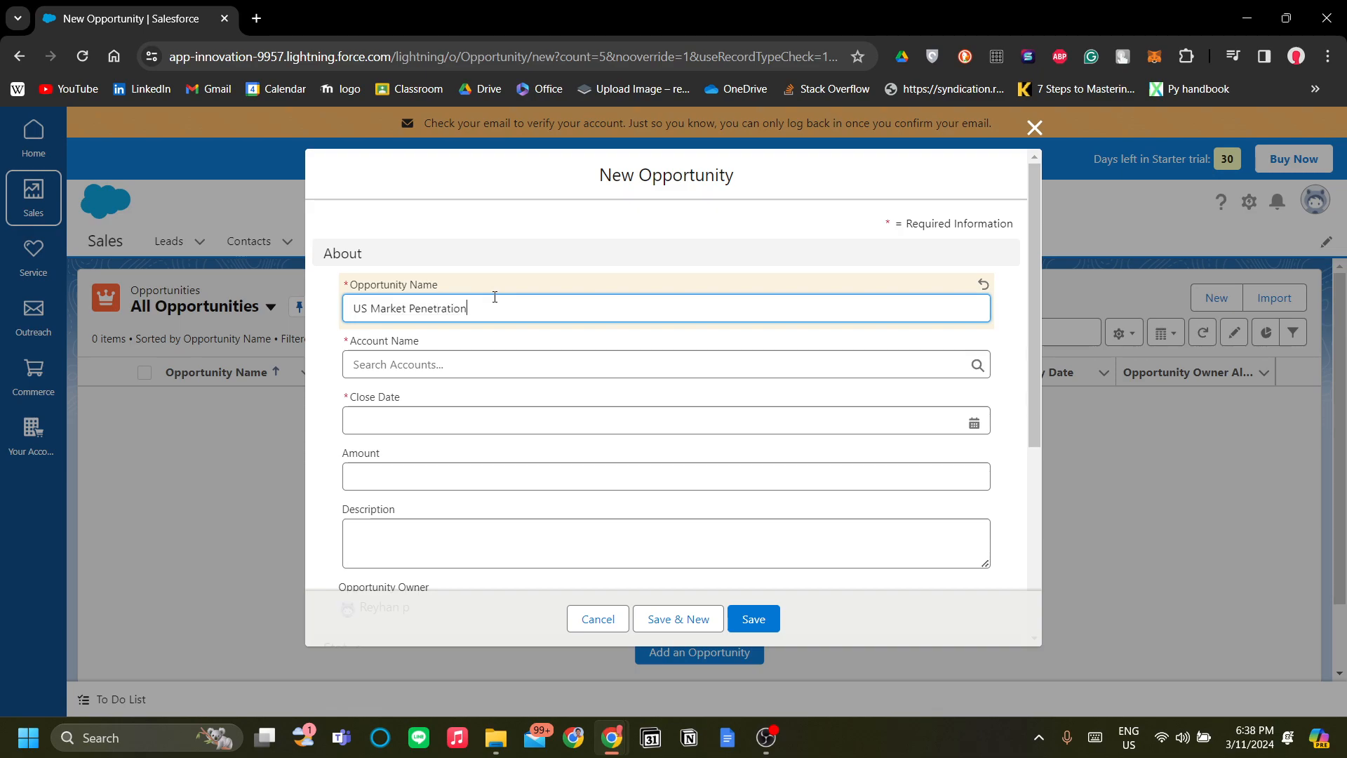
pyautogui.write('tration')
# Step: Start creating a new account for the opportunity's account name instead of choosing a recent account
pyautogui.click(494, 355)
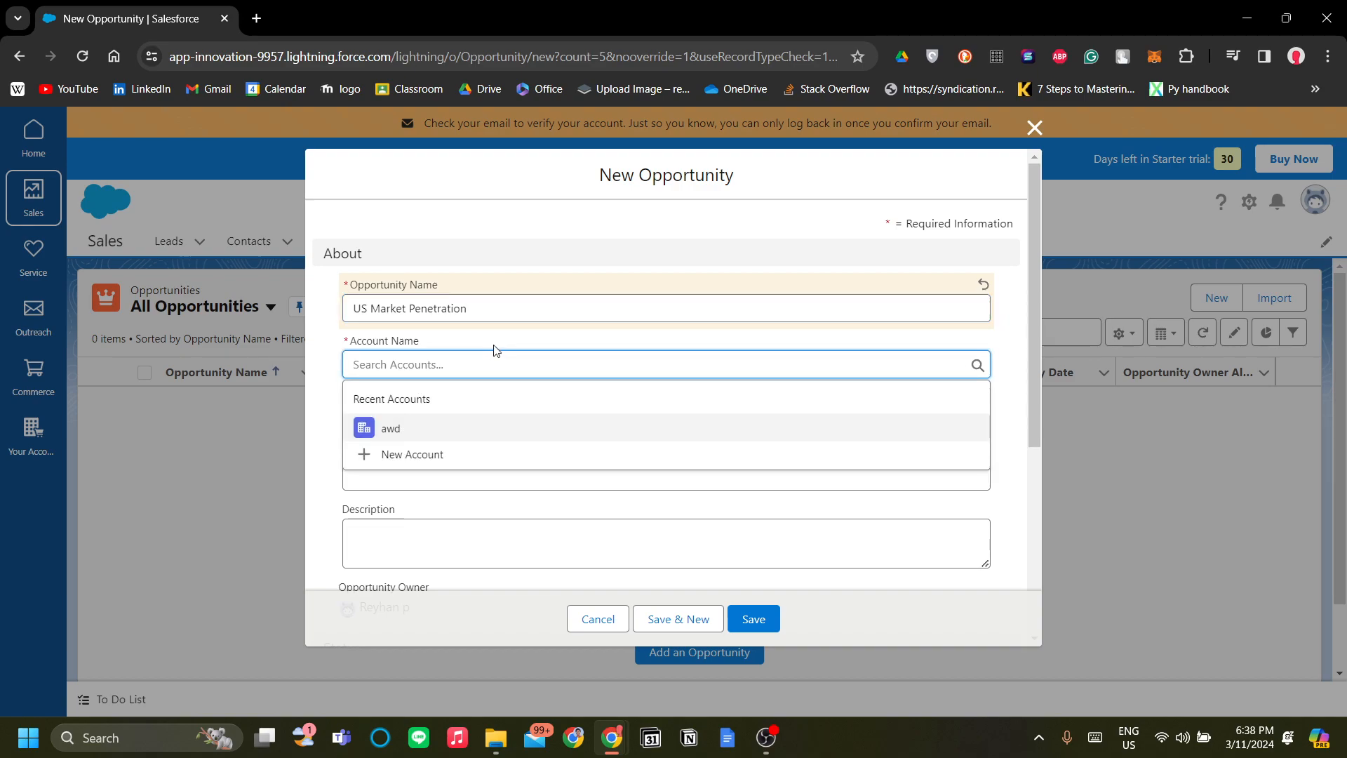
pyautogui.click(437, 333)
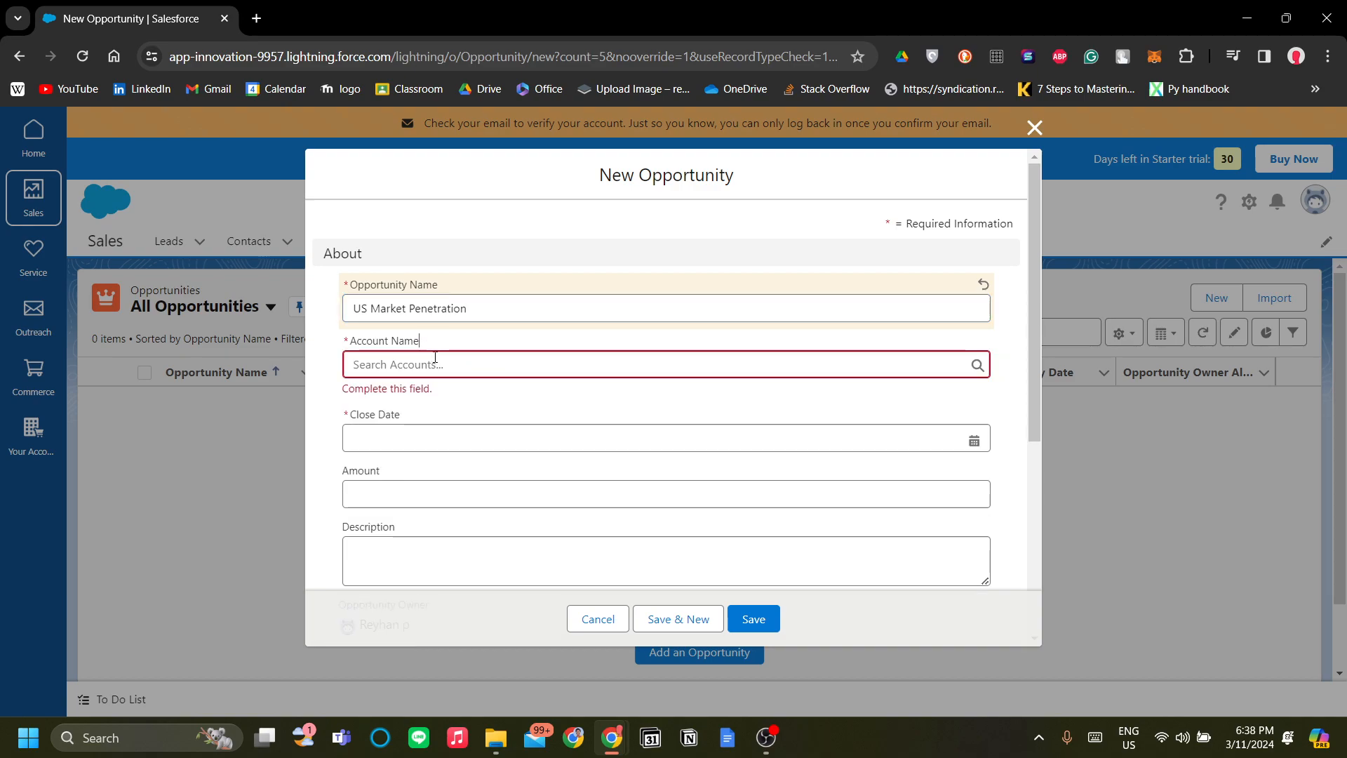
pyautogui.click(432, 356)
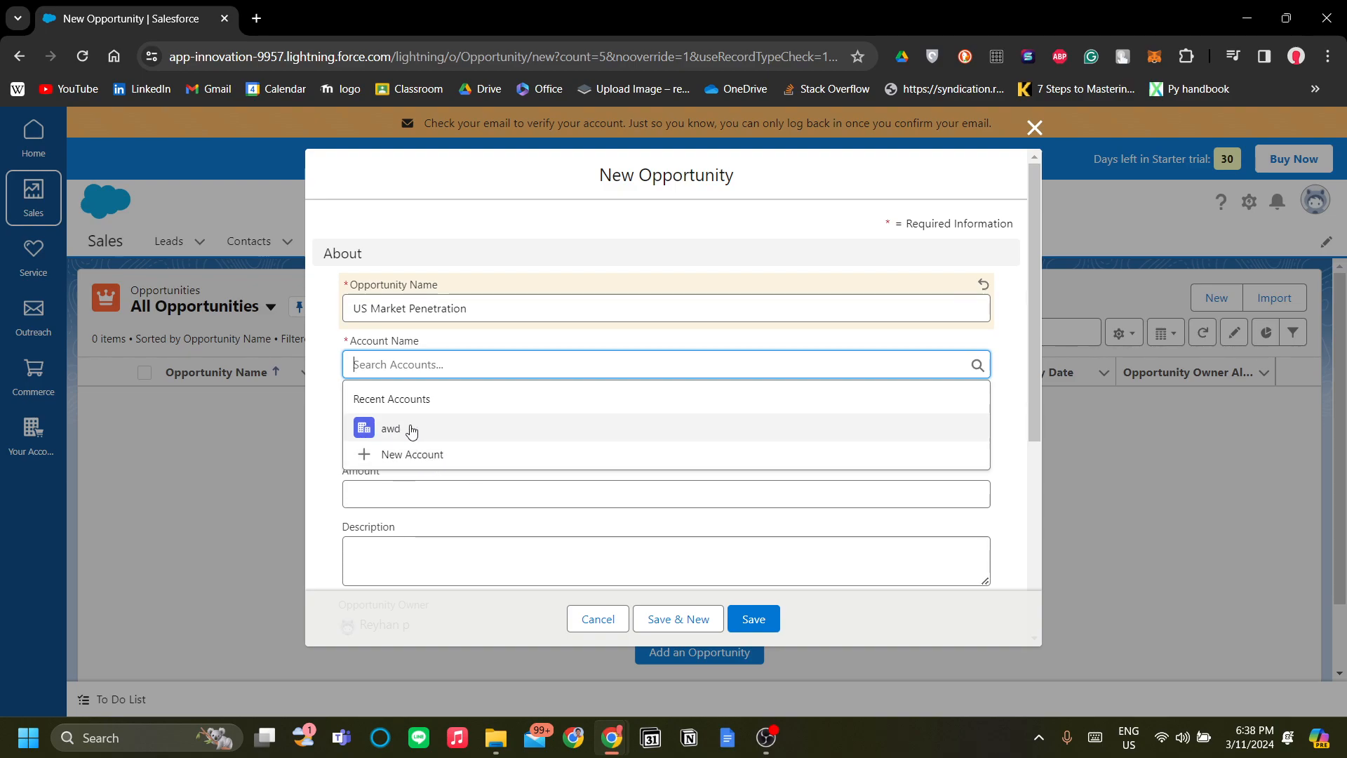
pyautogui.click(436, 454)
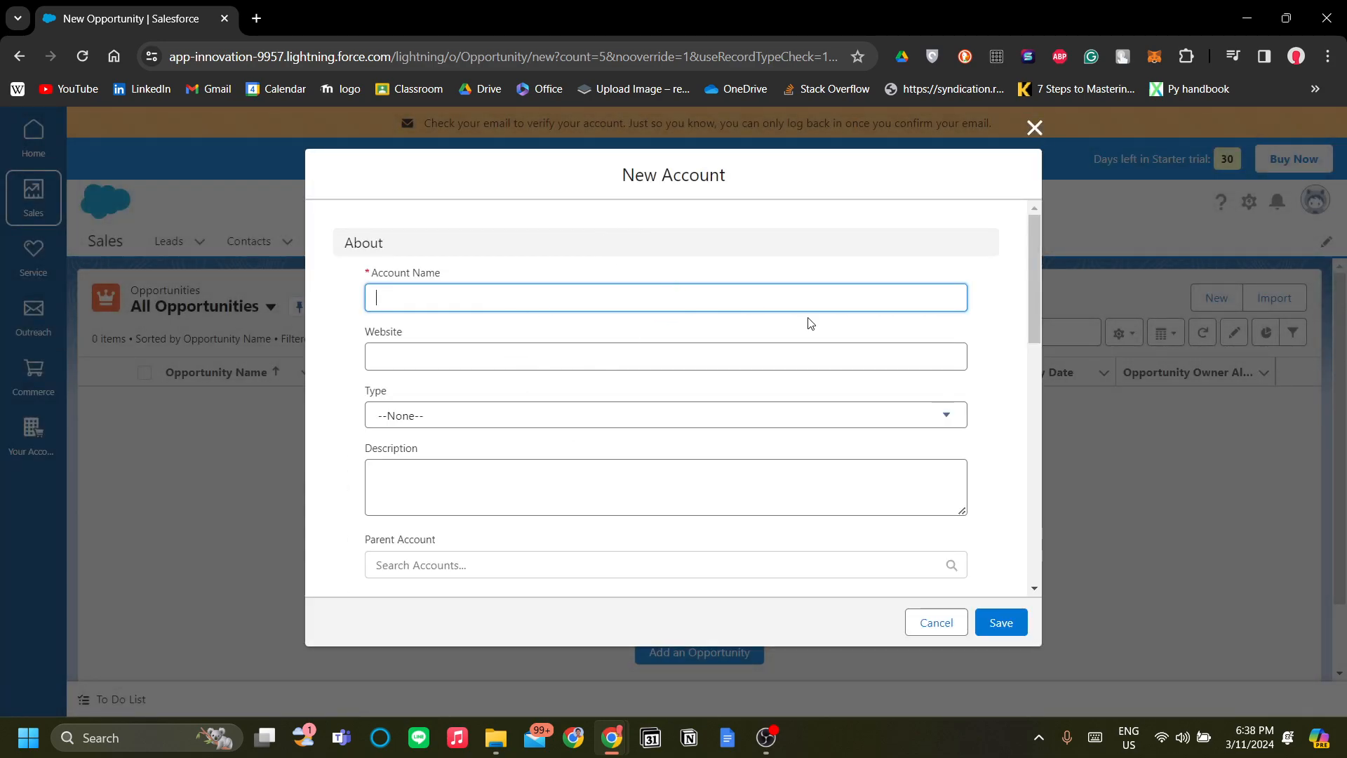
# Step: Look over the About and Get in Touch fields of the new account form and close it without saving
pyautogui.scroll(-10, 809, 323)
pyautogui.scroll(10, 835, 454)
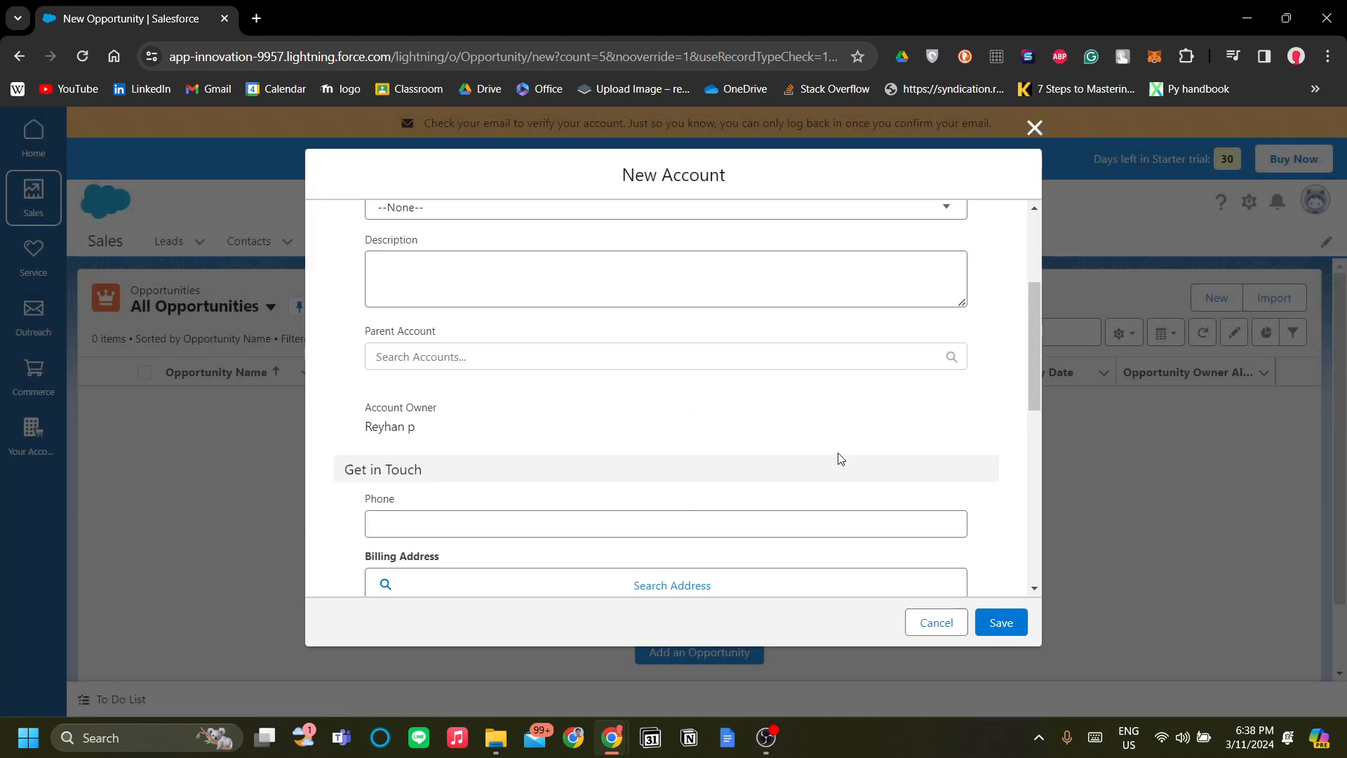
pyautogui.scroll(-8, 623, 487)
pyautogui.scroll(4, 674, 446)
pyautogui.scroll(-1, 684, 447)
pyautogui.scroll(-1, 684, 447)
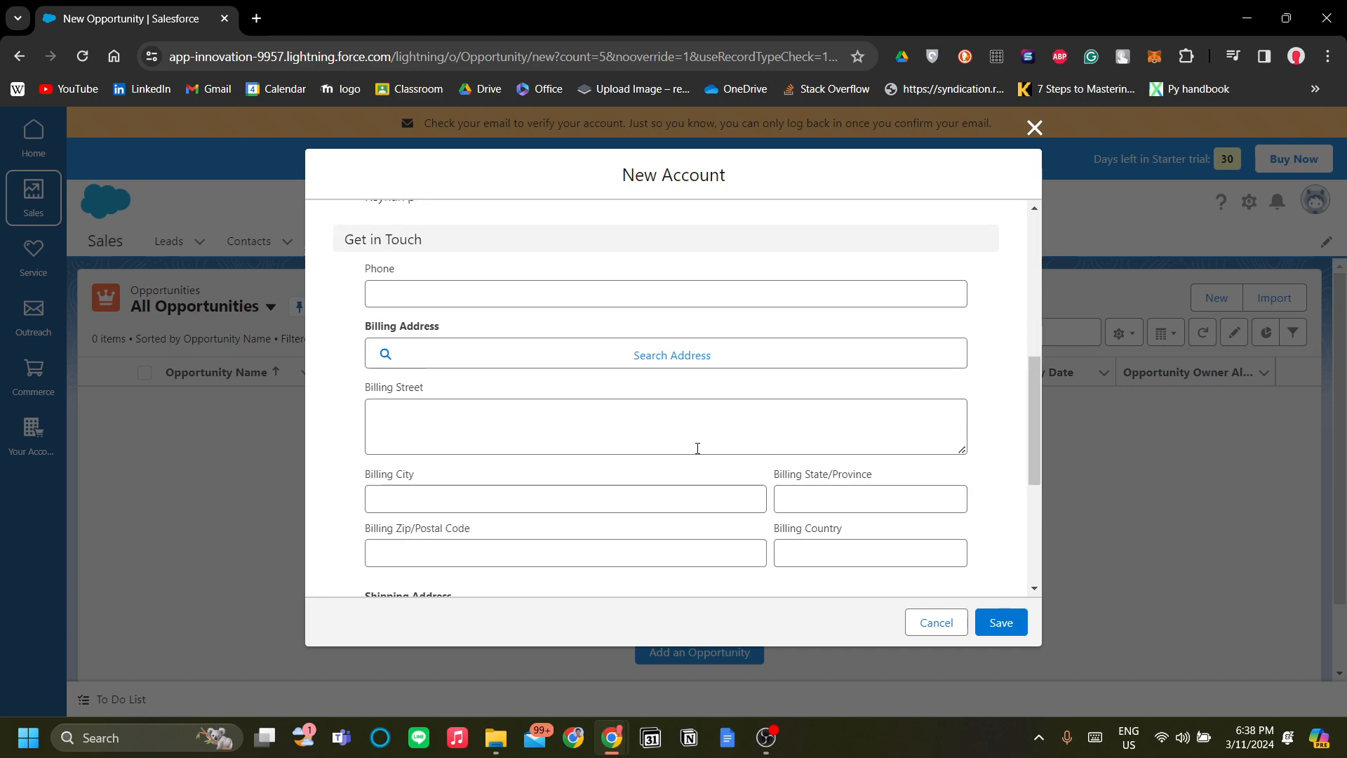
pyautogui.scroll(-1, 698, 448)
pyautogui.scroll(7, 695, 453)
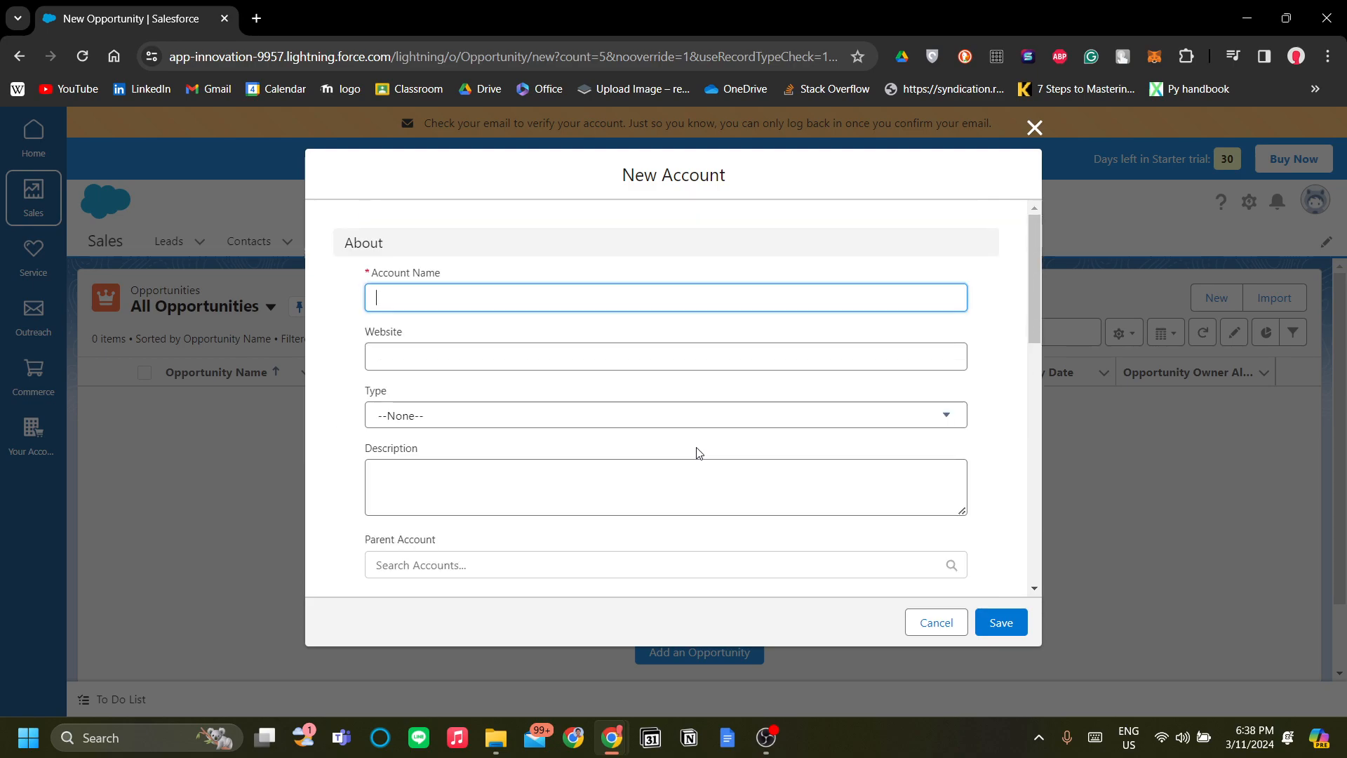
pyautogui.click(1035, 127)
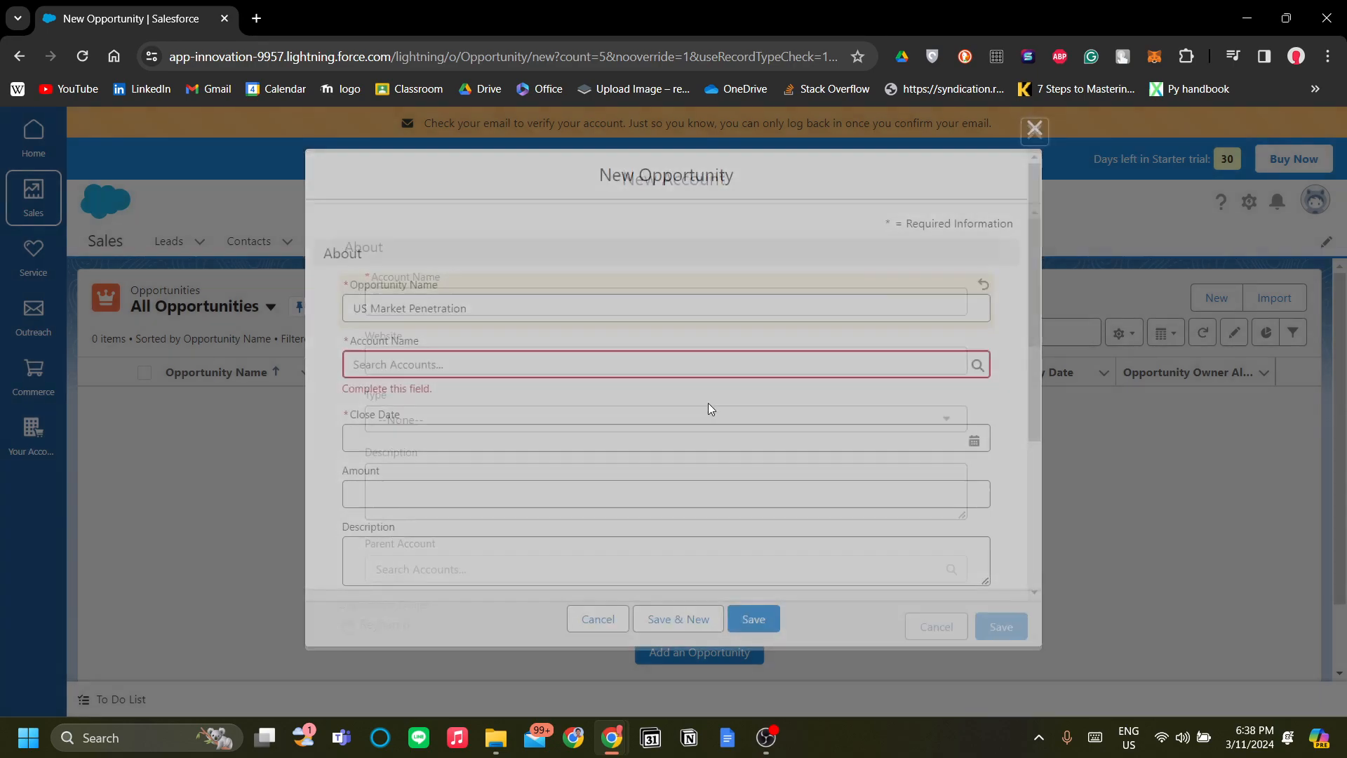
# Step: Fill in the opportunity's About details with the existing account awd, close date 18/03/2024 and amount 60000
pyautogui.click(448, 428)
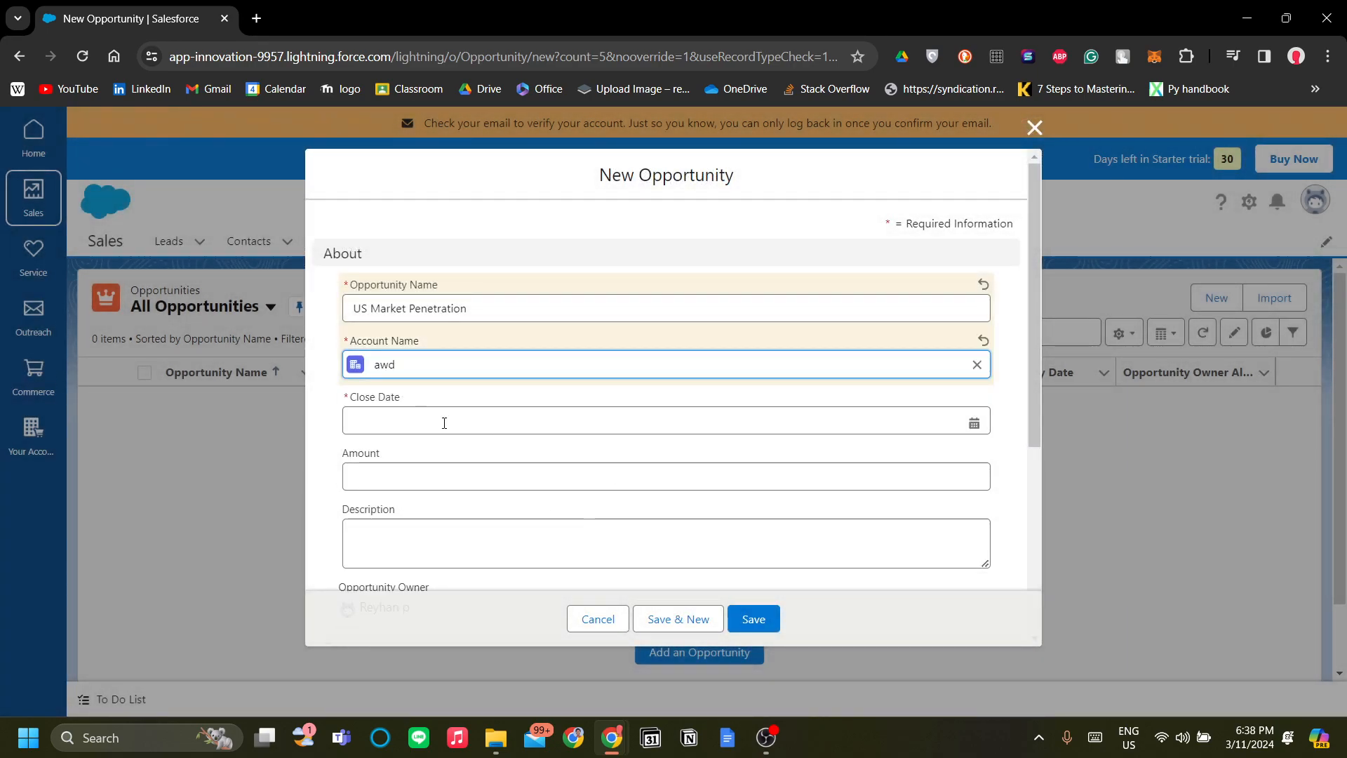
pyautogui.click(445, 421)
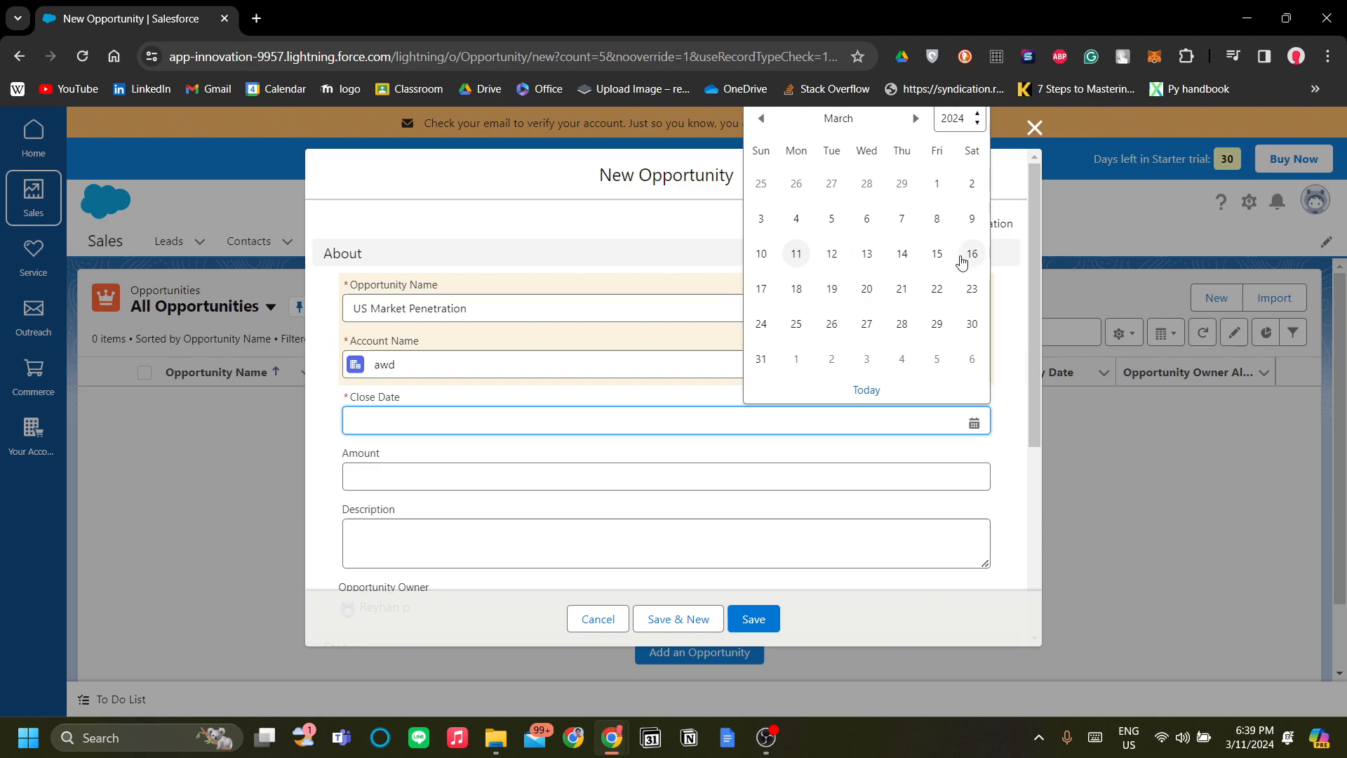
pyautogui.click(797, 301)
pyautogui.scroll(-1, 517, 421)
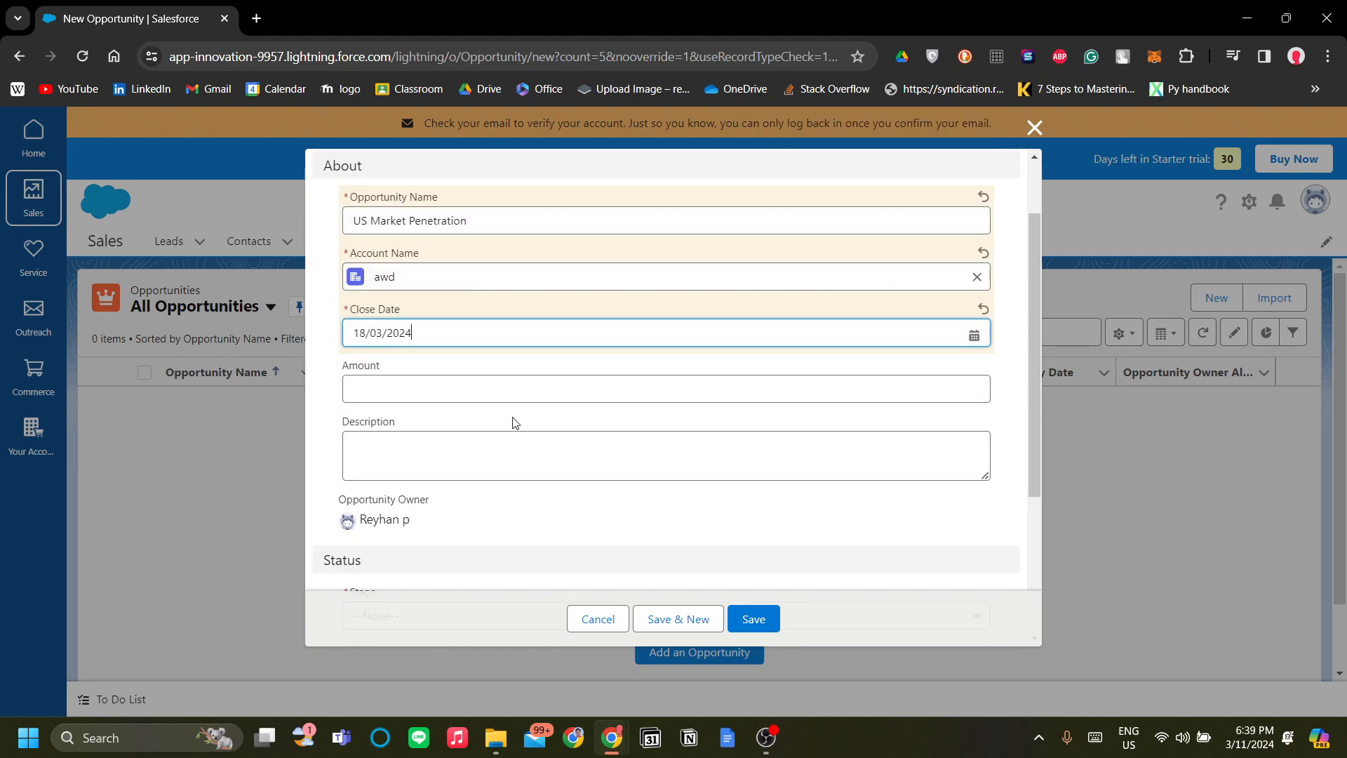
pyautogui.click(506, 387)
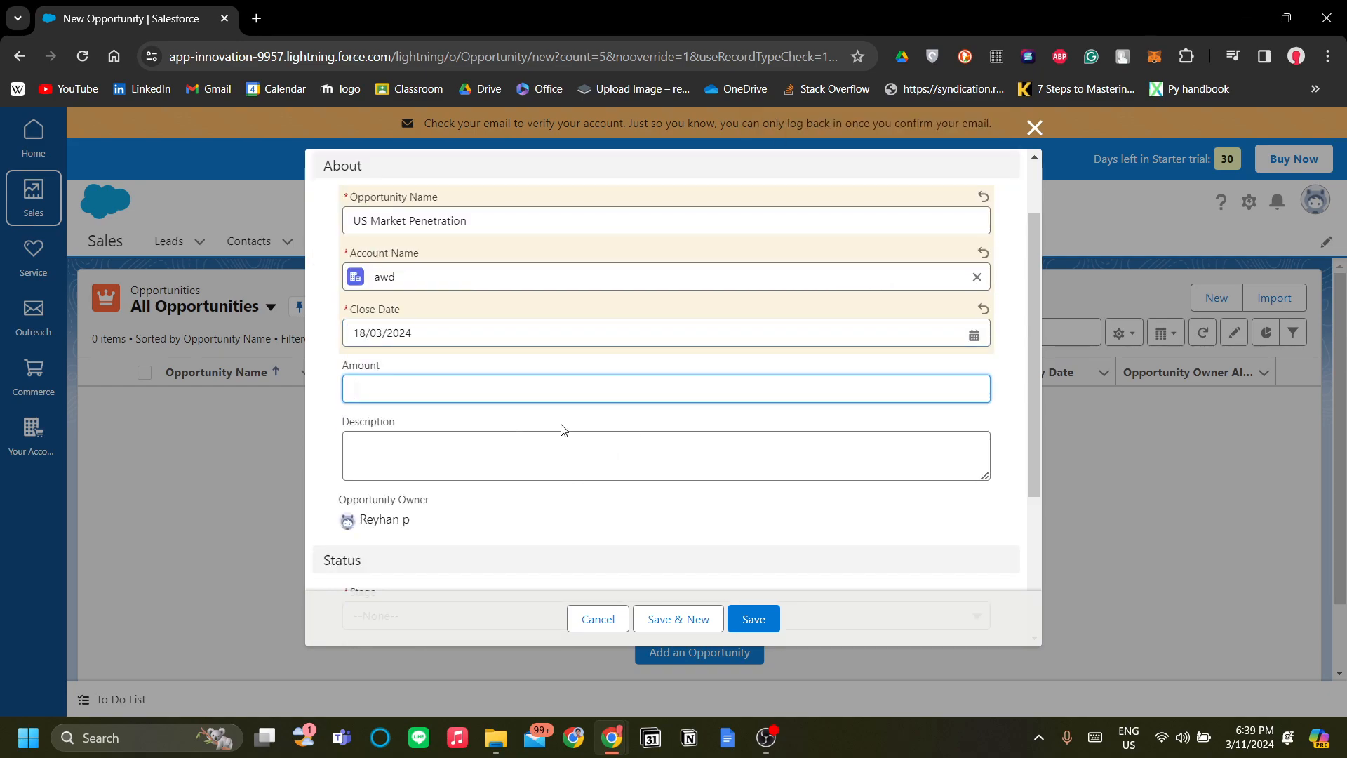
pyautogui.write('60000')
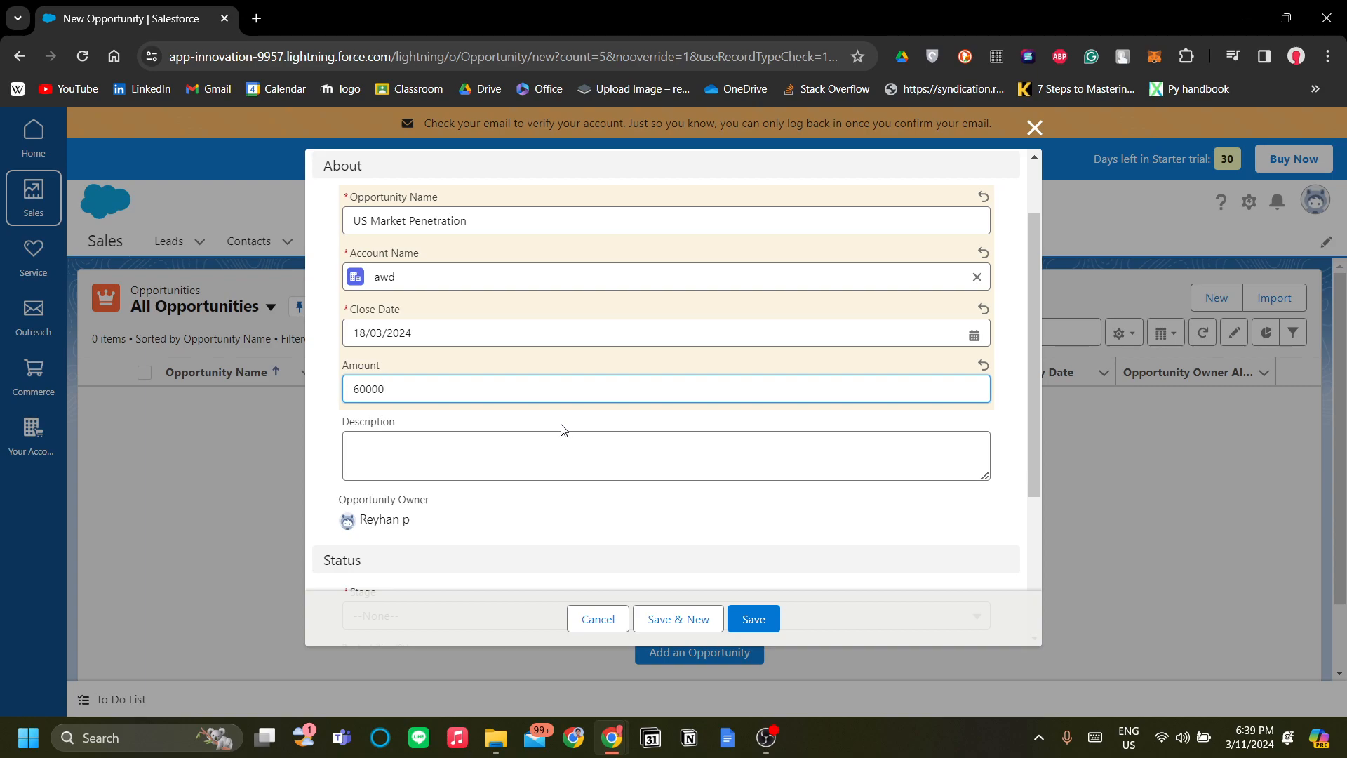
# Step: Set the opportunity's stage to Meet & Present and its forecast category to Commit
pyautogui.scroll(-3, 566, 426)
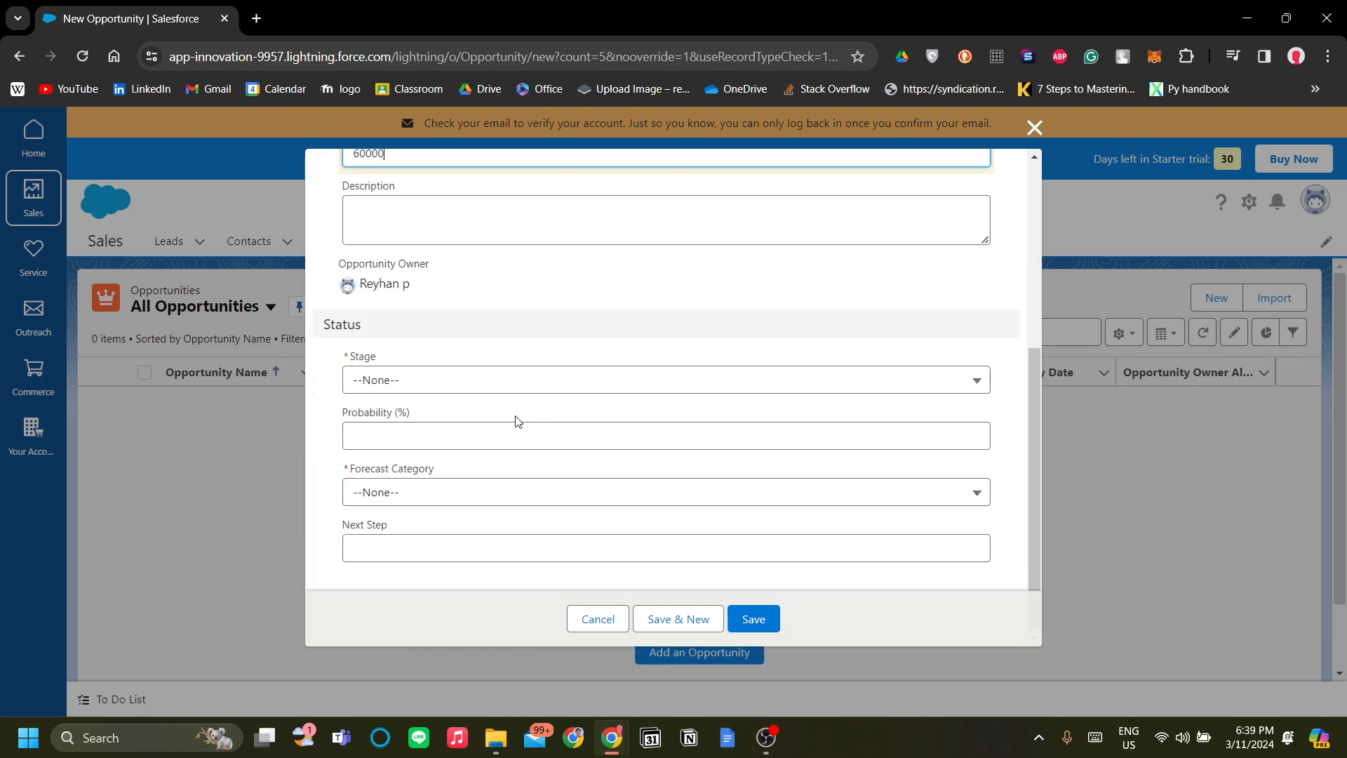
pyautogui.click(475, 383)
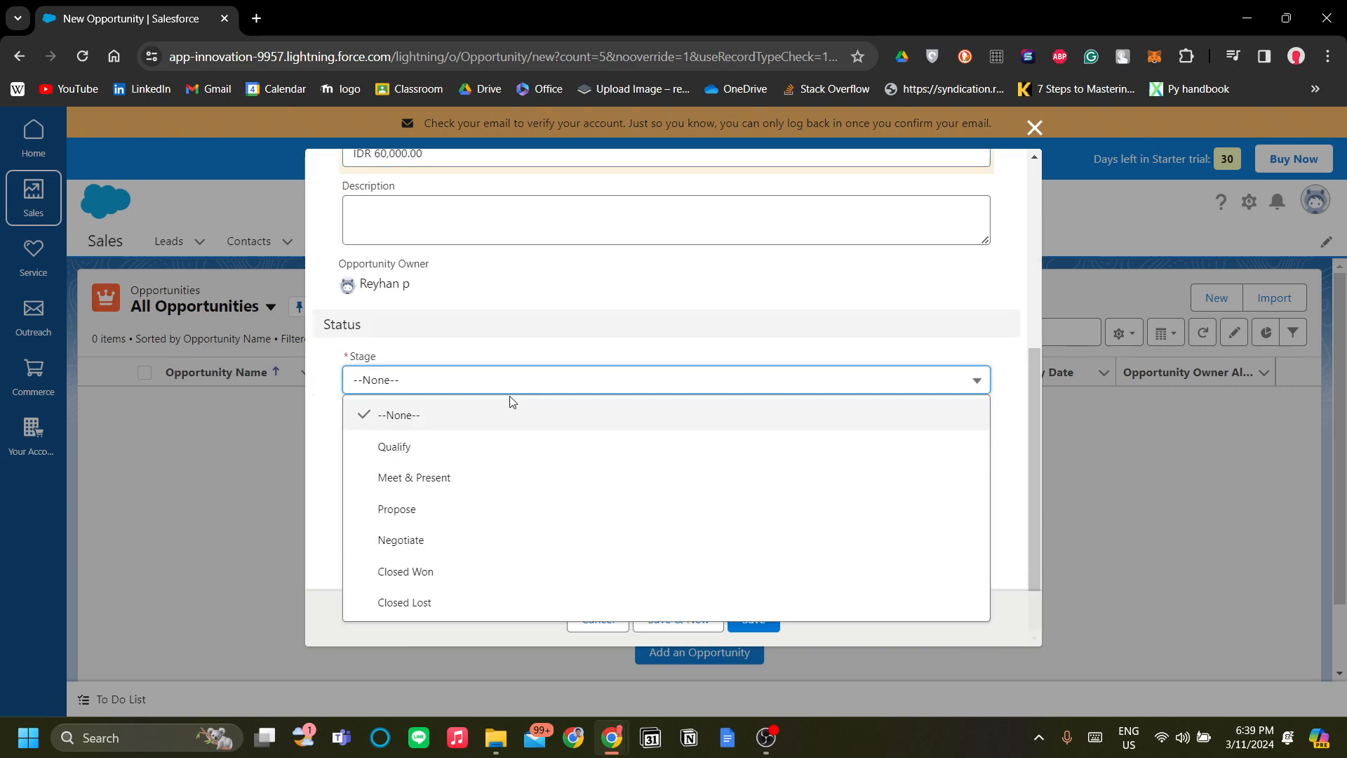
pyautogui.click(513, 476)
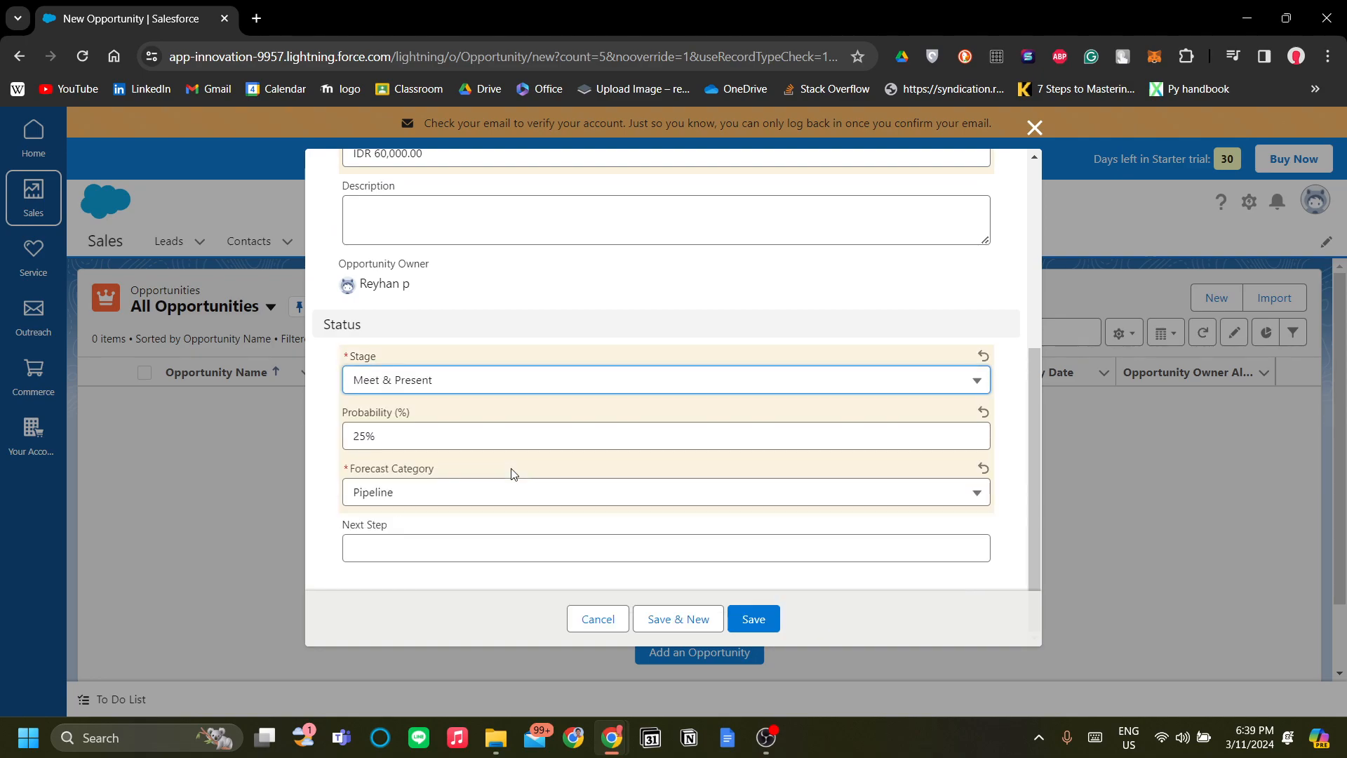
pyautogui.click(461, 444)
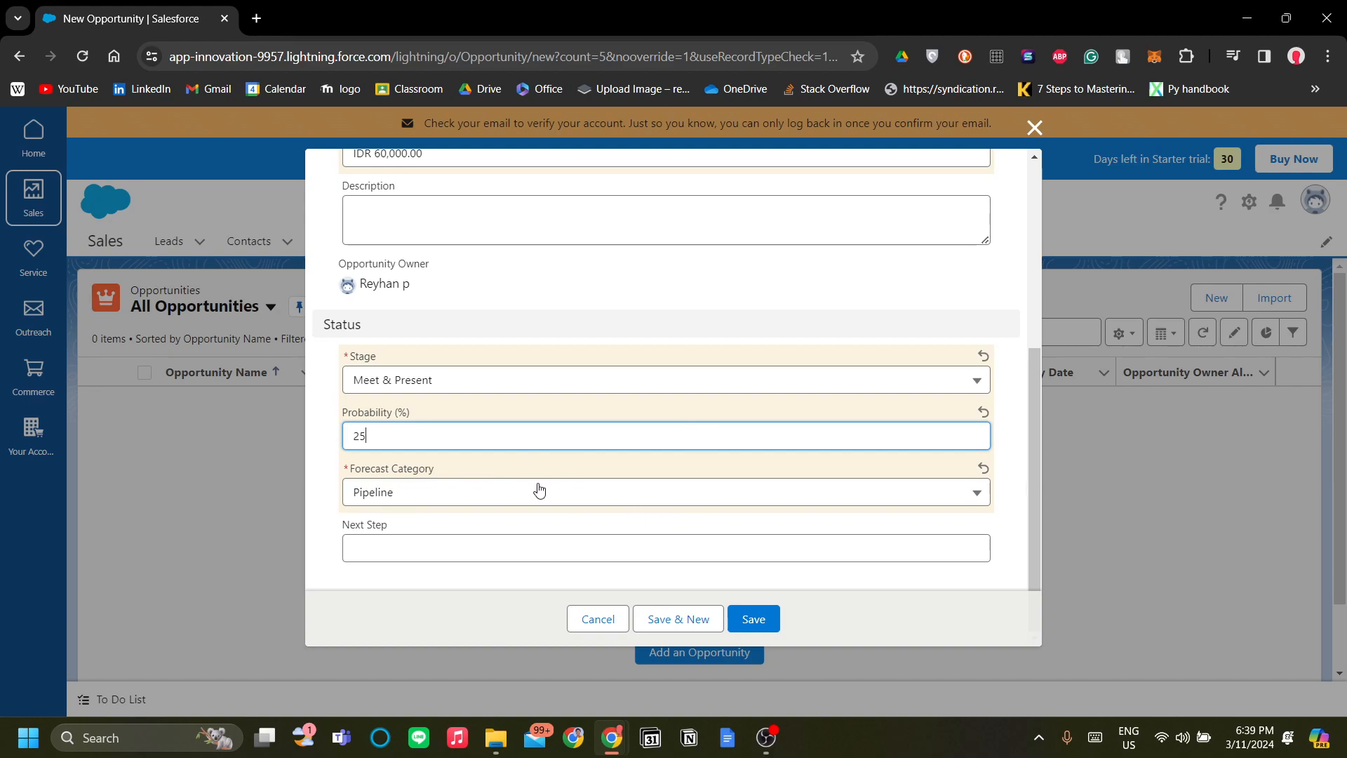
pyautogui.click(487, 501)
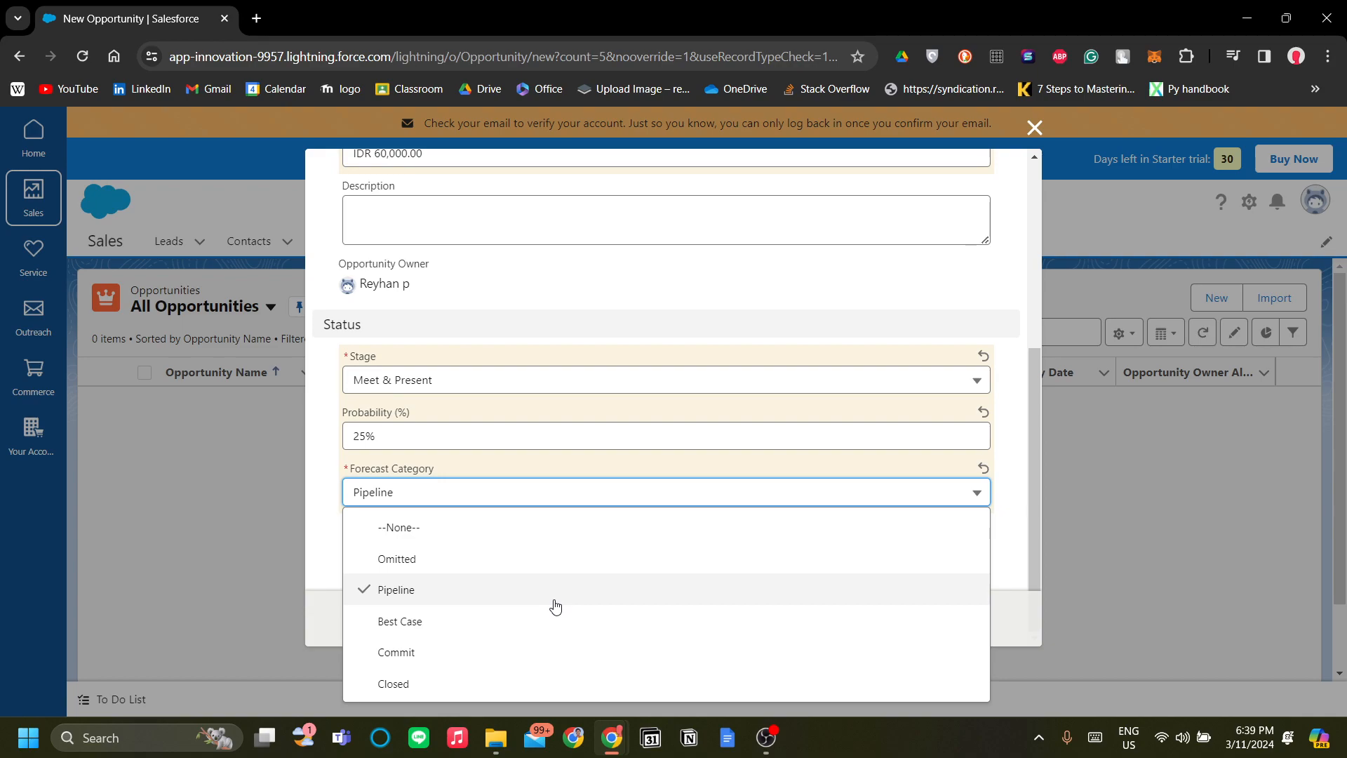
pyautogui.click(506, 651)
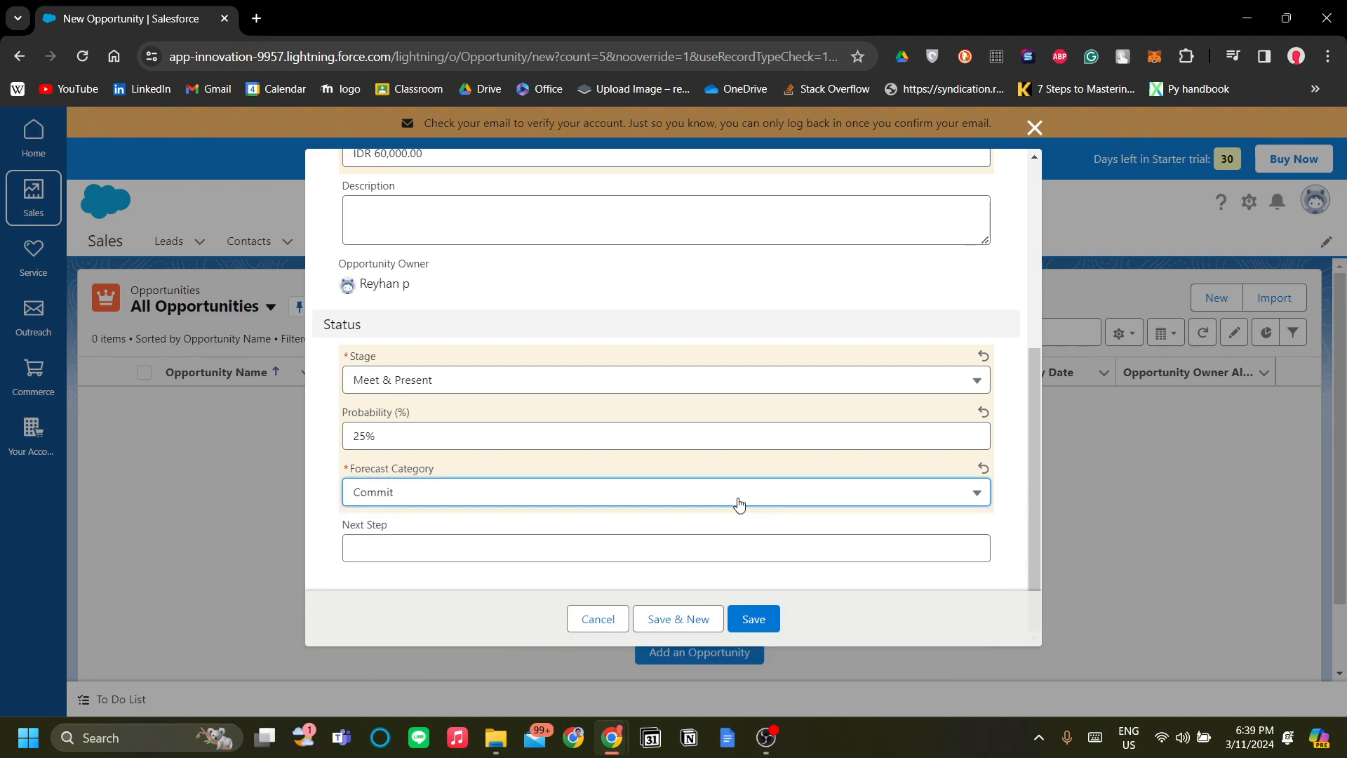
# Step: Review the completed opportunity form and save the US Market Penetration opportunity
pyautogui.scroll(5, 785, 539)
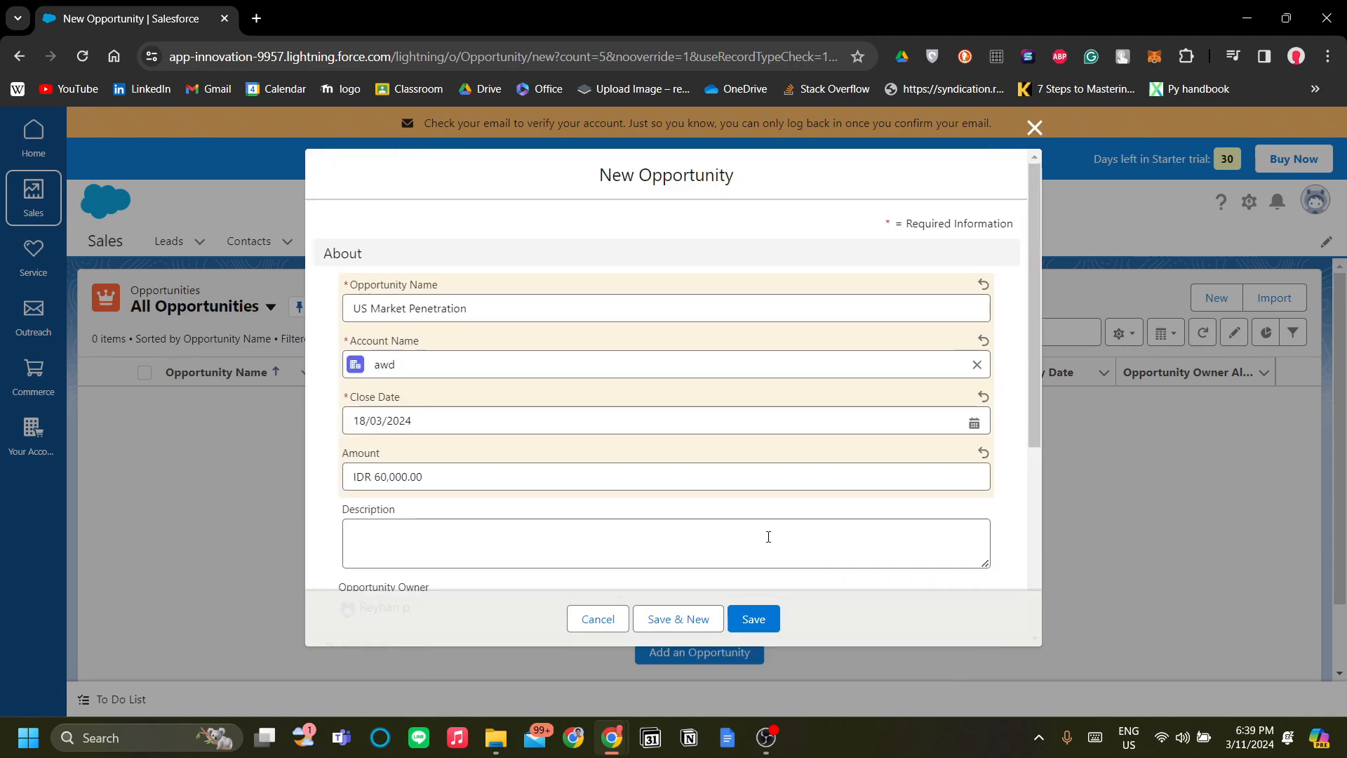
pyautogui.scroll(-3, 598, 445)
pyautogui.scroll(3, 599, 445)
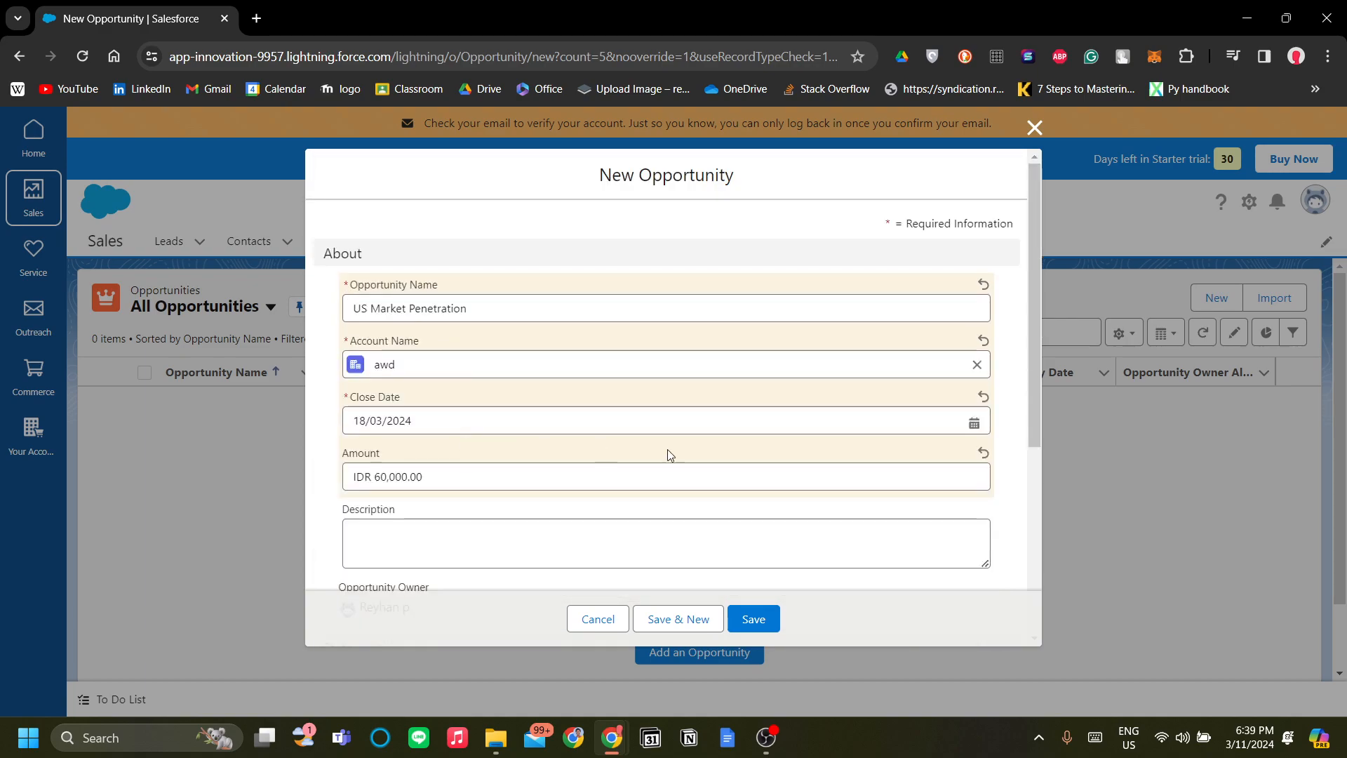
pyautogui.click(754, 619)
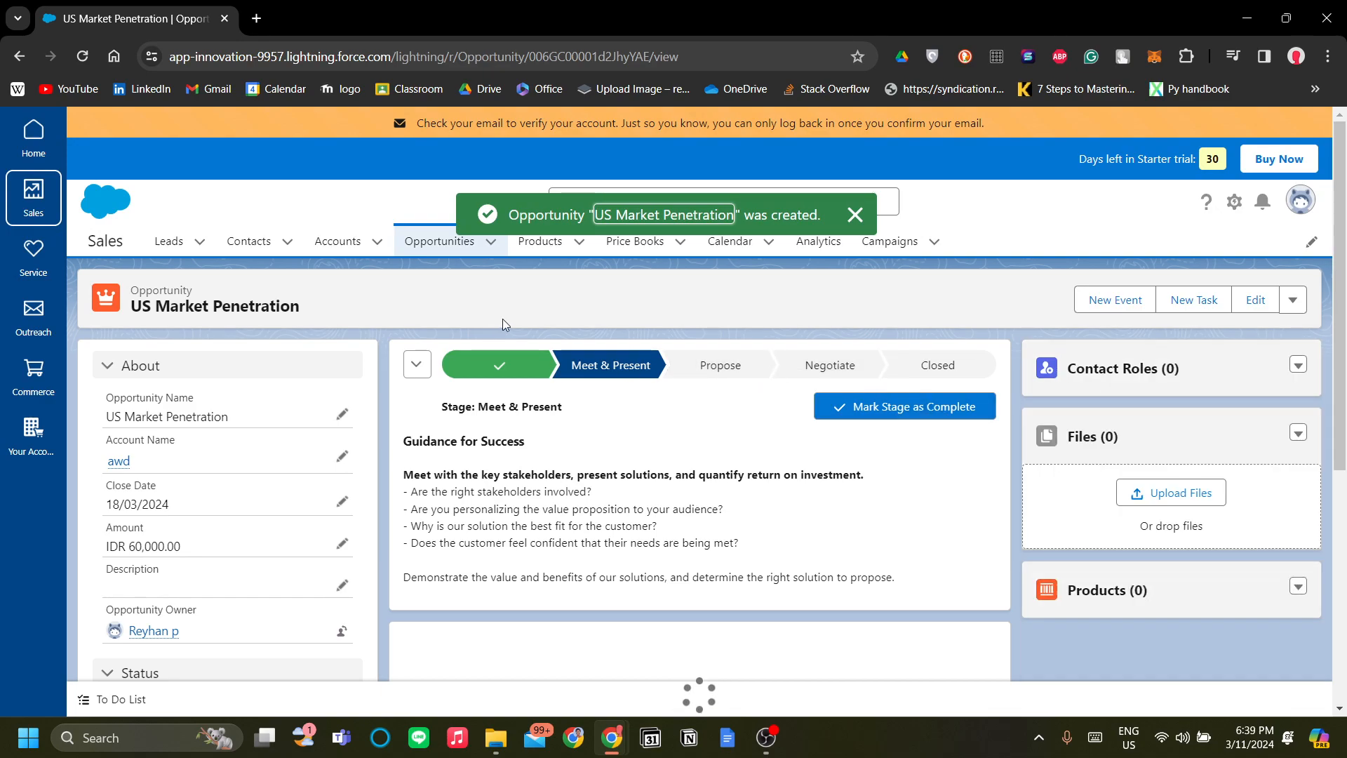
# Step: Examine the opportunity record's stage path, Guidance for Success, status details and activity area
pyautogui.scroll(-2, 707, 396)
pyautogui.scroll(2, 695, 400)
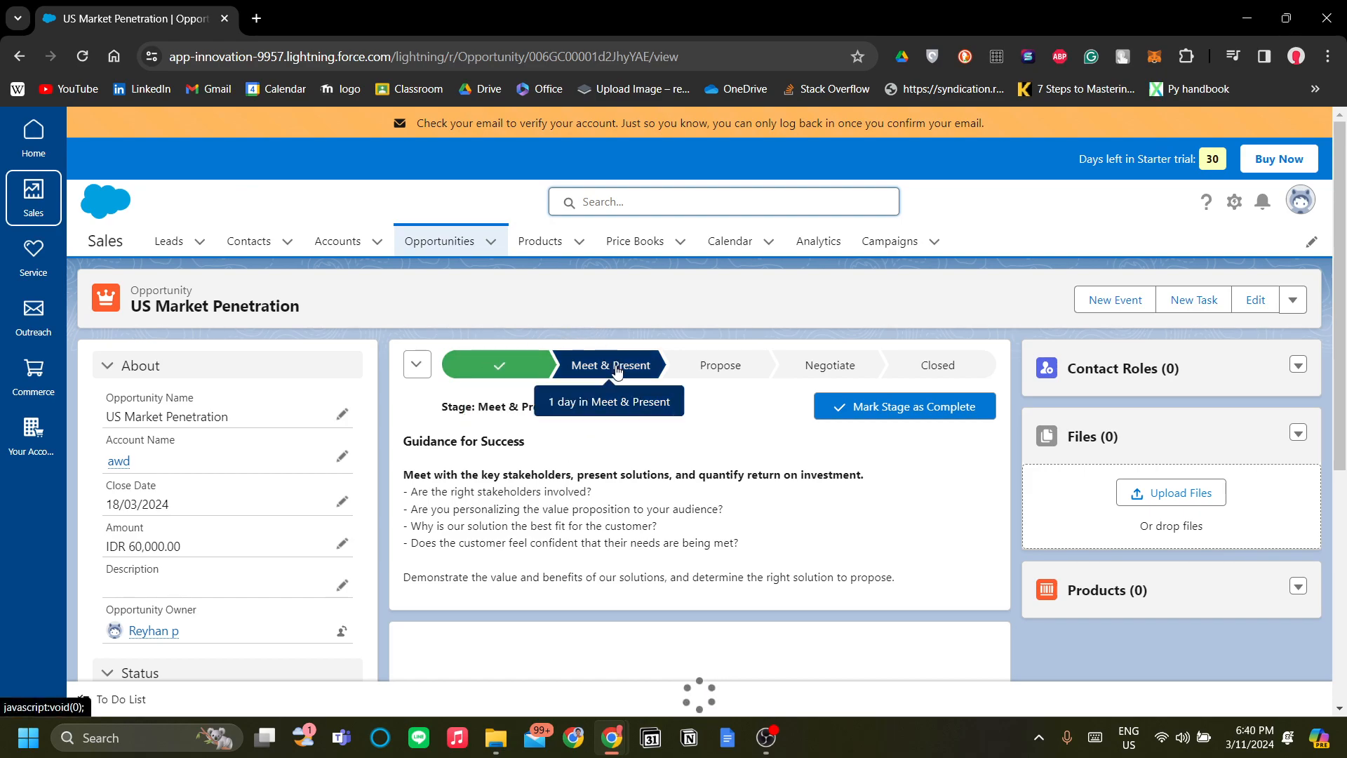
pyautogui.scroll(-3, 688, 381)
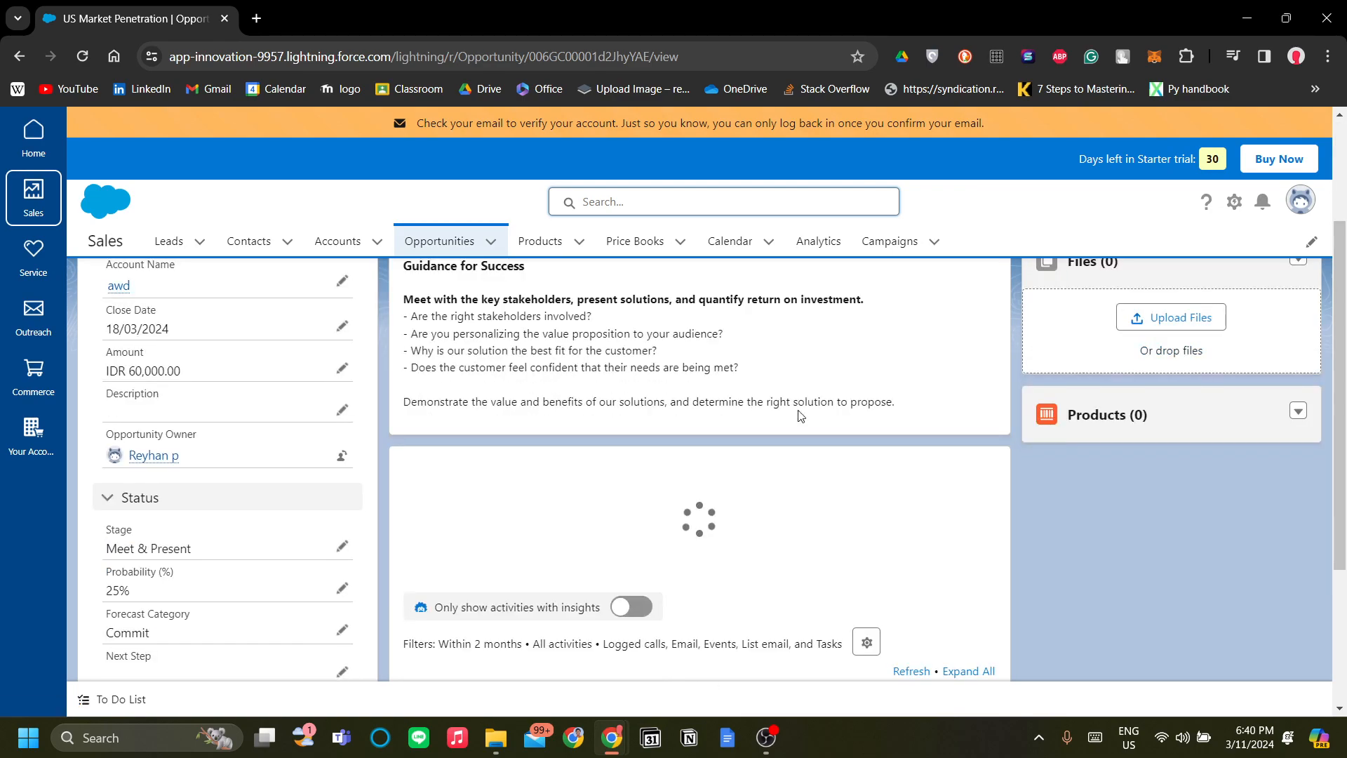
pyautogui.scroll(3, 828, 431)
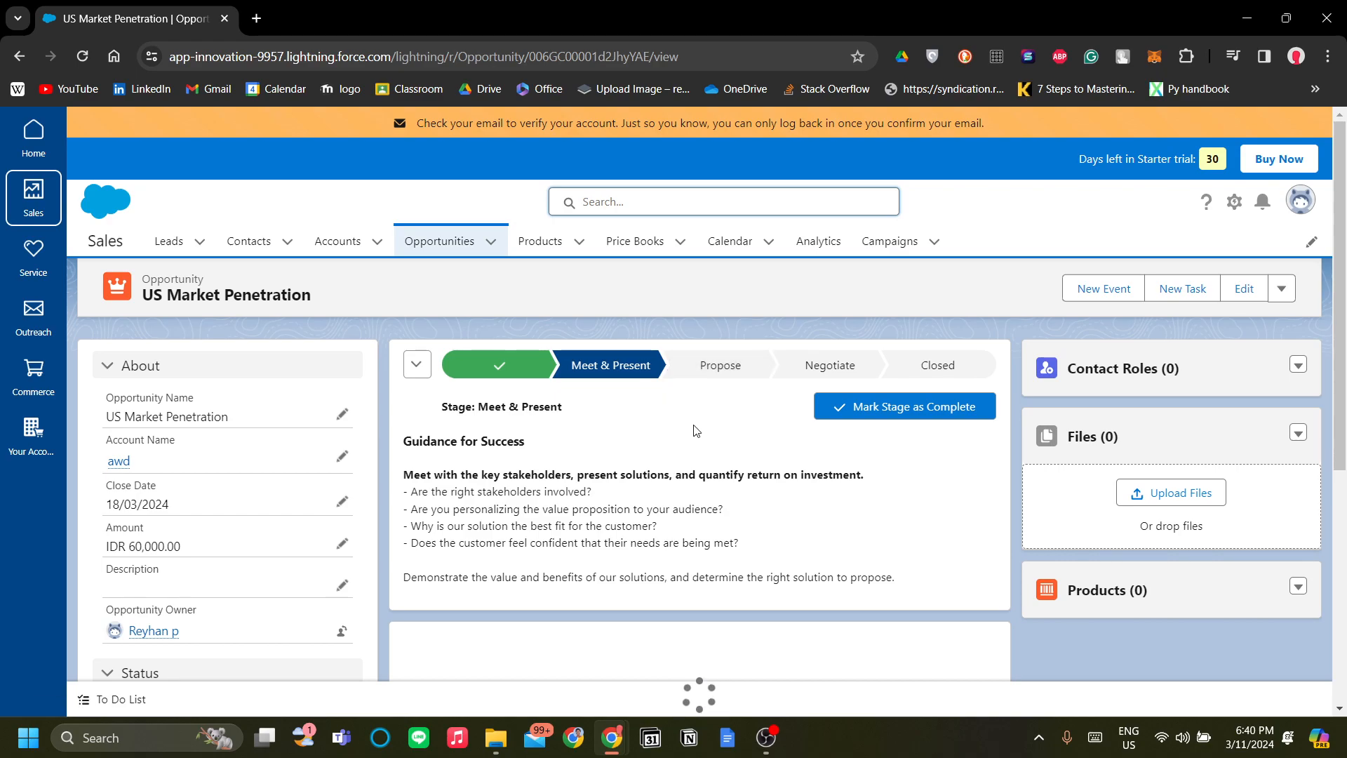
pyautogui.scroll(-3, 695, 431)
pyautogui.scroll(3, 662, 421)
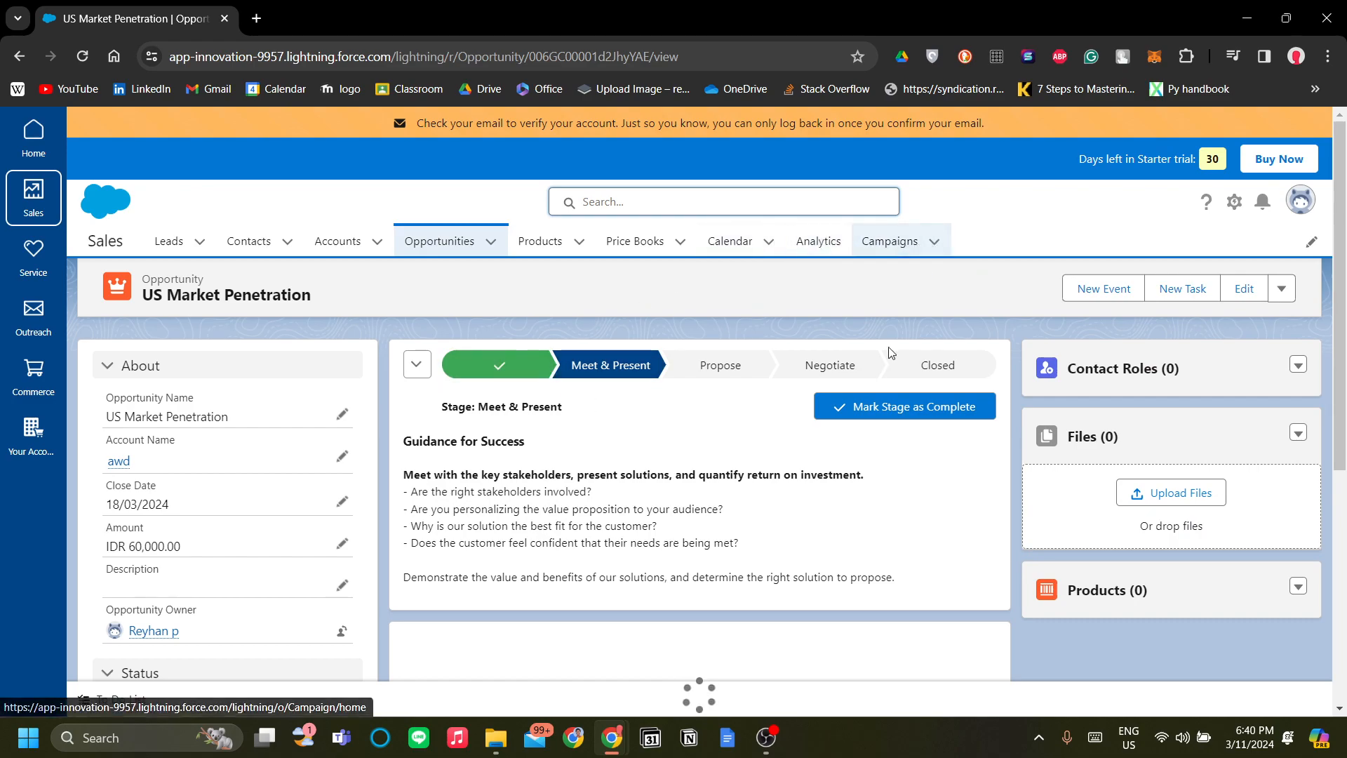
pyautogui.scroll(-5, 499, 550)
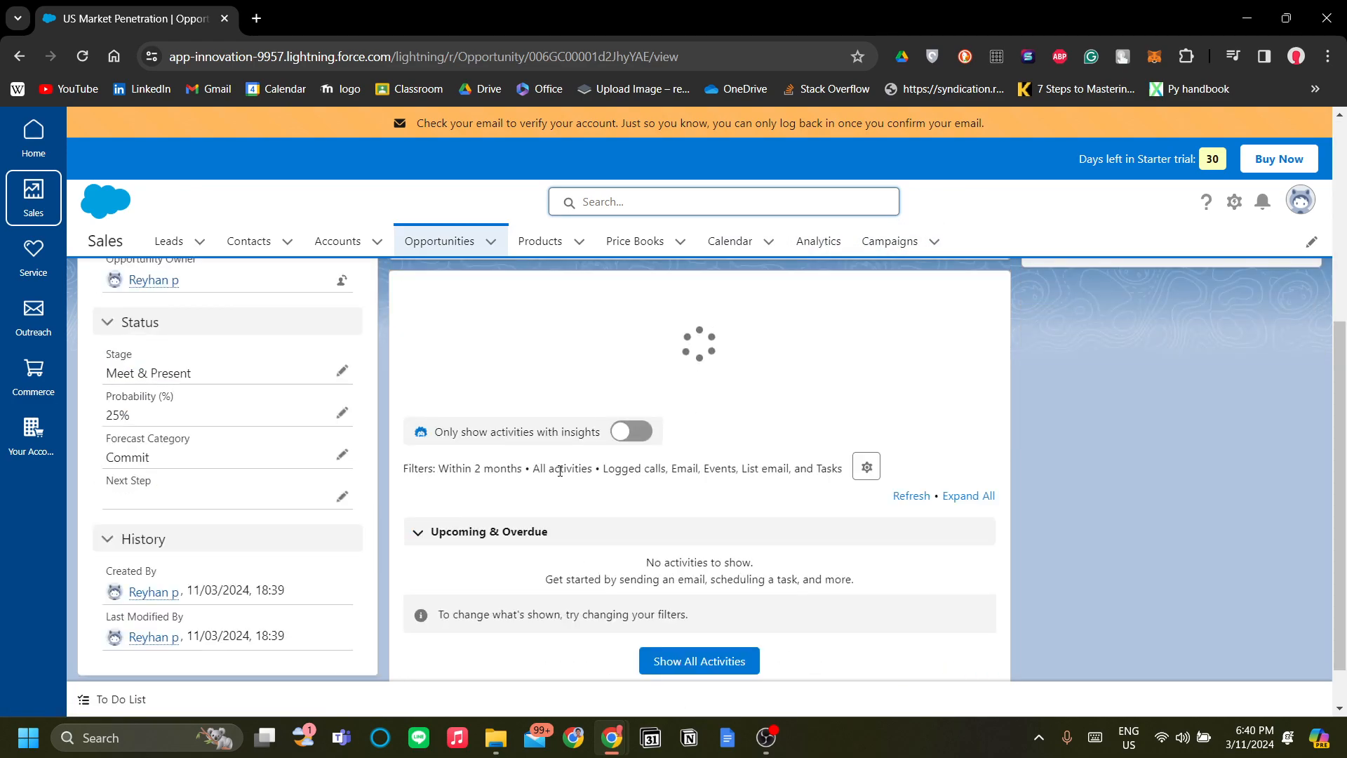
pyautogui.scroll(5, 560, 470)
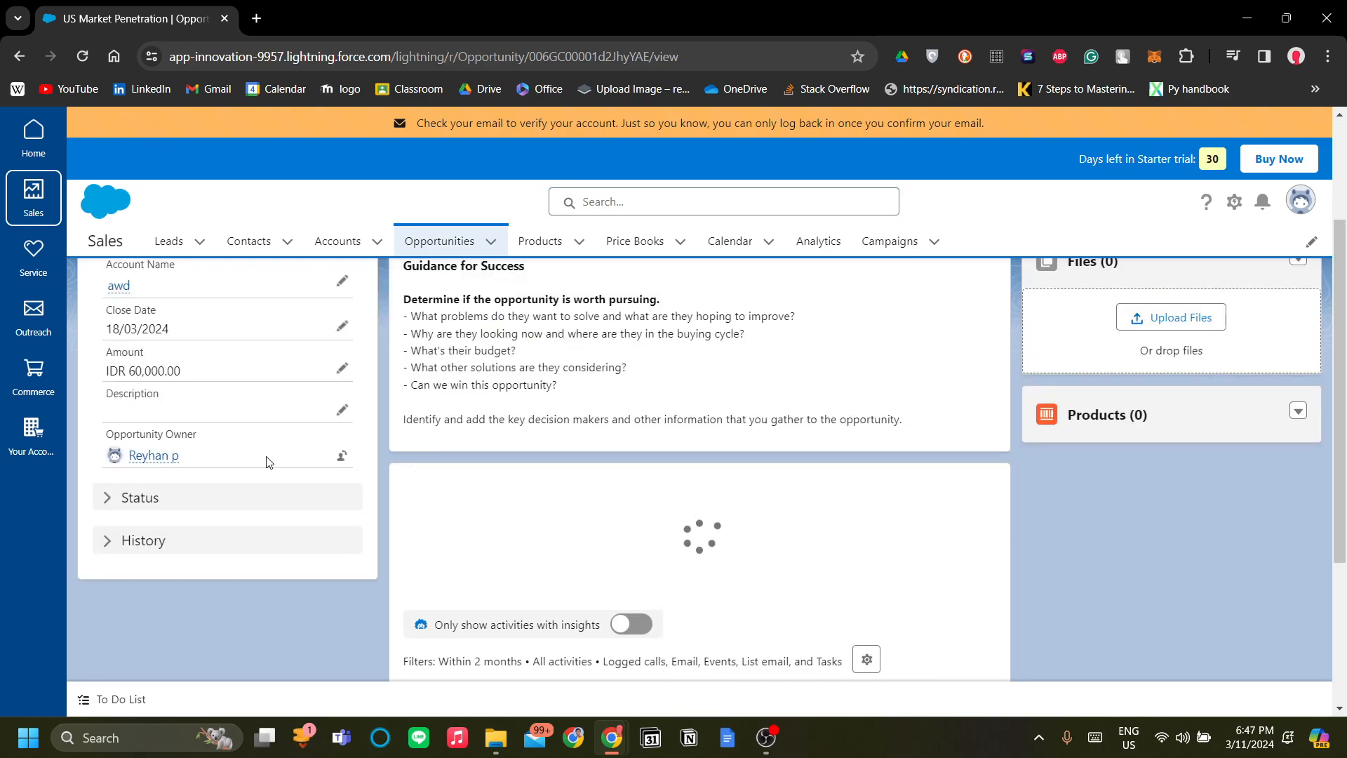
# Step: Expand the opportunity's Status and History sections and look over their details
pyautogui.scroll(3, 260, 456)
pyautogui.scroll(-3, 278, 461)
pyautogui.click(123, 500)
pyautogui.scroll(-3, 141, 588)
pyautogui.click(136, 467)
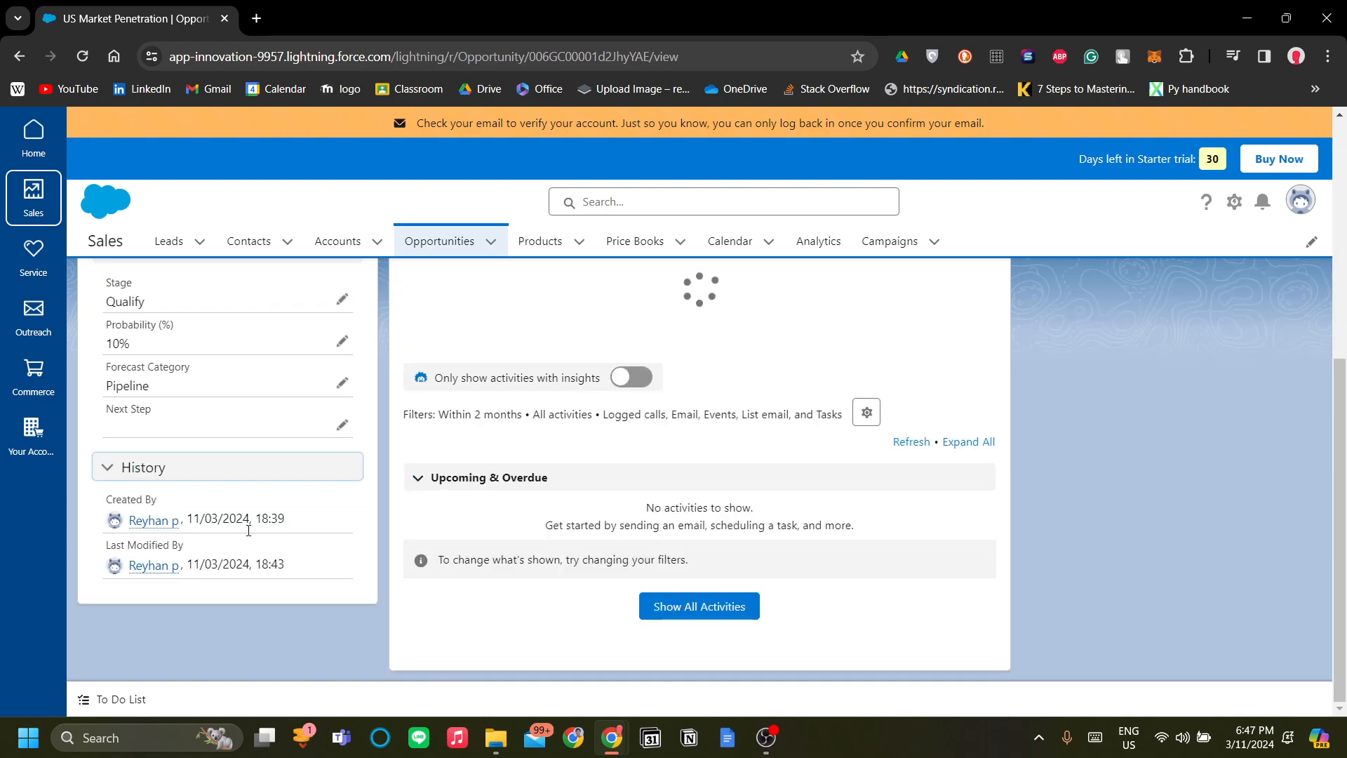
pyautogui.scroll(6, 211, 477)
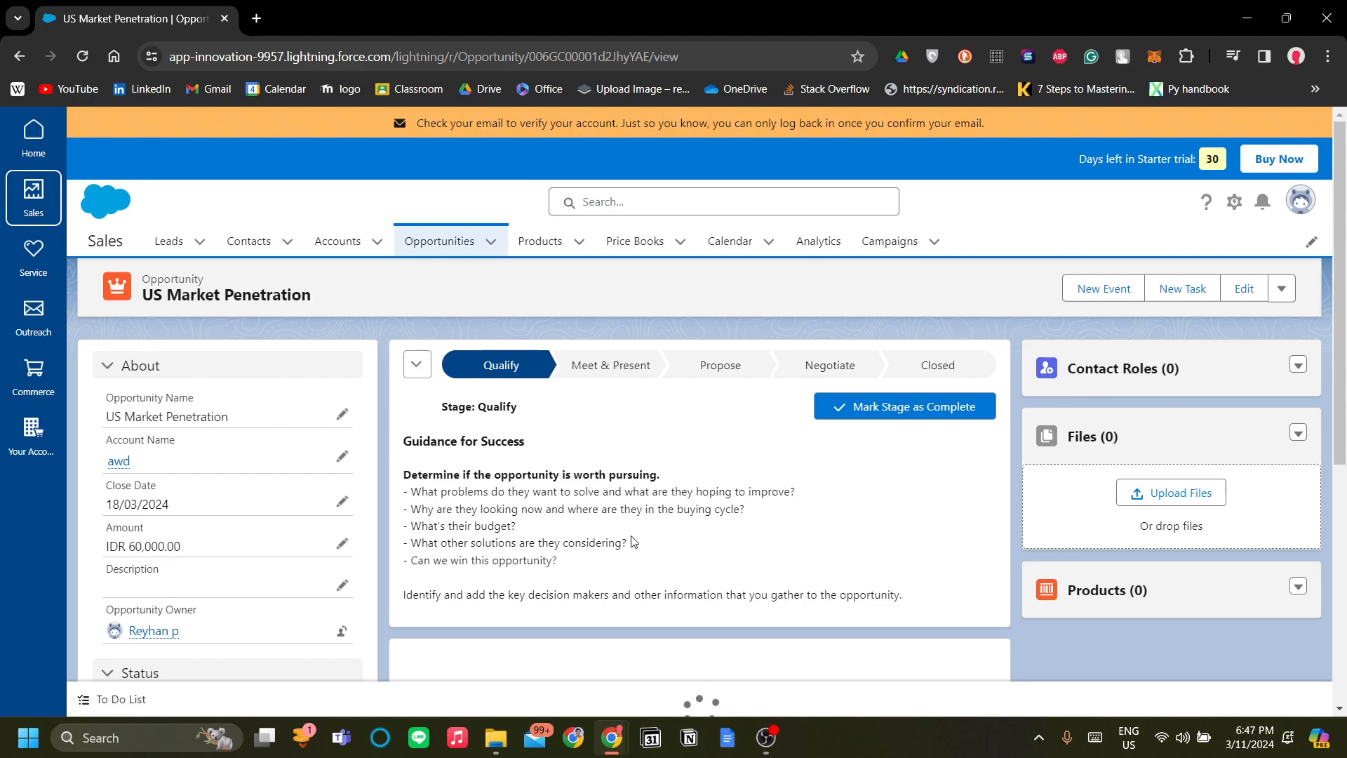
pyautogui.scroll(-3, 561, 393)
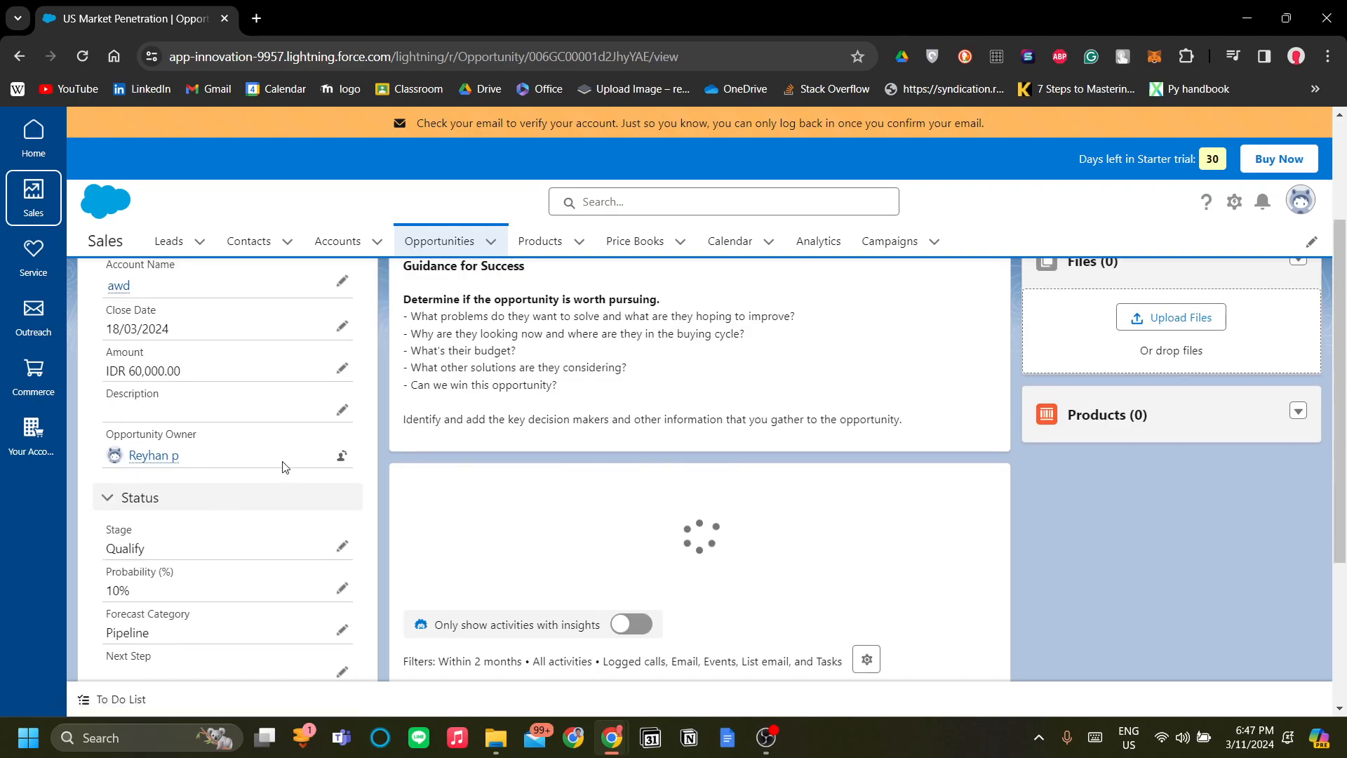
# Step: Open the Launching campaign from the recently viewed campaigns and look over its details
pyautogui.click(888, 242)
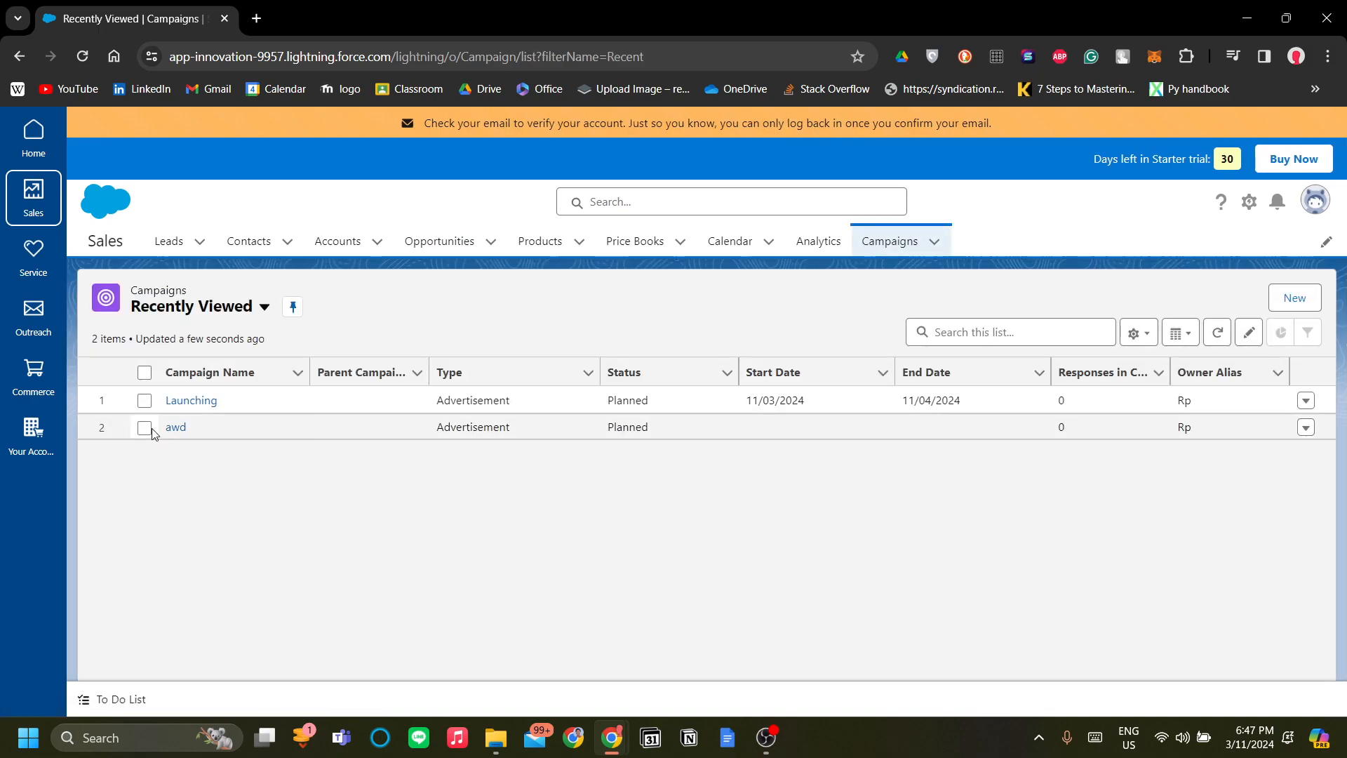
pyautogui.click(197, 401)
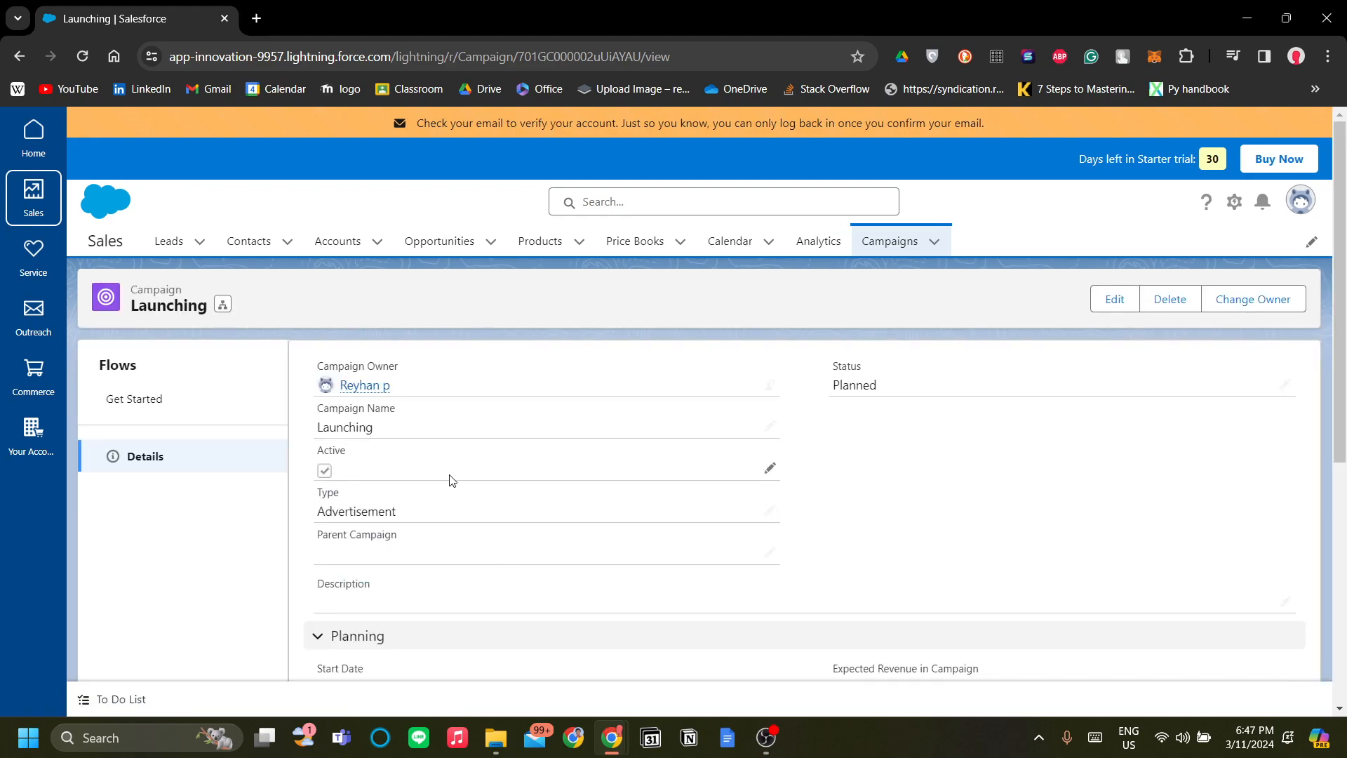
pyautogui.scroll(-5, 452, 481)
pyautogui.scroll(5, 538, 537)
# Step: Search all records for "reports" and show the full search results
pyautogui.click(617, 205)
pyautogui.write('reports')
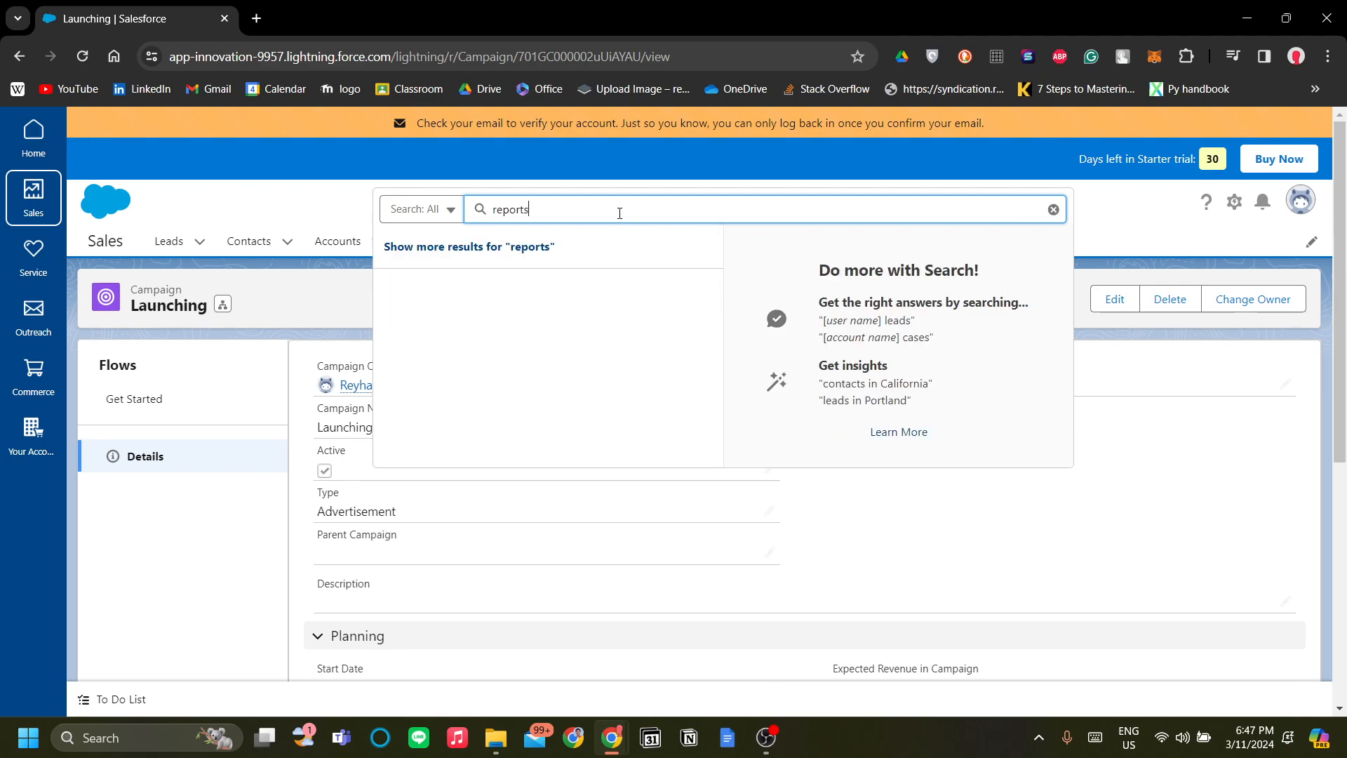
pyautogui.click(565, 249)
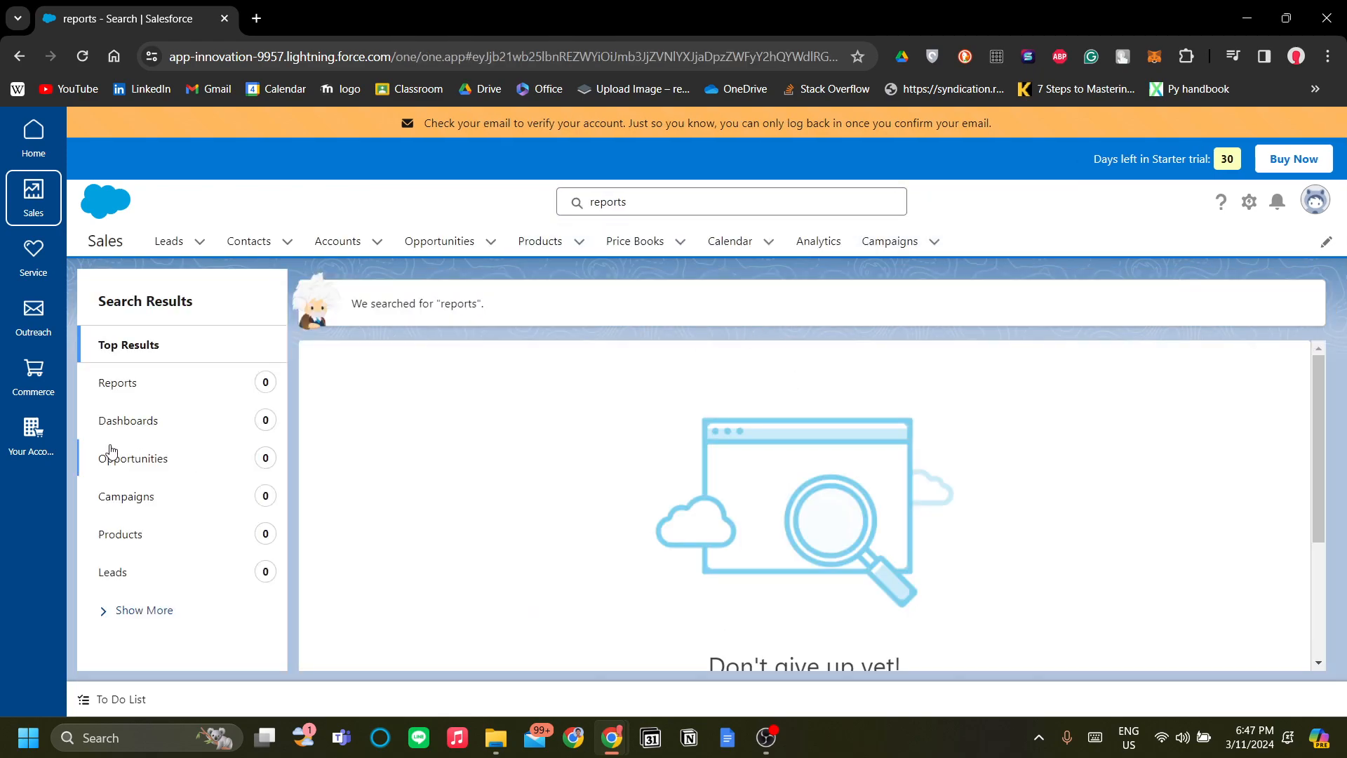
# Step: Open the Analytics home page and look over its recently updated, shared and recent reports and dashboards
pyautogui.click(819, 240)
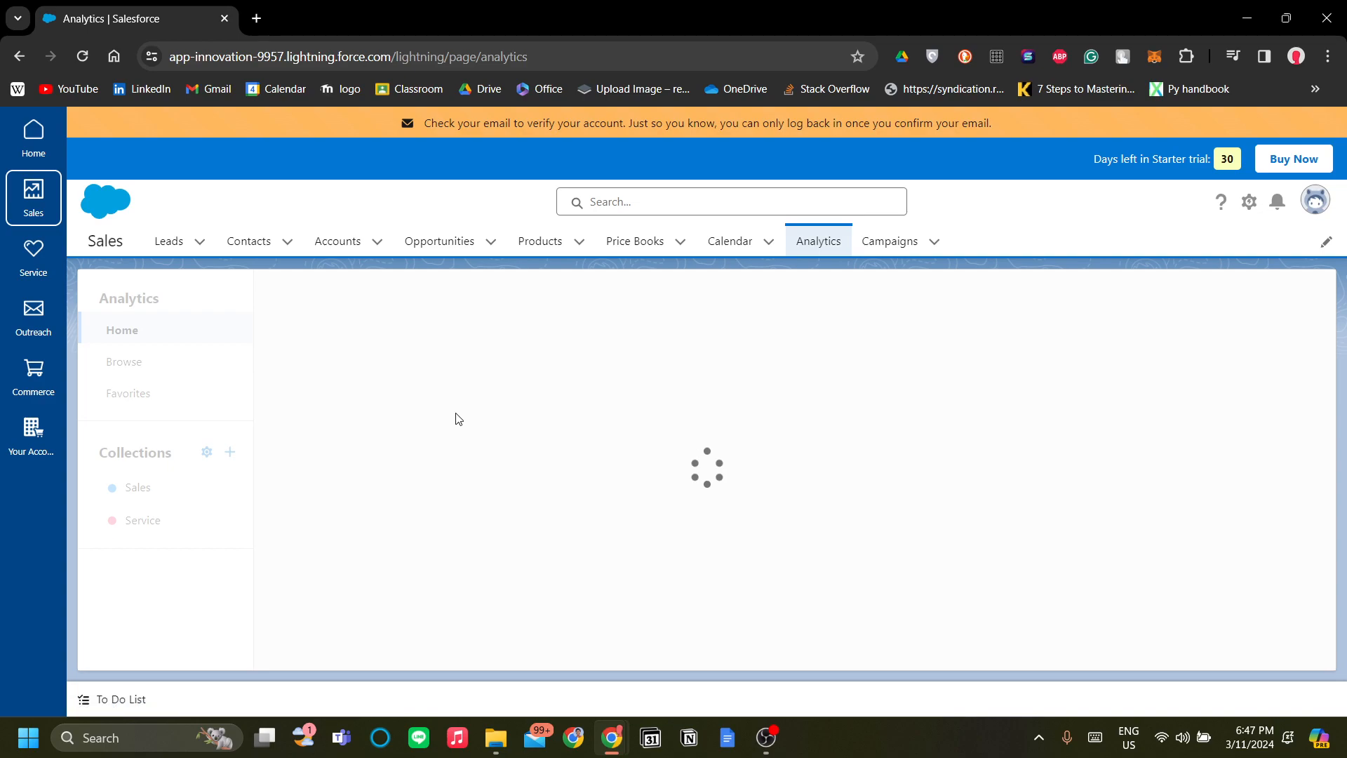
pyautogui.scroll(-2, 551, 475)
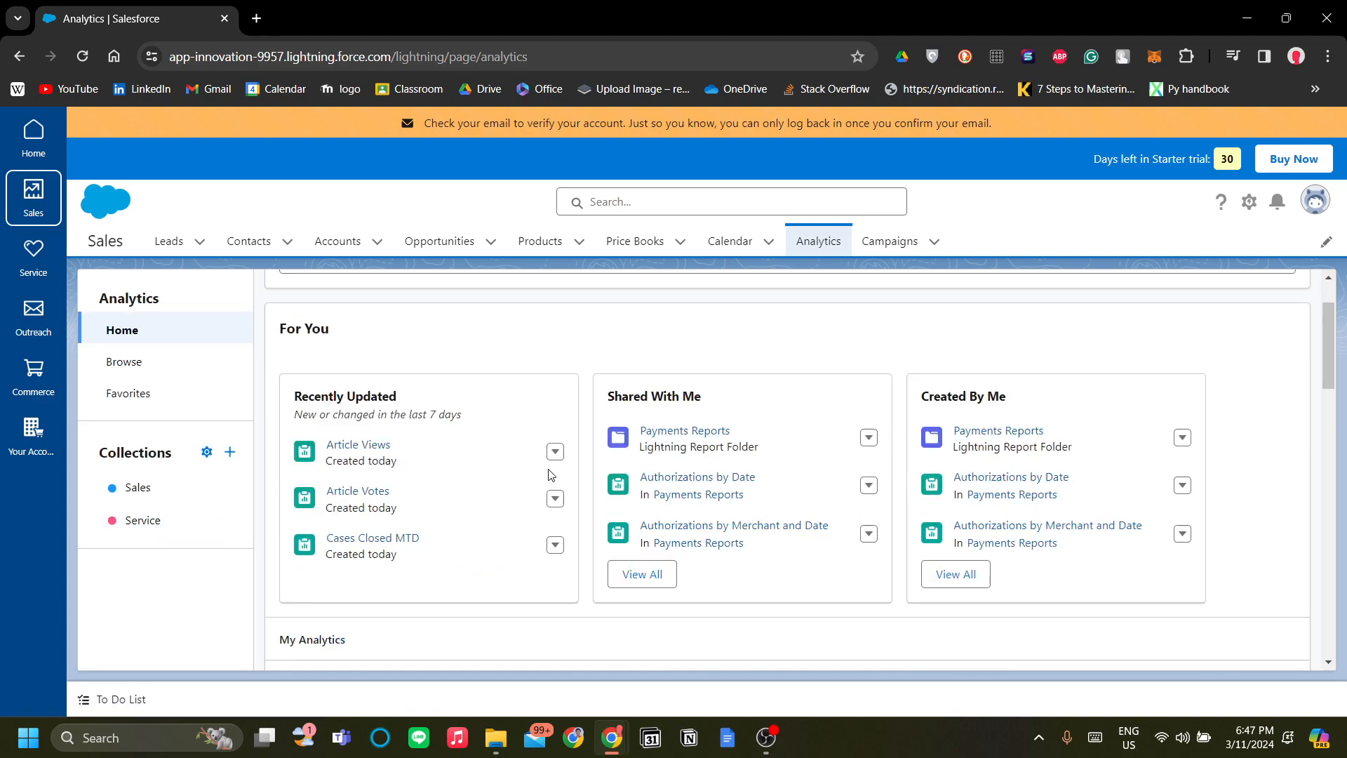
pyautogui.scroll(1, 491, 466)
pyautogui.scroll(-8, 439, 421)
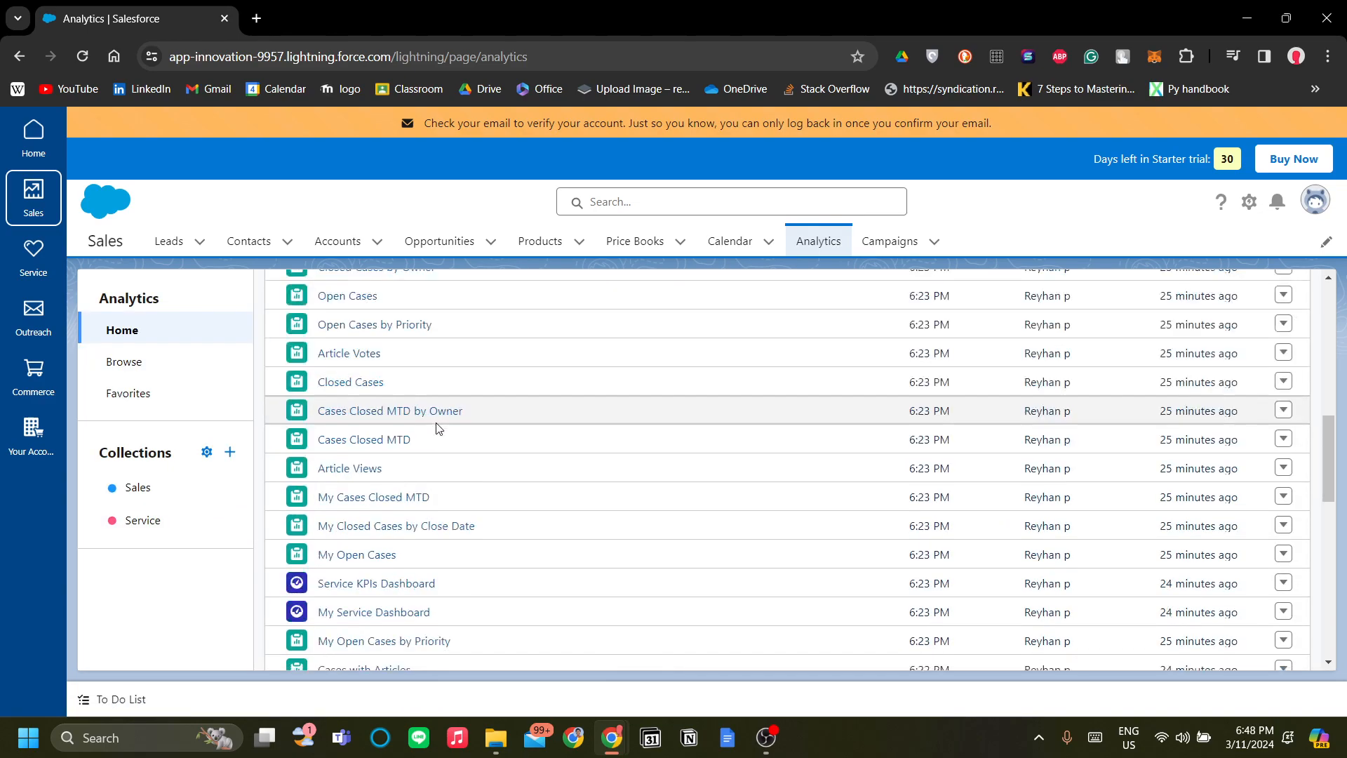
pyautogui.scroll(3, 499, 469)
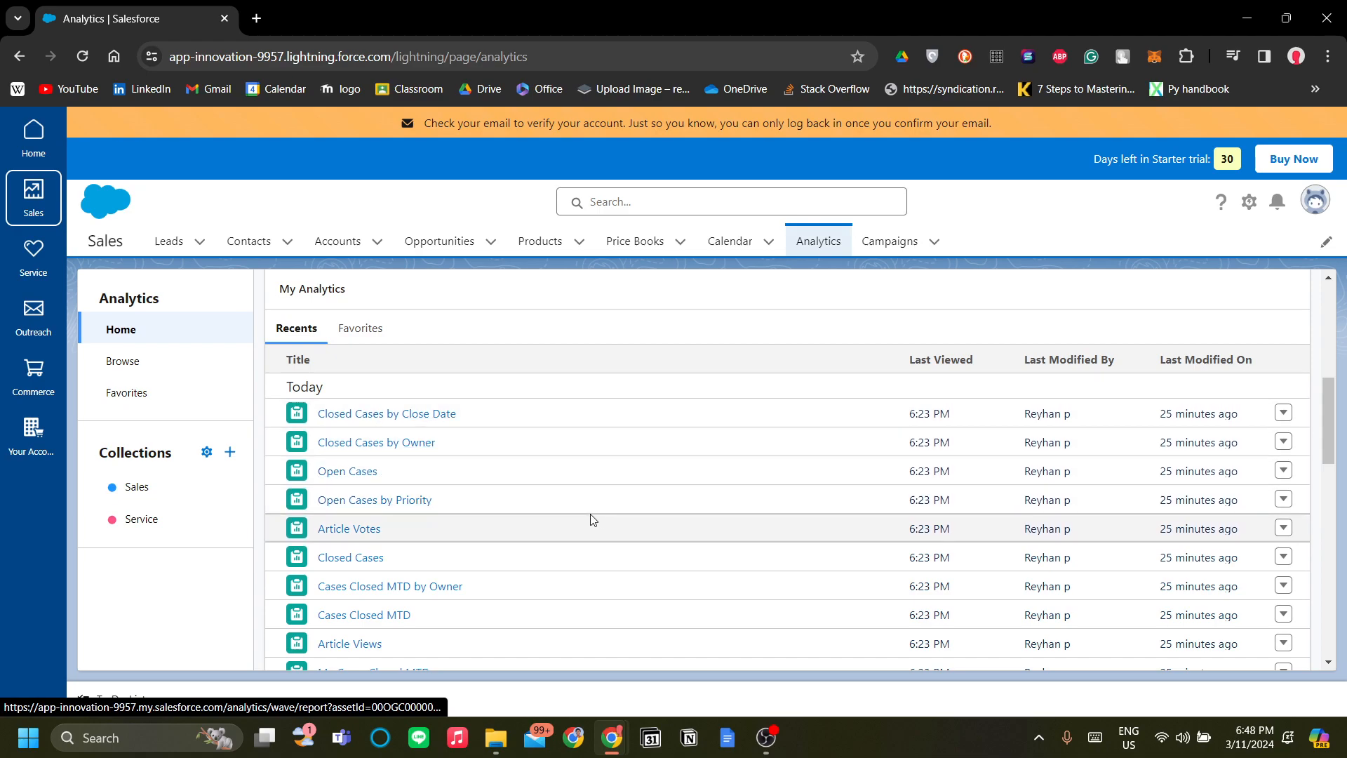
pyautogui.scroll(3, 592, 517)
pyautogui.scroll(2, 732, 554)
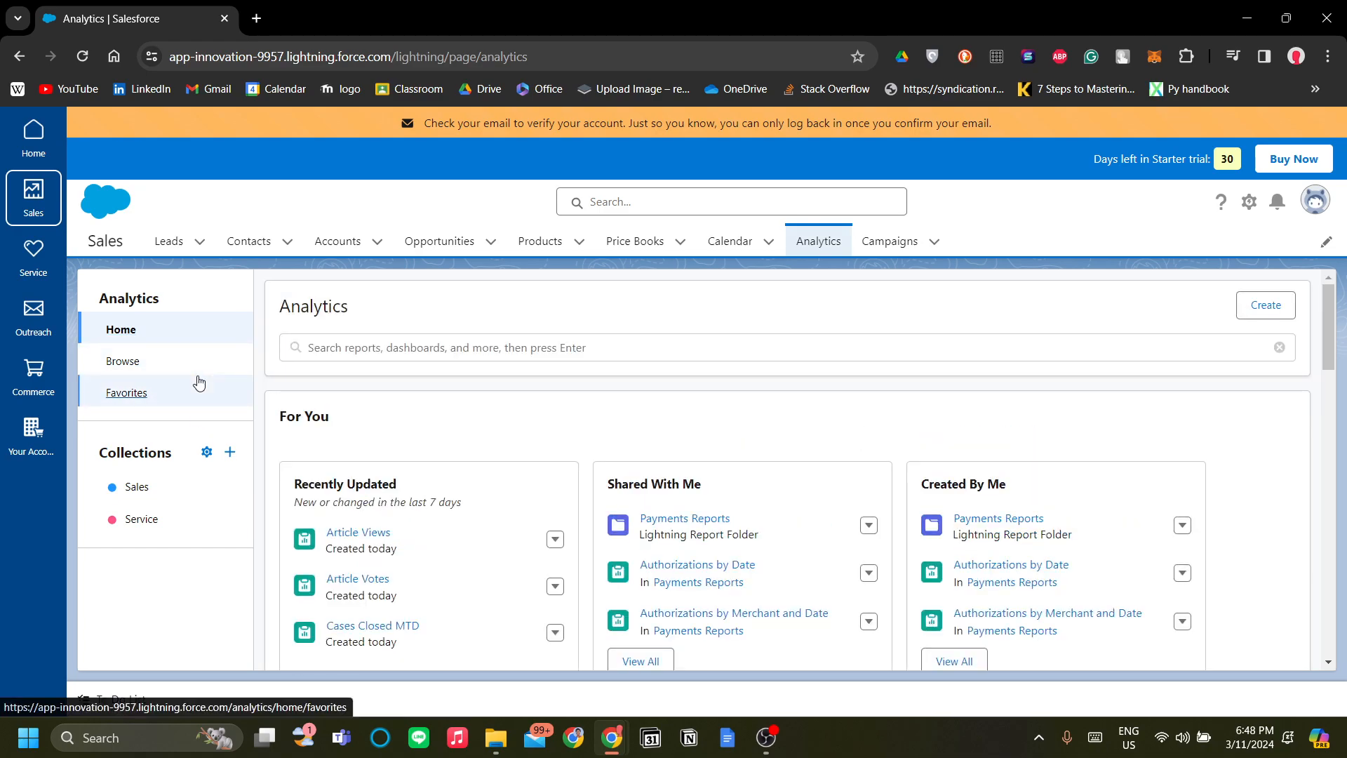